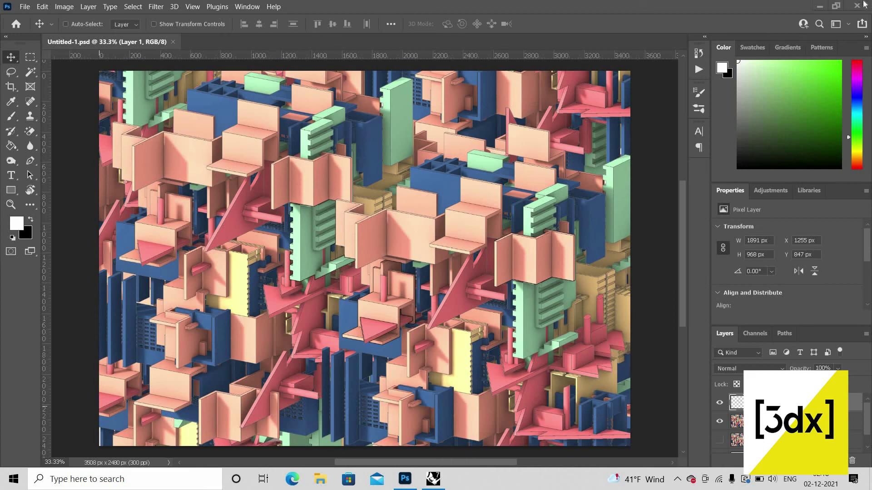
Switch from Photoshop to Rhino with Grasshopper and examine the modelled objects in the Perspective view.
{"action": "left_click", "coordinate": [816, 6]}
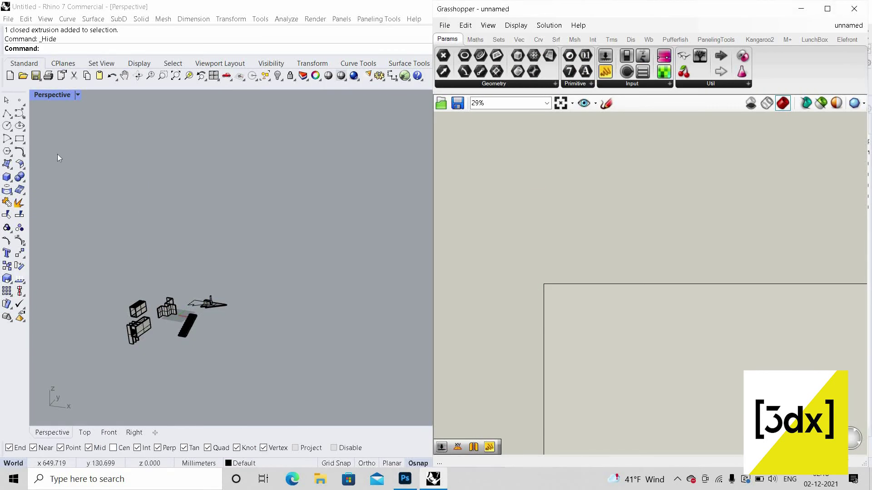
{"action": "scroll", "coordinate": [124, 323], "scroll_direction": "up", "scroll_amount": 3}
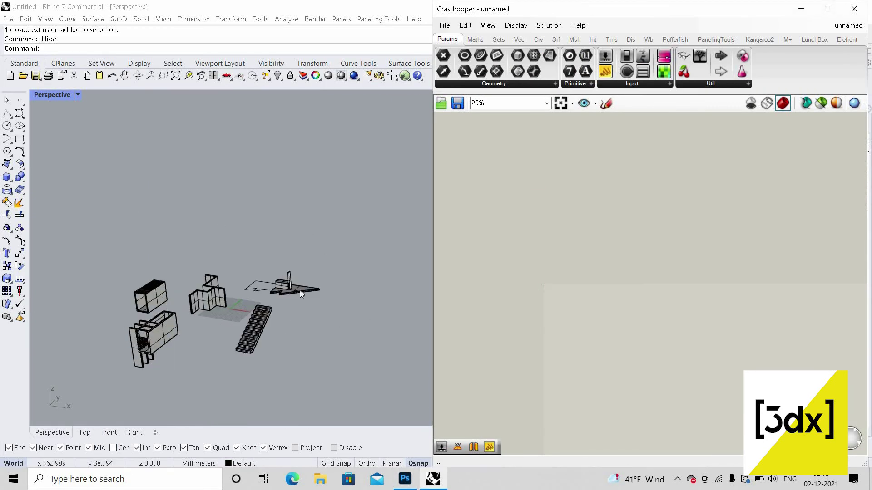
{"action": "right_click_drag", "start_coordinate": [300, 291], "coordinate": [235, 259]}
{"action": "scroll", "coordinate": [235, 259], "scroll_direction": "up", "scroll_amount": 4}
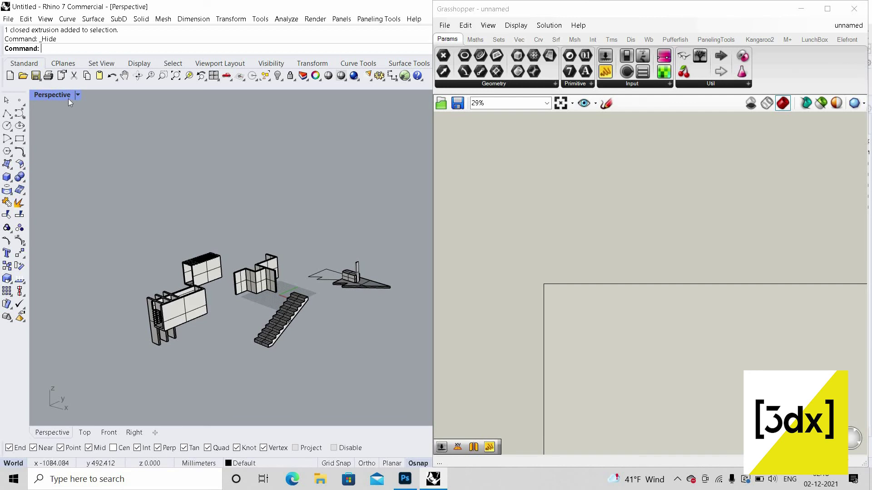
{"action": "double_click", "coordinate": [68, 99]}
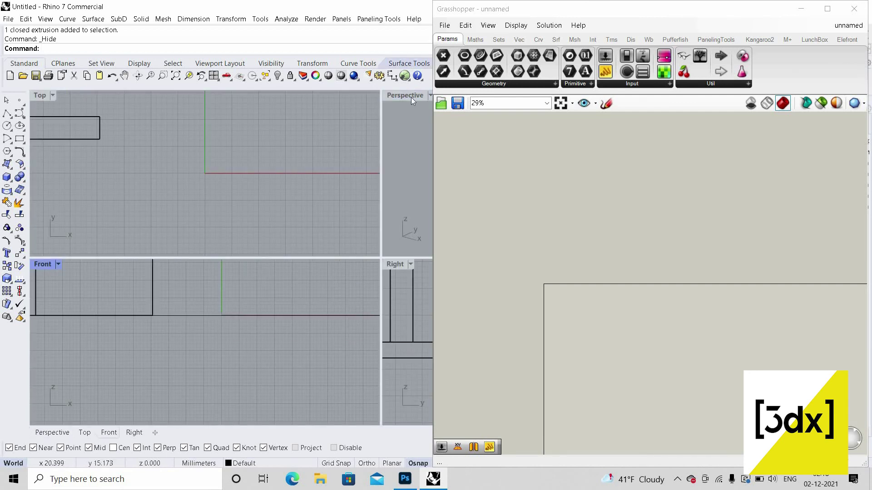
{"action": "double_click", "coordinate": [411, 98]}
{"action": "scroll", "coordinate": [228, 317], "scroll_direction": "down", "scroll_amount": 3}
{"action": "scroll", "coordinate": [246, 334], "scroll_direction": "up", "scroll_amount": 2}
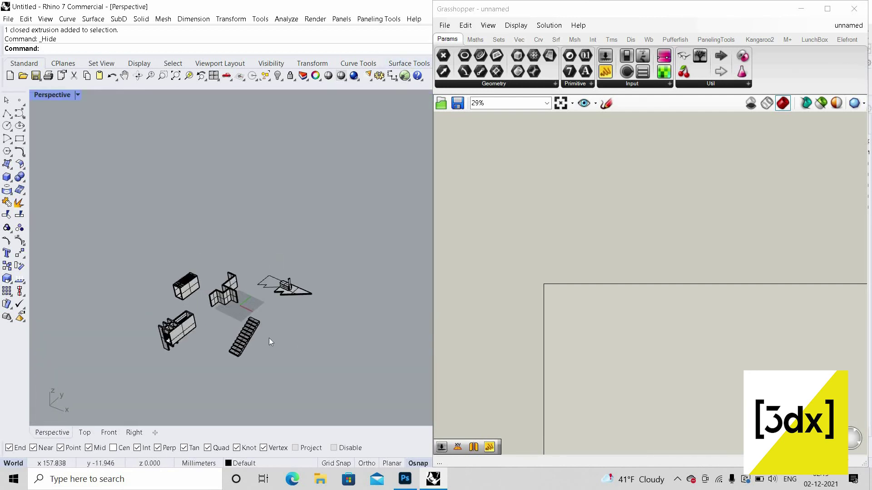
{"action": "scroll", "coordinate": [257, 318], "scroll_direction": "up", "scroll_amount": 1}
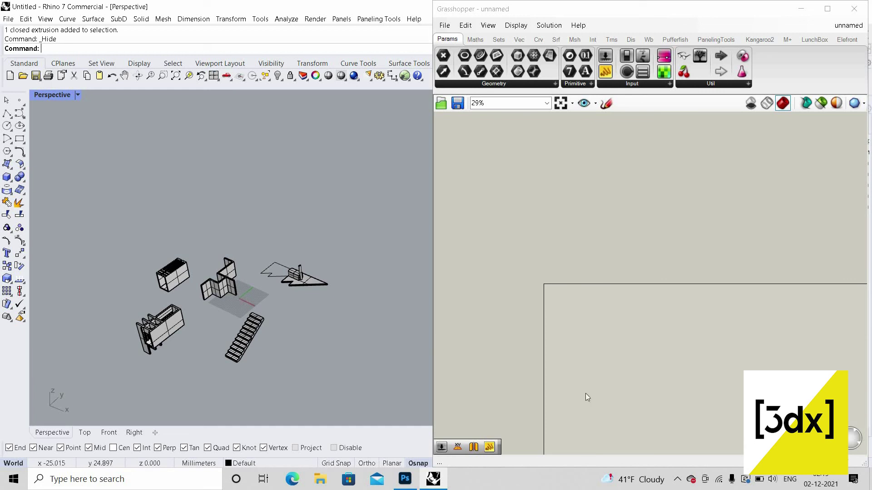
{"action": "scroll", "coordinate": [212, 310], "scroll_direction": "up", "scroll_amount": 4}
Pick the folded-wall block and examine it and the surrounding objects from several viewing angles.
{"action": "left_click", "coordinate": [210, 262]}
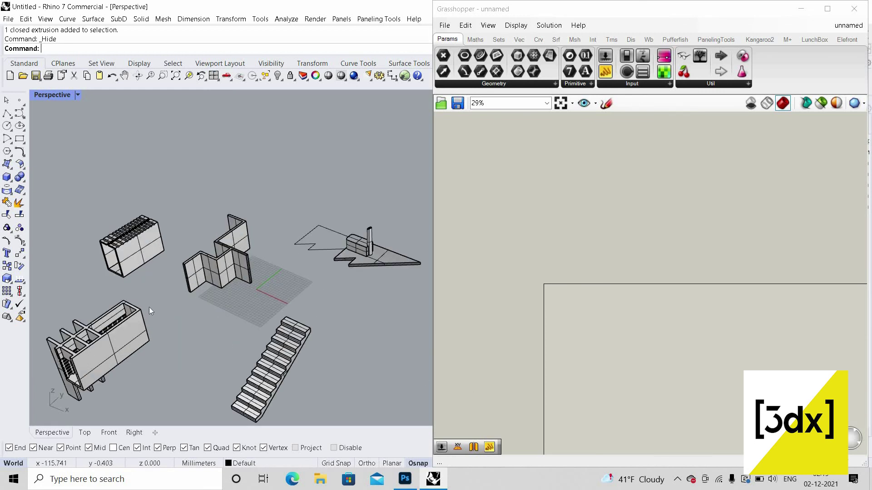
{"action": "scroll", "coordinate": [149, 307], "scroll_direction": "down", "scroll_amount": 3}
{"action": "right_click_drag", "start_coordinate": [132, 284], "coordinate": [268, 275], "text": "shift"}
{"action": "scroll", "coordinate": [344, 327], "scroll_direction": "down", "scroll_amount": 2}
{"action": "right_click_drag", "start_coordinate": [403, 315], "coordinate": [317, 301], "text": "shift"}
{"action": "scroll", "coordinate": [317, 301], "scroll_direction": "up", "scroll_amount": 2}
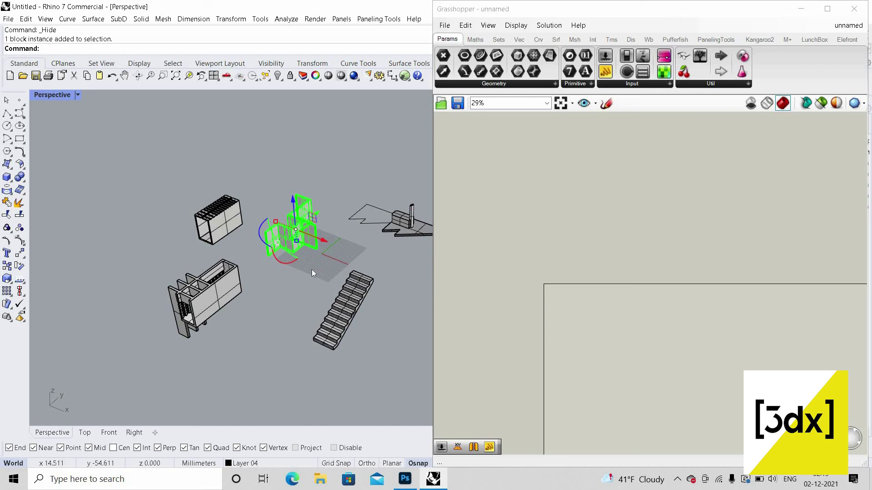
{"action": "key", "text": "Escape"}
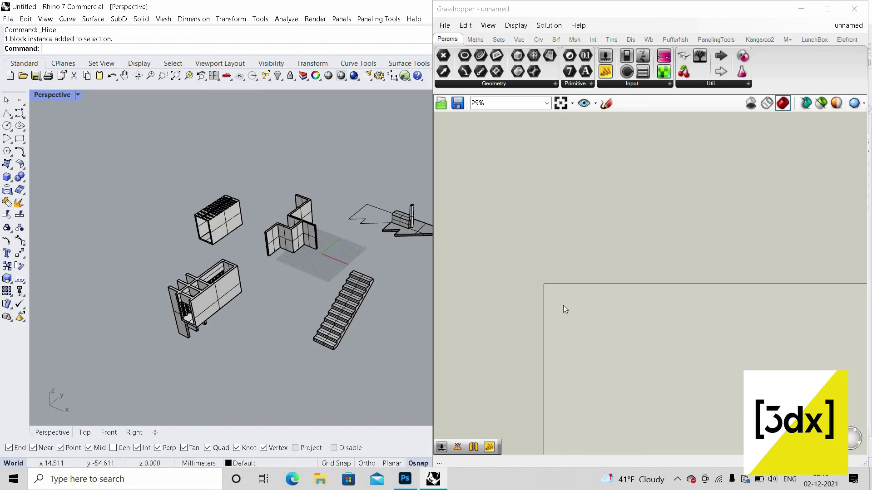
{"action": "scroll", "coordinate": [554, 310], "scroll_direction": "up", "scroll_amount": 5}
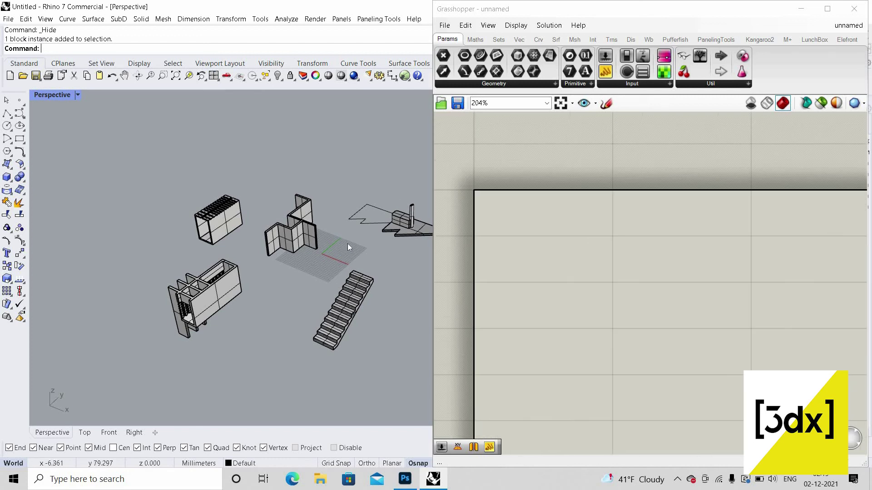
{"action": "right_click_drag", "start_coordinate": [347, 244], "coordinate": [315, 230]}
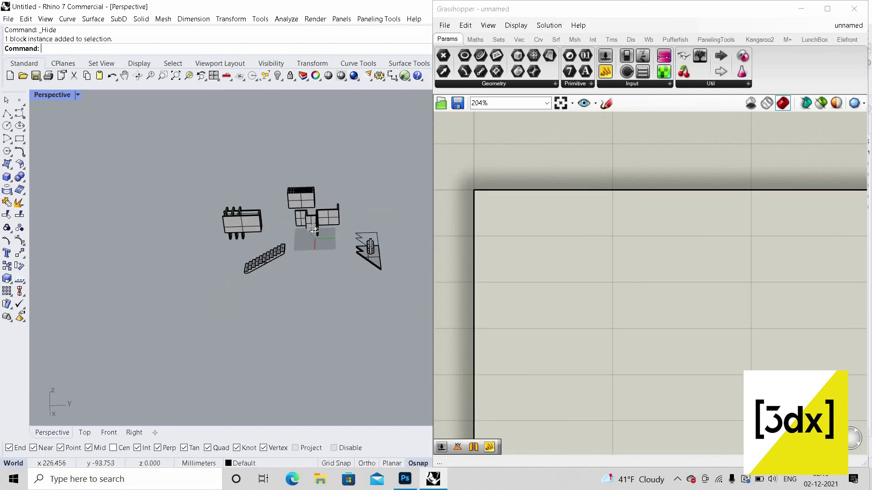
{"action": "scroll", "coordinate": [330, 248], "scroll_direction": "up", "scroll_amount": 4}
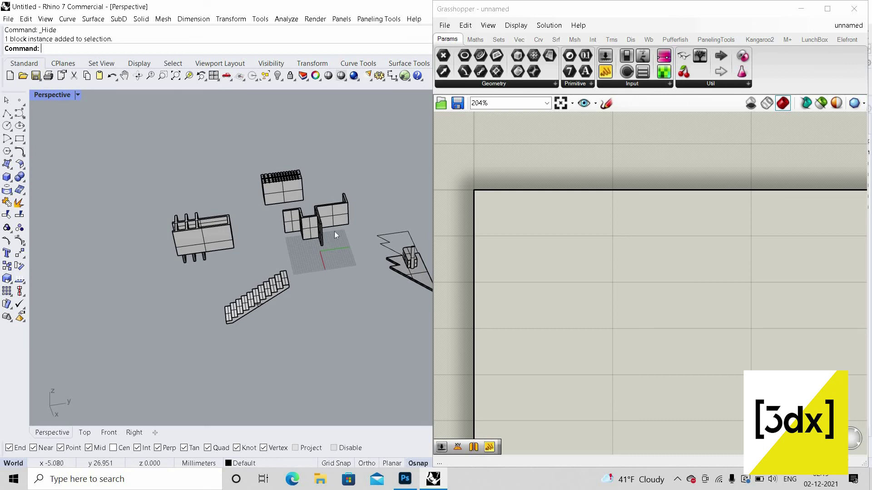
{"action": "scroll", "coordinate": [315, 231], "scroll_direction": "up", "scroll_amount": 2}
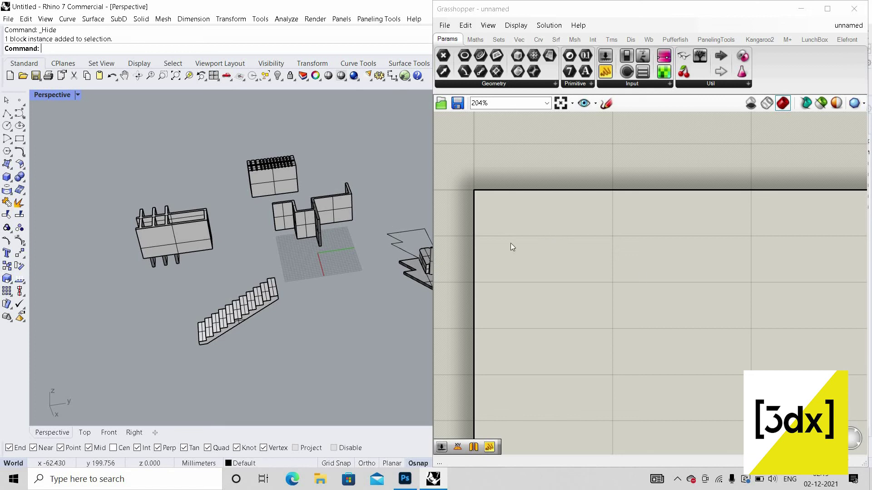
{"action": "scroll", "coordinate": [510, 243], "scroll_direction": "down", "scroll_amount": 3}
{"action": "scroll", "coordinate": [352, 222], "scroll_direction": "down", "scroll_amount": 2}
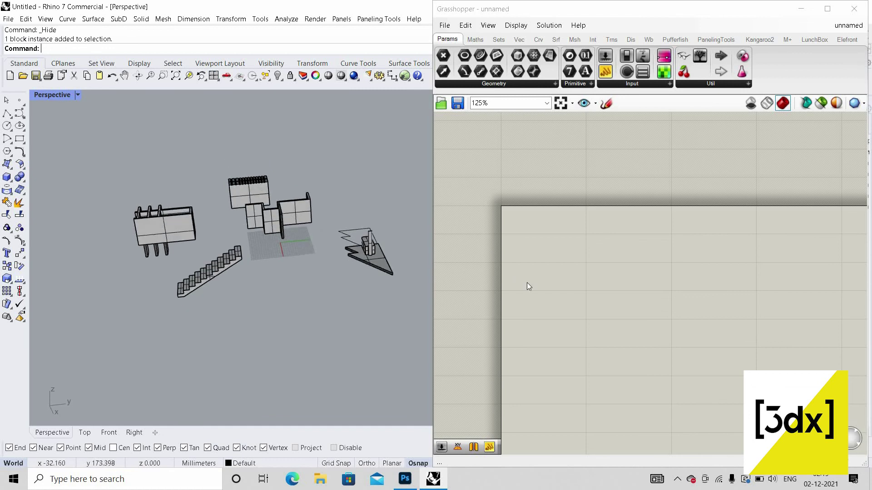
{"action": "scroll", "coordinate": [541, 288], "scroll_direction": "up", "scroll_amount": 1}
{"action": "double_click", "coordinate": [540, 288]}
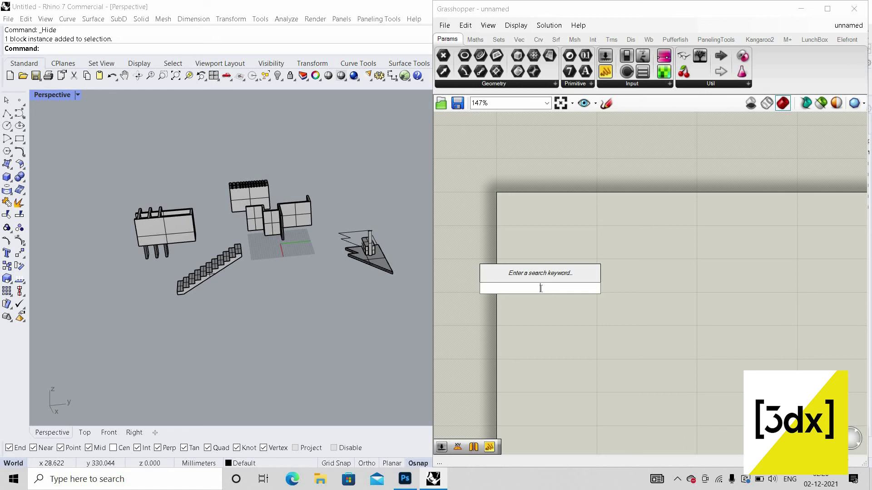
{"action": "type", "text": "r"}
{"action": "key", "text": "BackSpace"}
{"action": "type", "text": "//"}
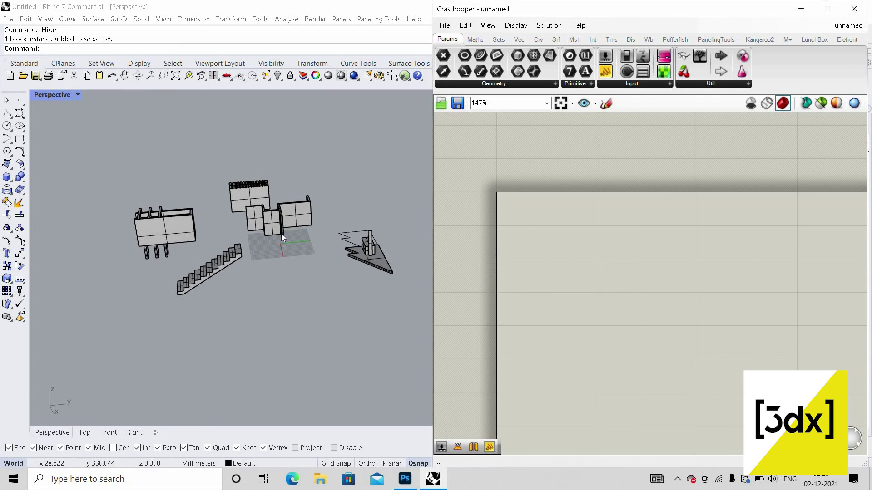
Select the folded wall, the ribbed box and the staircase in turn to check their object type.
{"action": "scroll", "coordinate": [280, 224], "scroll_direction": "up", "scroll_amount": 6}
{"action": "left_click", "coordinate": [277, 218]}
{"action": "scroll", "coordinate": [204, 204], "scroll_direction": "down", "scroll_amount": 3}
{"action": "right_click_drag", "start_coordinate": [111, 273], "coordinate": [131, 274]}
{"action": "left_click", "coordinate": [213, 204]}
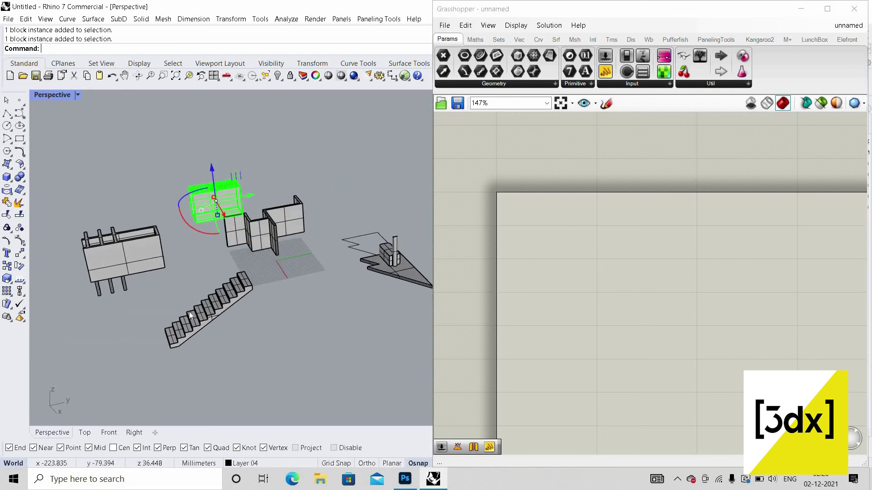
{"action": "left_click", "coordinate": [190, 312]}
{"action": "left_click", "coordinate": [274, 354]}
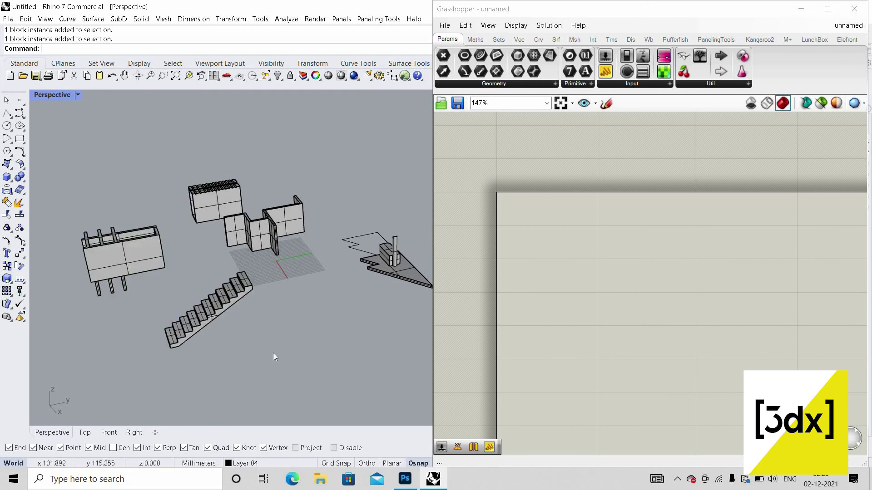
Explode the staircase block instance into its base geometry.
{"action": "right_click_drag", "start_coordinate": [274, 353], "coordinate": [225, 303]}
{"action": "left_click", "coordinate": [224, 302]}
{"action": "scroll", "coordinate": [225, 302], "scroll_direction": "up", "scroll_amount": 3}
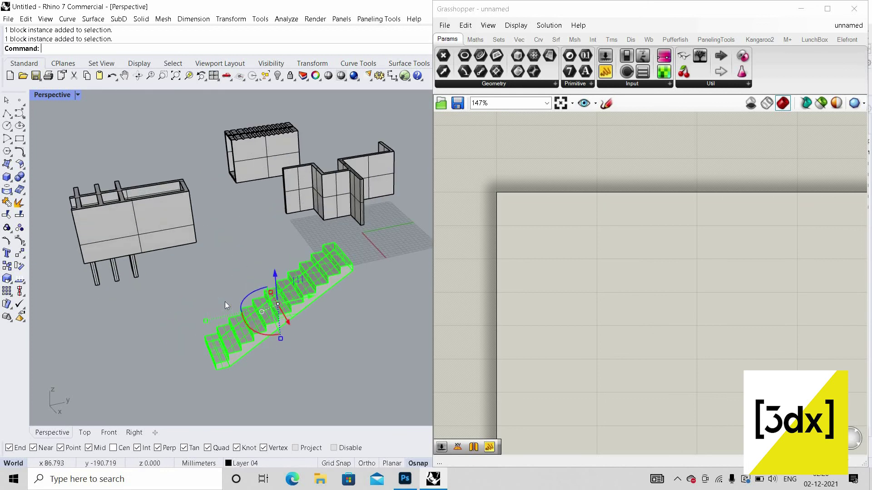
{"action": "type", "text": "Expl"}
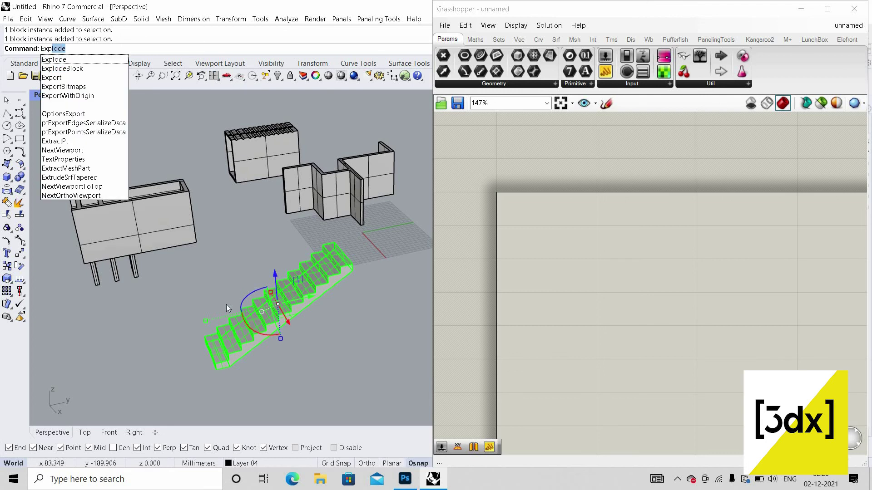
{"action": "key", "text": "Return"}
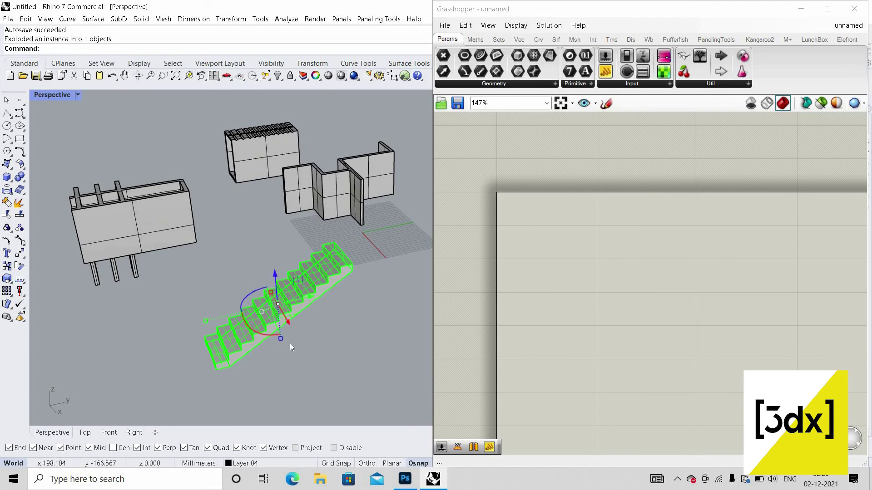
Turn the staircase polysurface into a block named Block 04, with its base point near the stair's lower end.
{"action": "scroll", "coordinate": [299, 362], "scroll_direction": "down", "scroll_amount": 2}
{"action": "left_click", "coordinate": [318, 364]}
{"action": "left_click", "coordinate": [281, 321]}
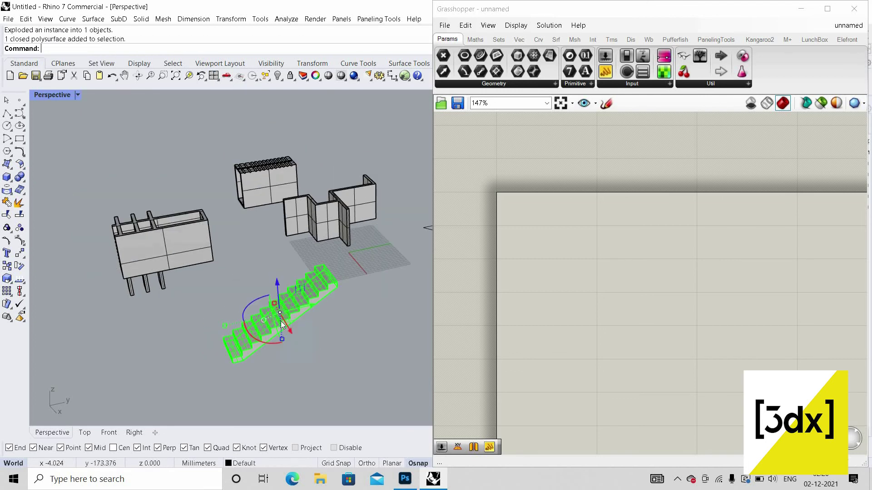
{"action": "type", "text": "Block"}
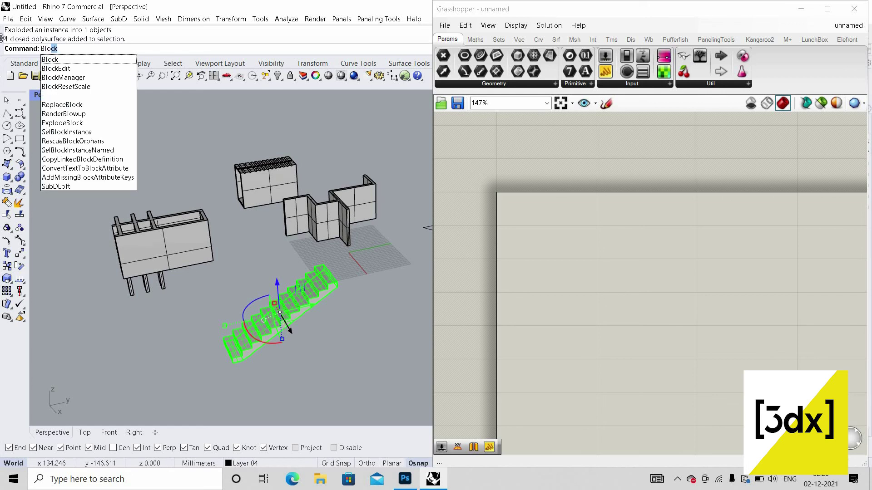
{"action": "key", "text": "Return"}
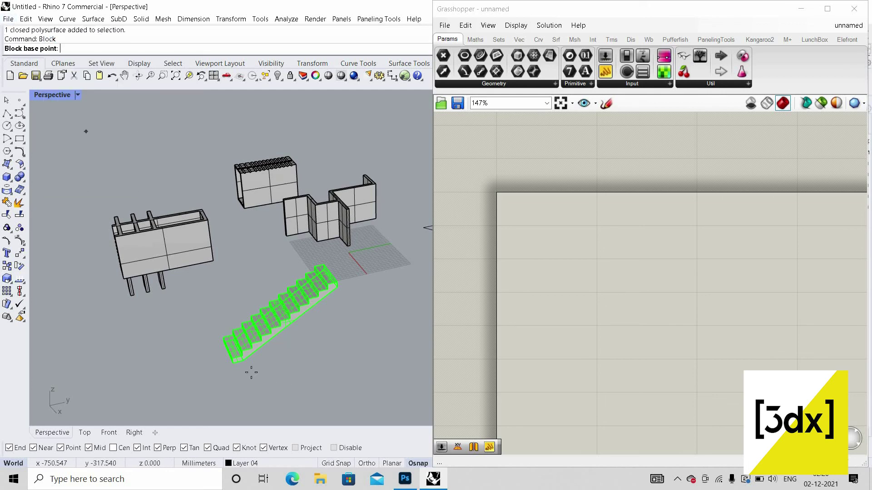
{"action": "left_click", "coordinate": [264, 355]}
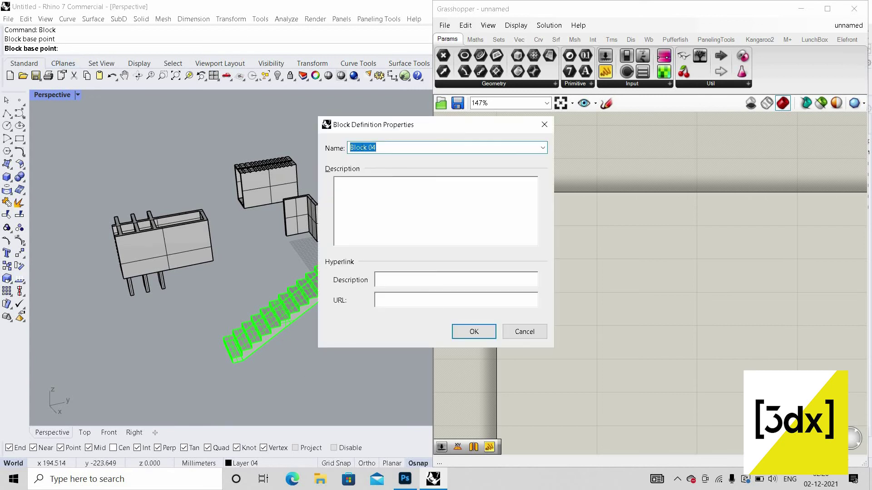
{"action": "left_click", "coordinate": [474, 332]}
{"action": "key", "text": "Escape"}
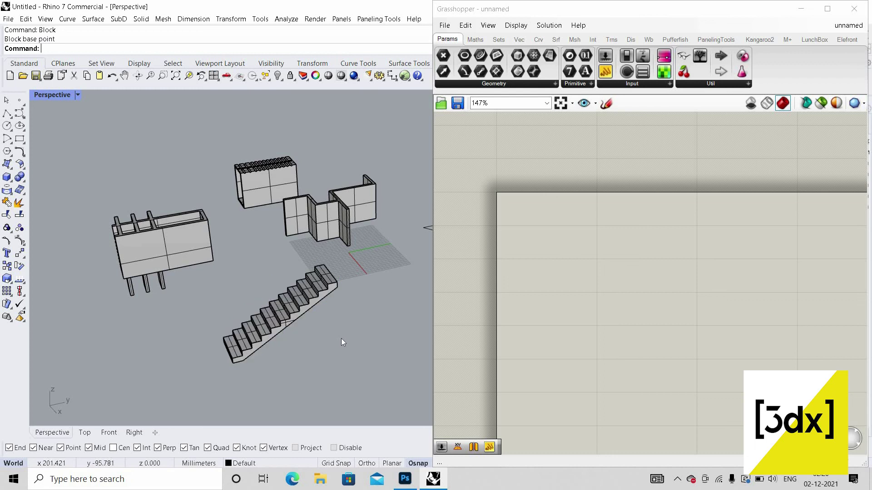
Undo the staircase's block definition and explode, and pick the staircase to check its type.
{"action": "key", "text": "ctrl+z"}
{"action": "key", "text": "ctrl+z"}
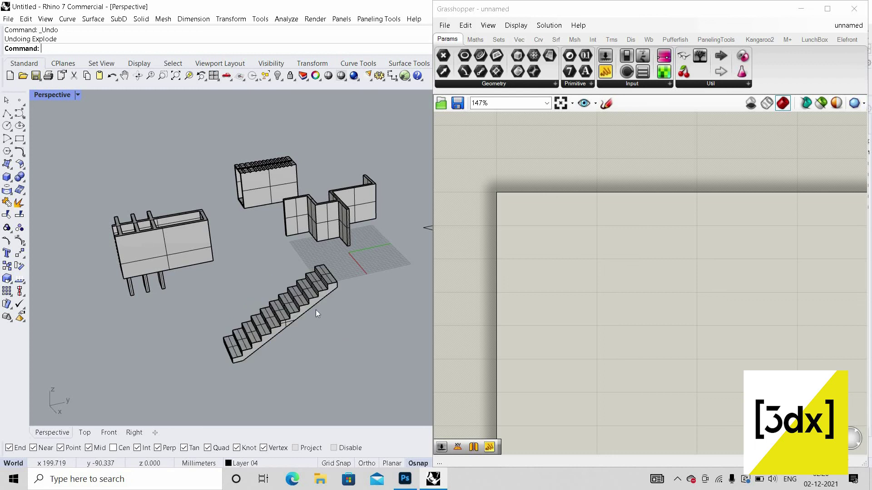
{"action": "left_click", "coordinate": [314, 301]}
{"action": "left_click", "coordinate": [347, 318]}
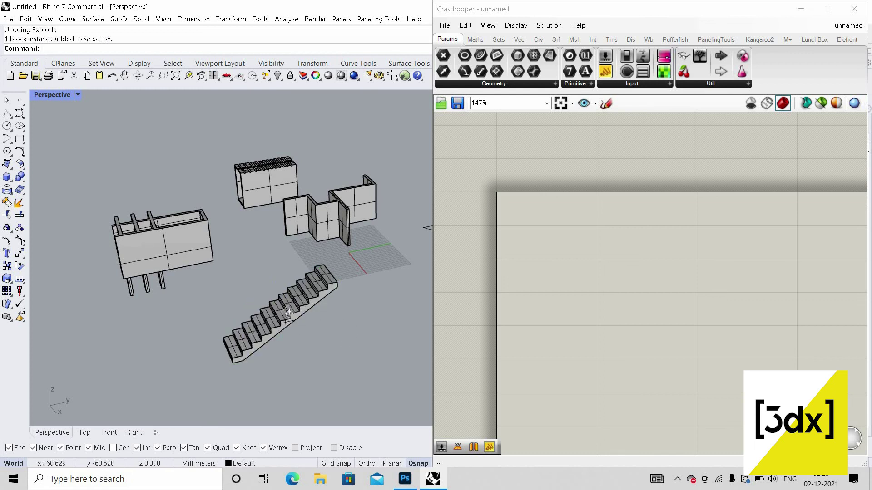
Inspect the block instances one by one, ending with the jagged triangular plate.
{"action": "right_click_drag", "start_coordinate": [287, 312], "coordinate": [197, 243]}
{"action": "scroll", "coordinate": [307, 318], "scroll_direction": "down", "scroll_amount": 3}
{"action": "left_click", "coordinate": [319, 353]}
{"action": "left_click", "coordinate": [218, 279]}
{"action": "left_click", "coordinate": [269, 249]}
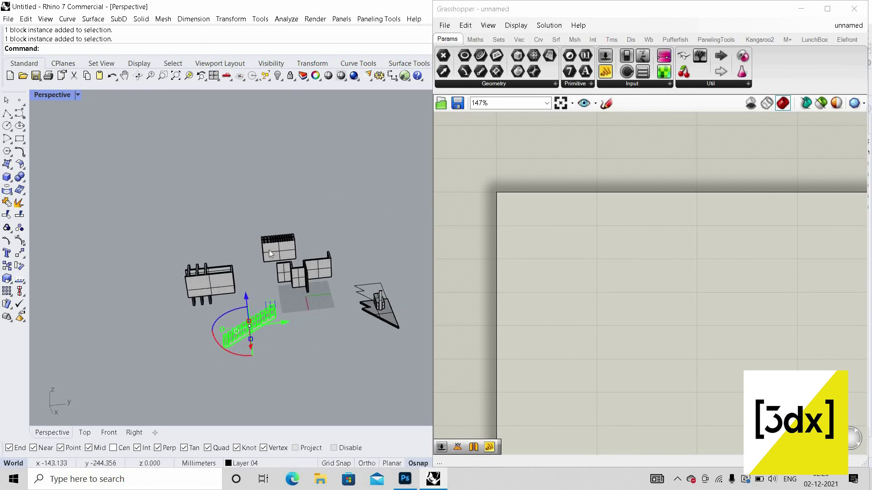
{"action": "left_click", "coordinate": [371, 309]}
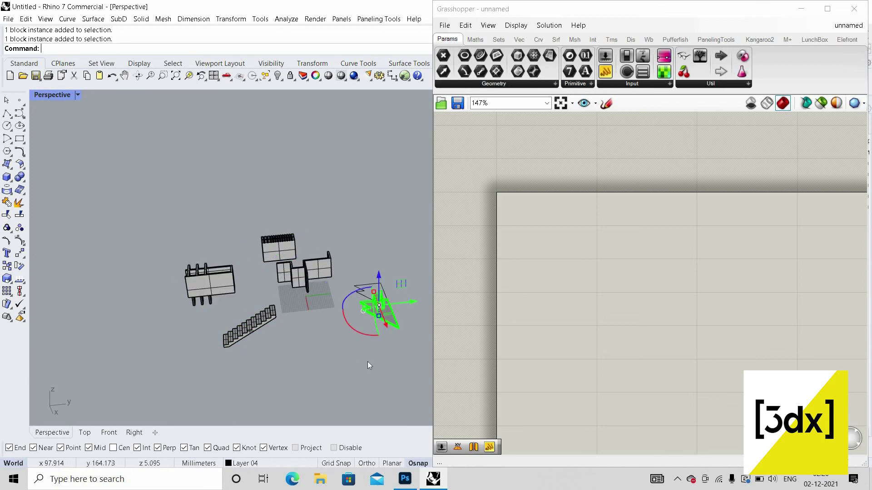
Add a panel containing the text "block" to the Grasshopper canvas, clear the Rhino selection and select the panel.
{"action": "scroll", "coordinate": [522, 282], "scroll_direction": "up", "scroll_amount": 2}
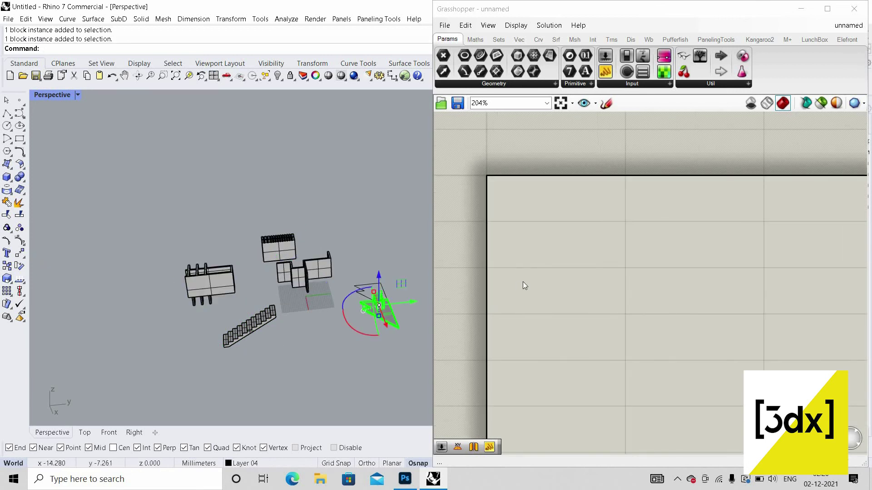
{"action": "left_click", "coordinate": [523, 282]}
{"action": "double_click", "coordinate": [523, 283]}
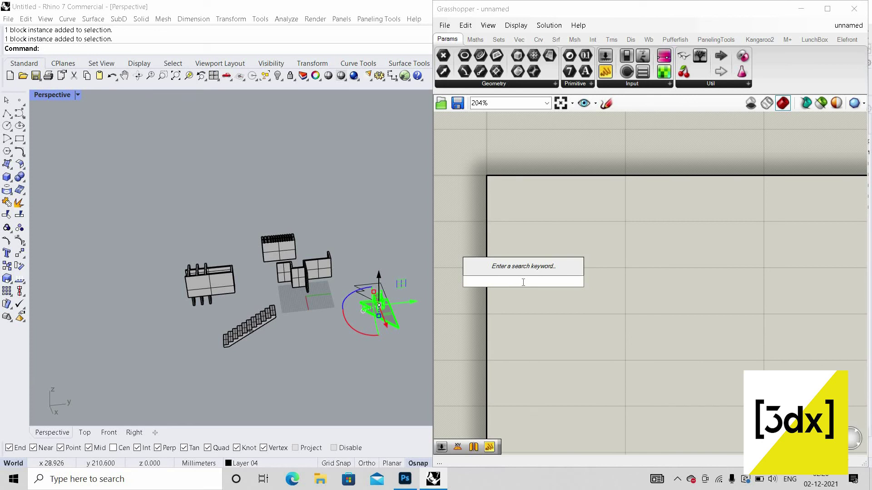
{"action": "type", "text": "//"}
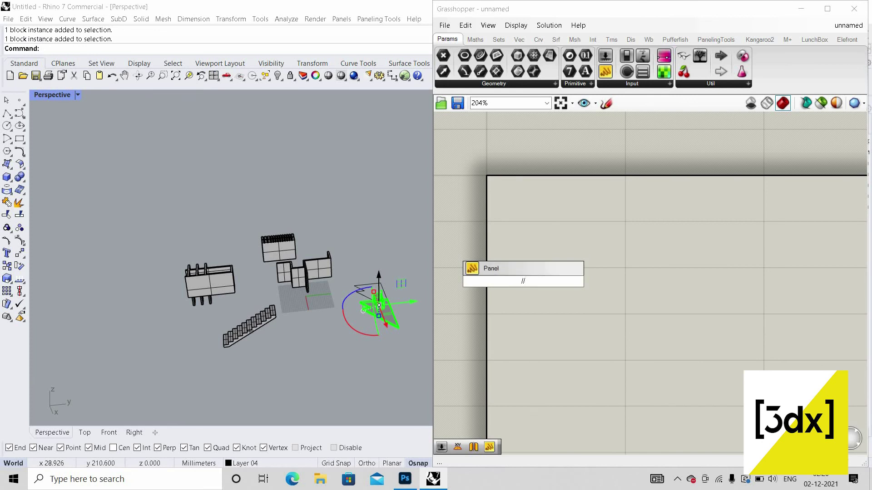
{"action": "type", "text": "block"}
{"action": "key", "text": "Return"}
{"action": "left_click", "coordinate": [363, 205]}
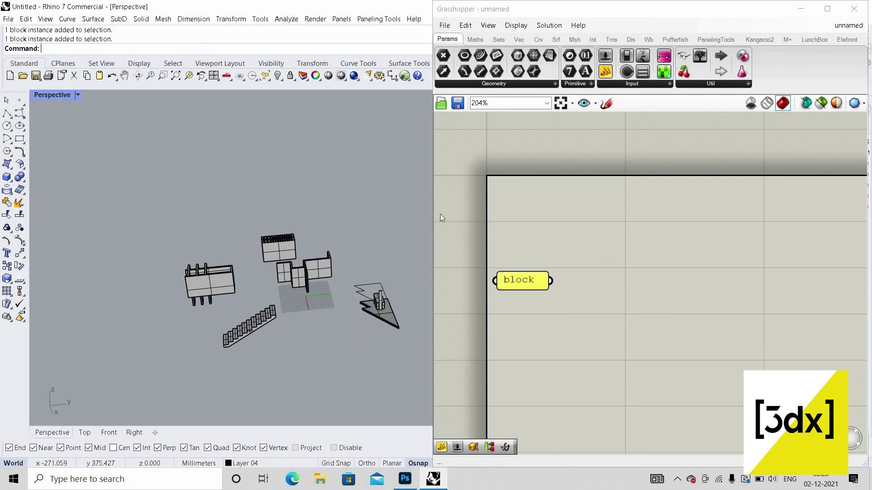
{"action": "scroll", "coordinate": [629, 325], "scroll_direction": "up", "scroll_amount": 1}
{"action": "left_click", "coordinate": [495, 272]}
{"action": "right_click_drag", "start_coordinate": [488, 249], "coordinate": [477, 230]}
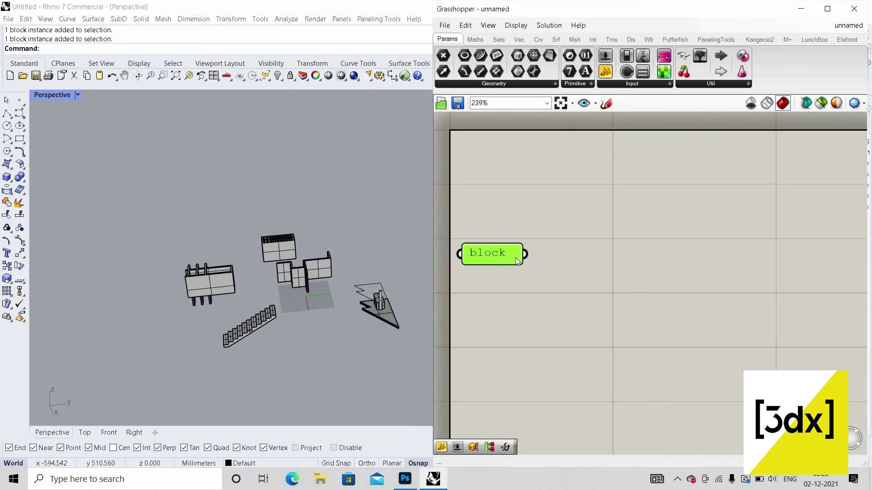
Add a Reference by Type component beside the "block" panel on the Grasshopper canvas.
{"action": "double_click", "coordinate": [591, 266]}
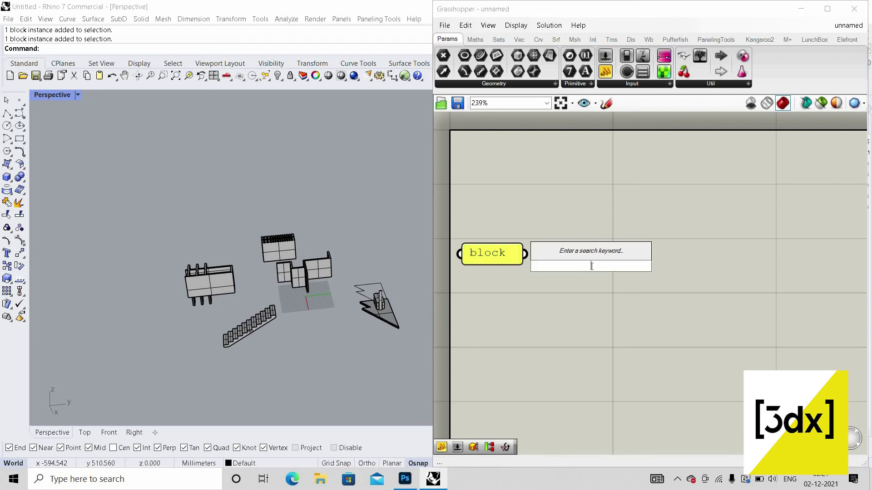
{"action": "type", "text": "ref"}
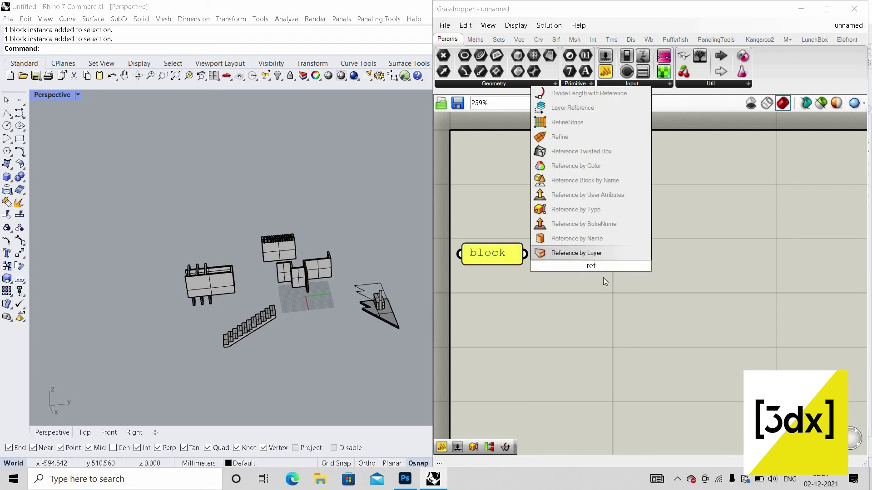
{"action": "left_click", "coordinate": [591, 213]}
{"action": "left_click_drag", "start_coordinate": [619, 276], "coordinate": [667, 298]}
Select all the Rhino objects to check their types, and clear the selection.
{"action": "scroll", "coordinate": [327, 273], "scroll_direction": "down", "scroll_amount": 5}
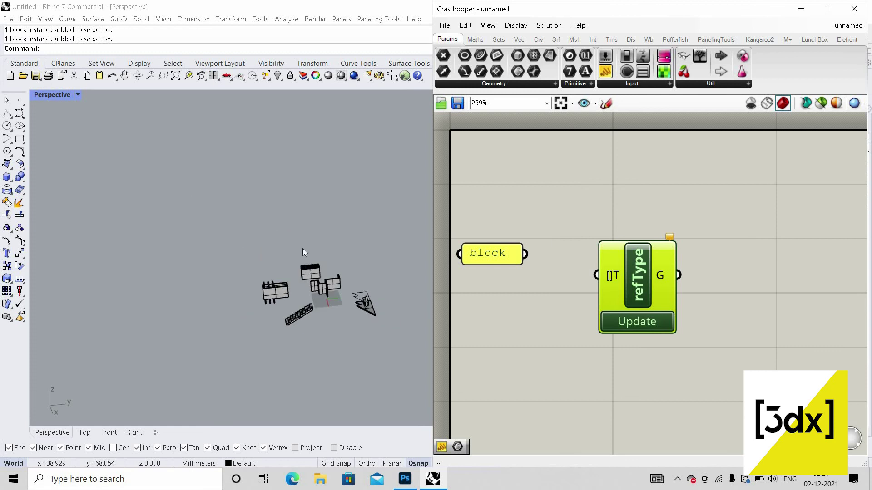
{"action": "scroll", "coordinate": [302, 249], "scroll_direction": "up", "scroll_amount": 3}
{"action": "left_click", "coordinate": [320, 251]}
{"action": "key", "text": "ctrl+a"}
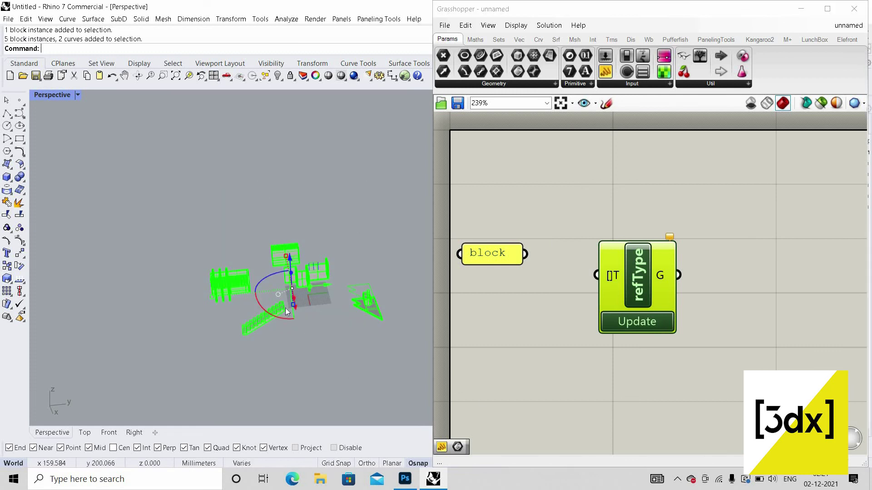
{"action": "left_click", "coordinate": [400, 348]}
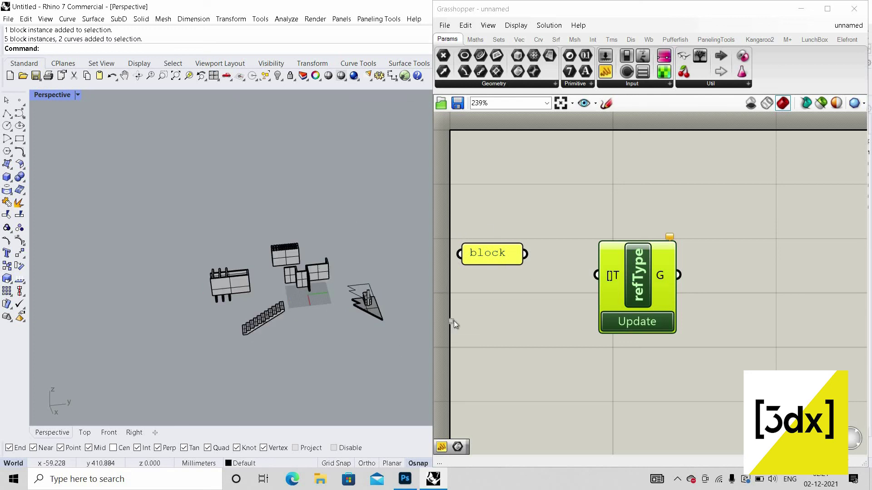
Connect the "block" panel to the type input of the Reference by Type component.
{"action": "left_click_drag", "start_coordinate": [465, 223], "coordinate": [528, 299]}
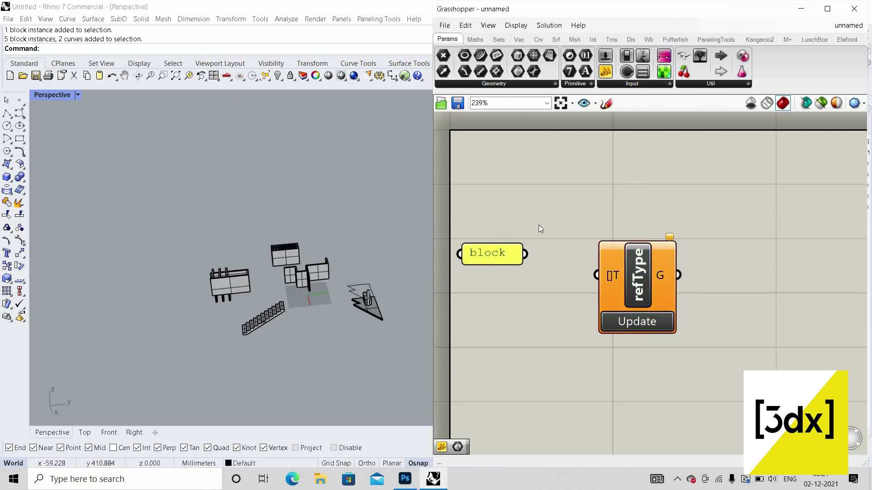
{"action": "left_click_drag", "start_coordinate": [535, 224], "coordinate": [431, 288]}
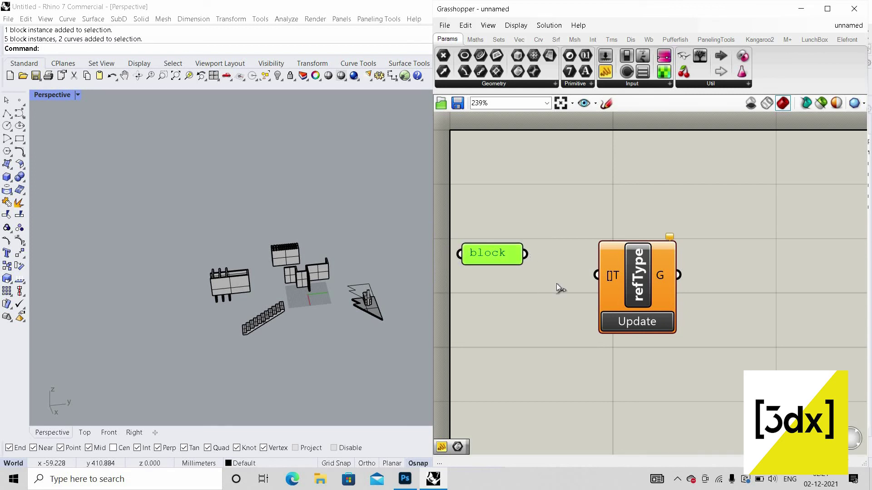
{"action": "left_click_drag", "start_coordinate": [525, 254], "coordinate": [597, 275]}
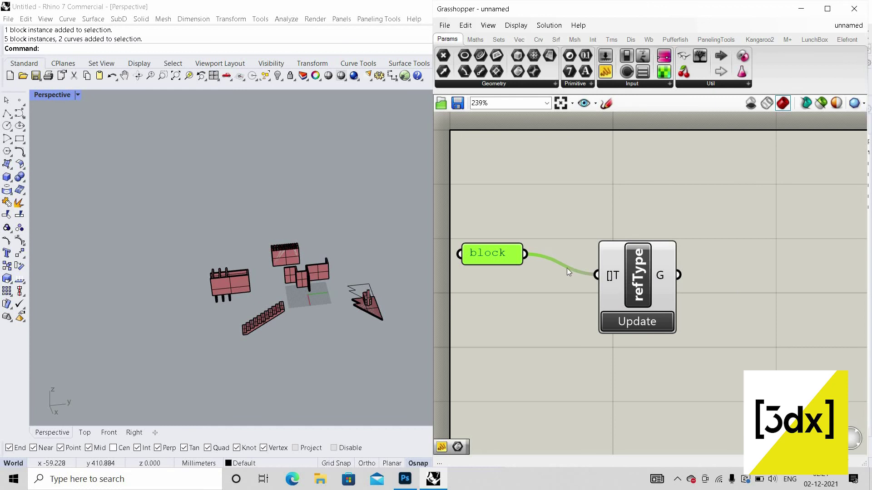
{"action": "right_click_drag", "start_coordinate": [682, 290], "coordinate": [639, 276]}
{"action": "scroll", "coordinate": [640, 276], "scroll_direction": "up", "scroll_amount": 1}
{"action": "left_click", "coordinate": [667, 319]}
{"action": "scroll", "coordinate": [747, 291], "scroll_direction": "down", "scroll_amount": 1}
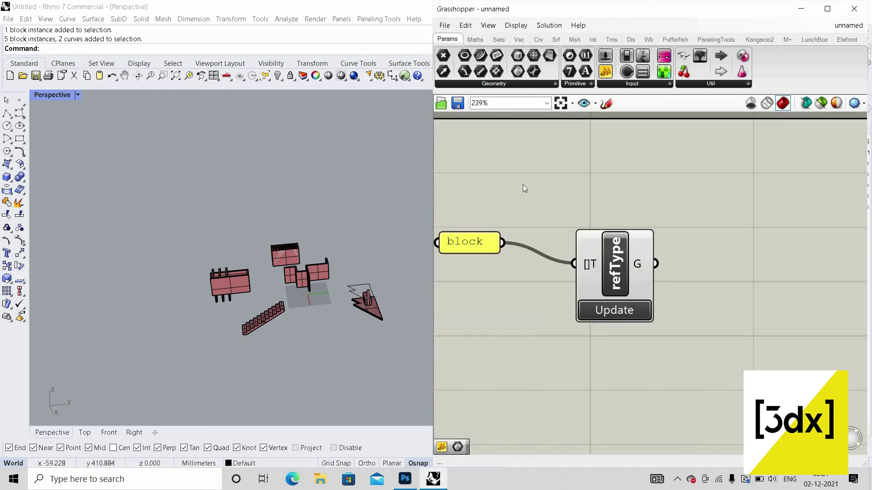
Highlight the referenced blocks by selecting the Reference by Type component, and move the "block" panel closer to it.
{"action": "left_click", "coordinate": [603, 251]}
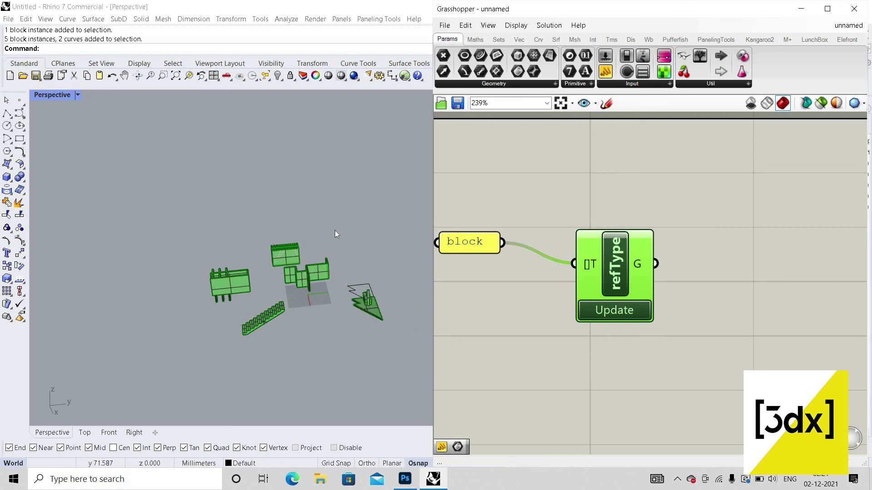
{"action": "scroll", "coordinate": [631, 282], "scroll_direction": "down", "scroll_amount": 3}
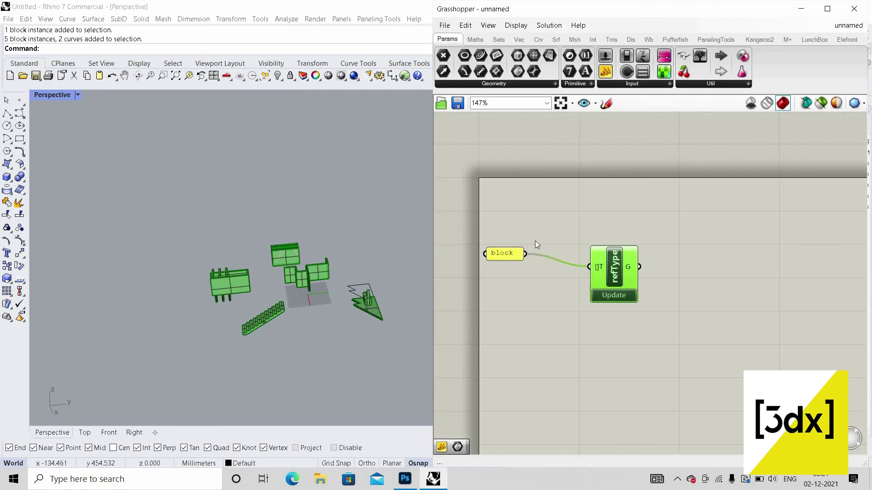
{"action": "left_click_drag", "start_coordinate": [505, 254], "coordinate": [524, 242]}
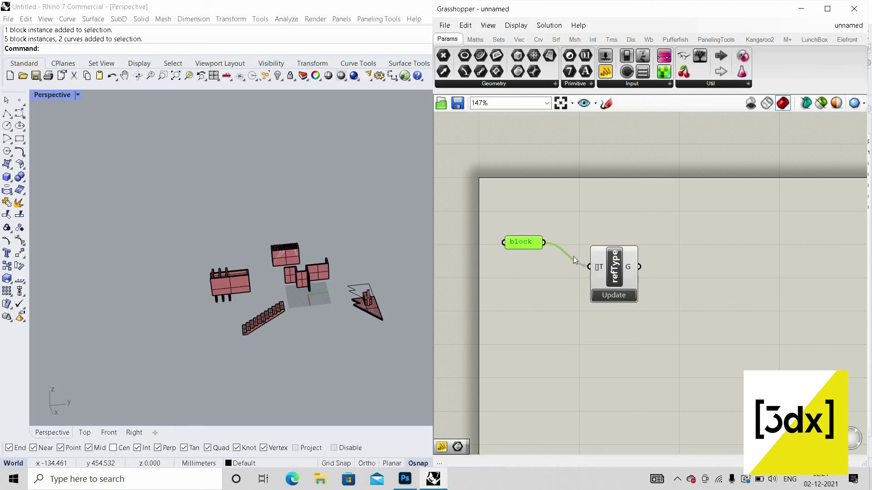
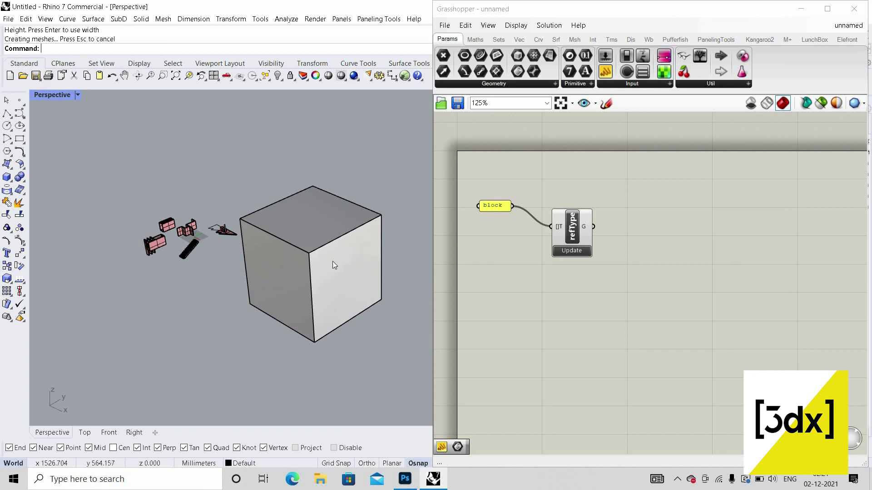
Add a Brep parameter below Reference by Type and set the Rhino box as its single Brep.
{"action": "left_click", "coordinate": [337, 255]}
{"action": "double_click", "coordinate": [570, 313]}
{"action": "type", "text": "brep"}
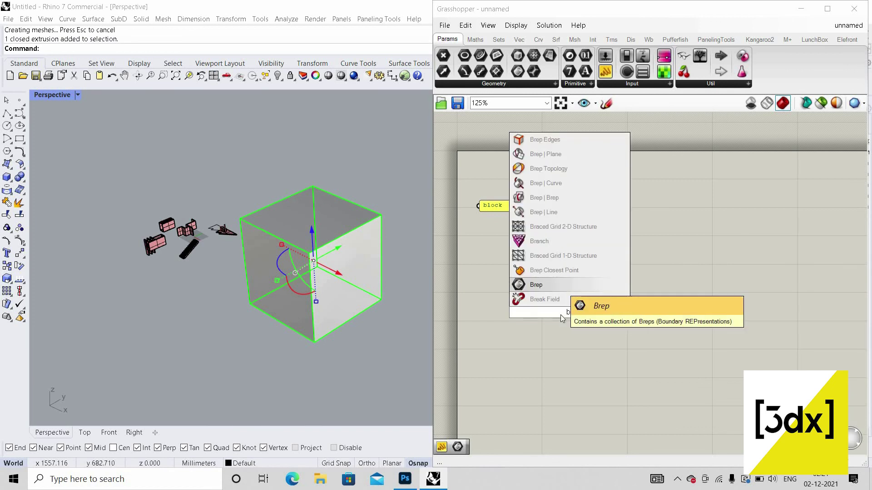
{"action": "left_click", "coordinate": [559, 283]}
{"action": "right_click", "coordinate": [568, 312]}
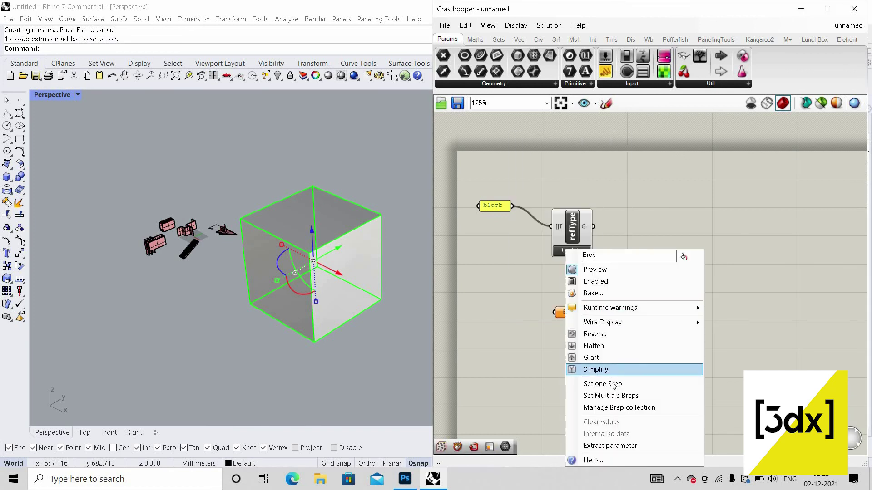
{"action": "left_click", "coordinate": [602, 383]}
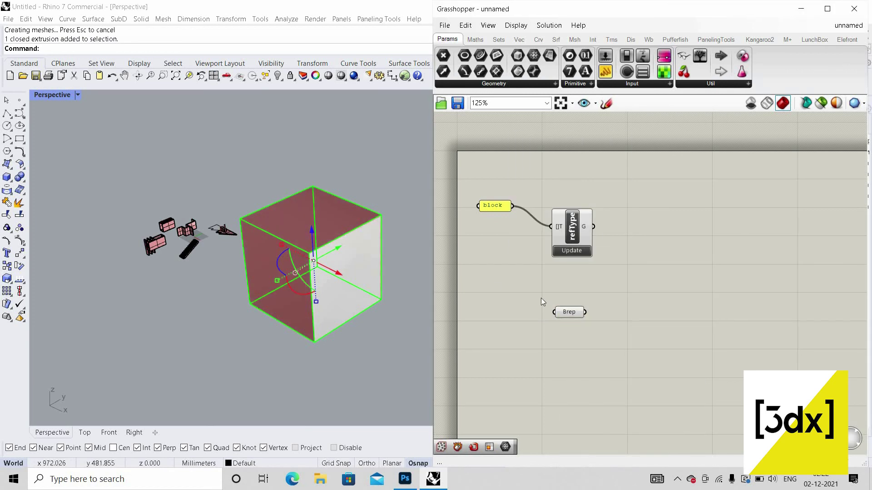
Hide the original box in Rhino, leaving the Grasshopper Brep preview in its place.
{"action": "left_click", "coordinate": [375, 169]}
{"action": "left_click", "coordinate": [335, 279]}
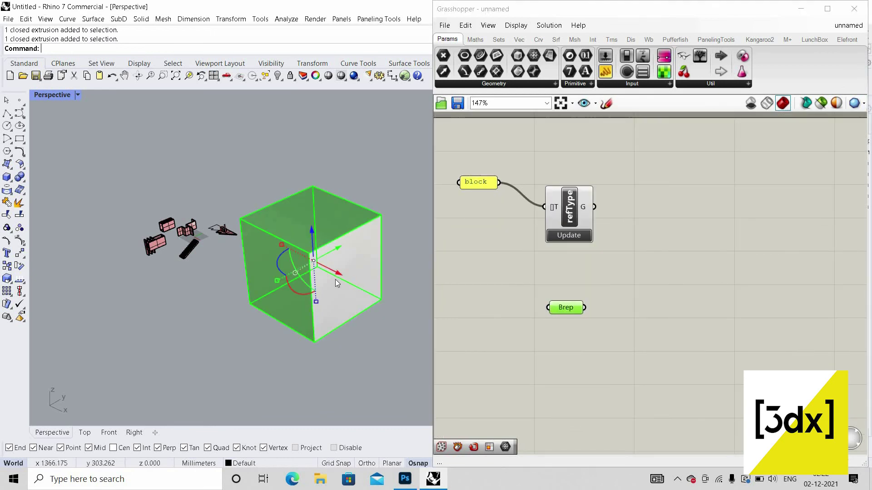
{"action": "middle_click", "coordinate": [326, 276]}
{"action": "middle_click", "coordinate": [322, 274]}
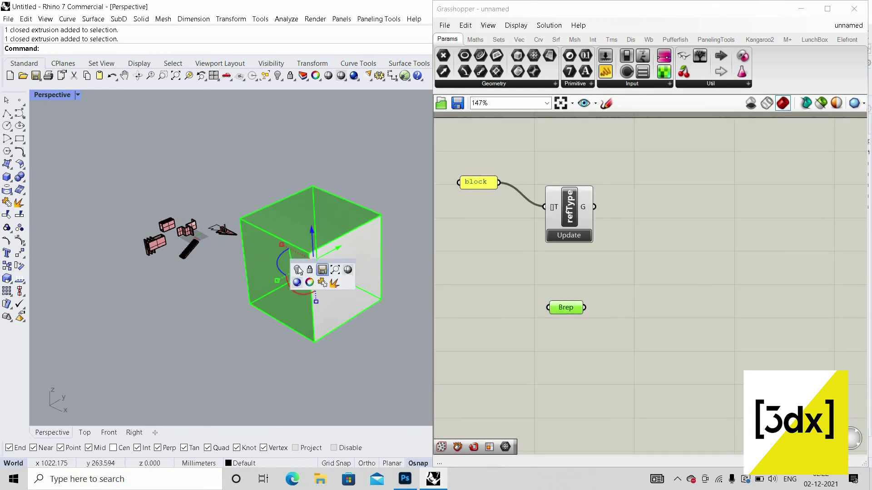
{"action": "left_click", "coordinate": [296, 269]}
{"action": "scroll", "coordinate": [403, 254], "scroll_direction": "down", "scroll_amount": 2}
{"action": "scroll", "coordinate": [396, 264], "scroll_direction": "up", "scroll_amount": 5}
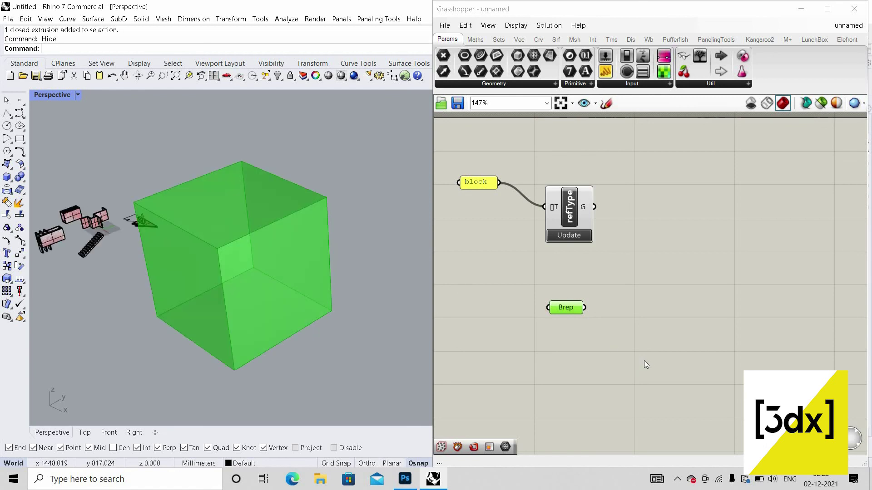
Move the Brep parameter further below the Reference by Type component.
{"action": "left_click", "coordinate": [573, 294]}
{"action": "scroll", "coordinate": [568, 281], "scroll_direction": "down", "scroll_amount": 4}
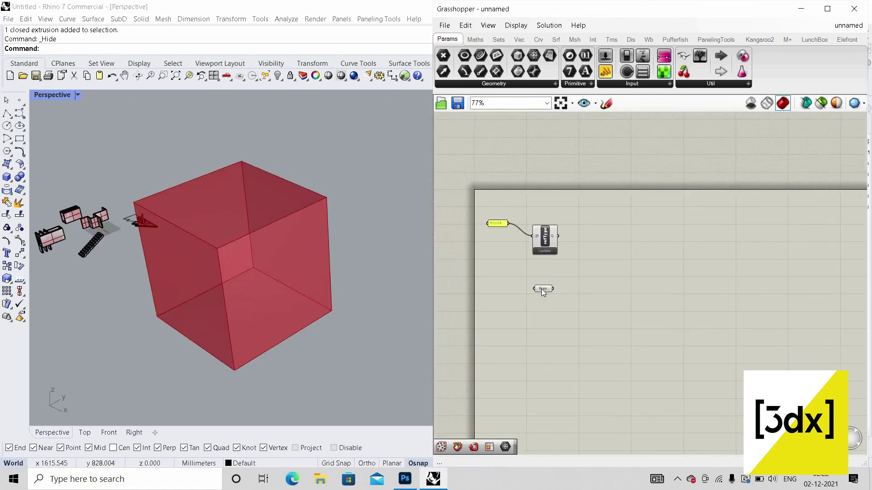
{"action": "scroll", "coordinate": [541, 300], "scroll_direction": "up", "scroll_amount": 1}
{"action": "key", "text": "ctrl+a"}
{"action": "left_click_drag", "start_coordinate": [543, 286], "coordinate": [557, 316]}
{"action": "left_click", "coordinate": [601, 274]}
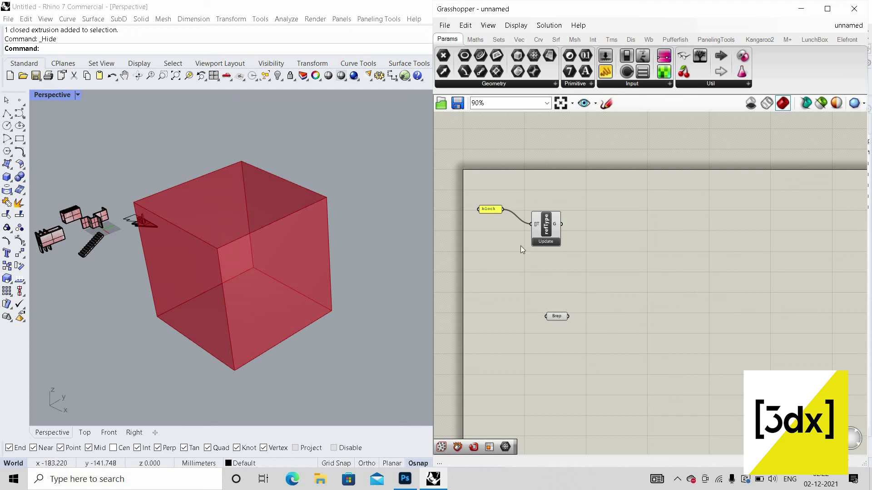
Add a Repeat Data component to the canvas beyond Reference by Type.
{"action": "double_click", "coordinate": [658, 275]}
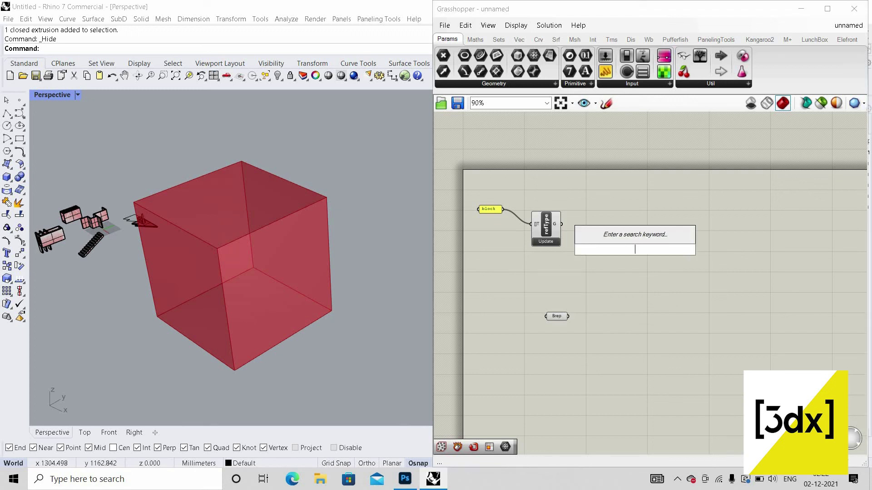
{"action": "type", "text": "repa"}
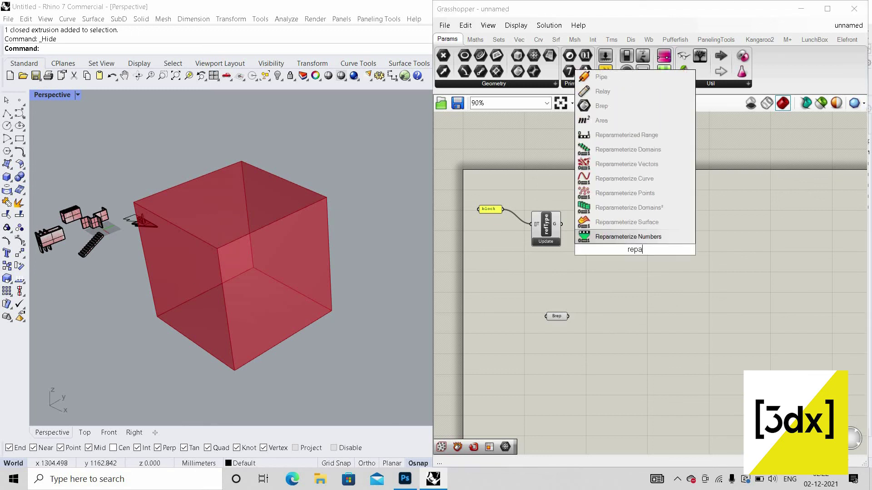
{"action": "key", "text": "BackSpace"}
{"action": "type", "text": "a"}
{"action": "key", "text": "BackSpace"}
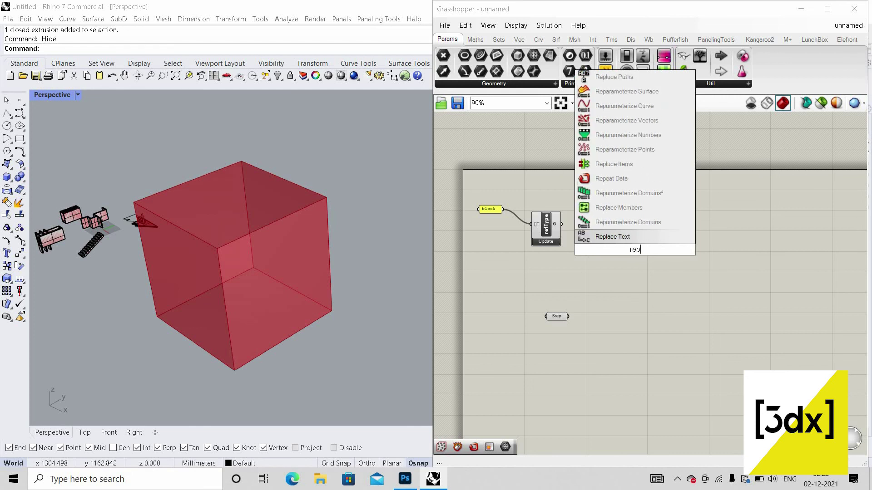
{"action": "type", "text": "eat"}
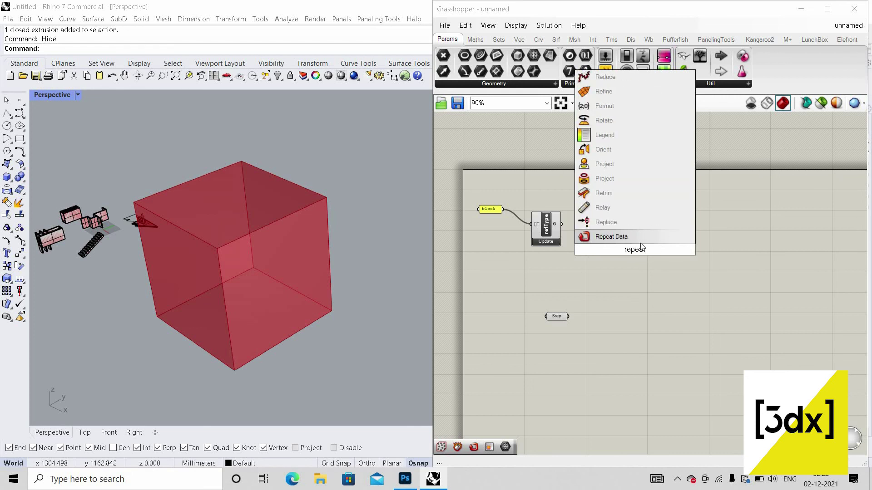
{"action": "key", "text": "Return"}
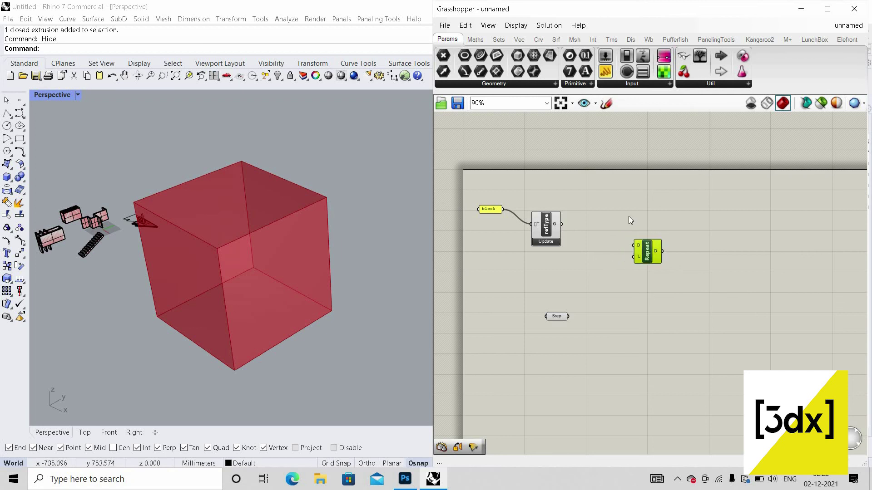
Connect the Reference by Type geometry output to the data input of Repeat Data and align the component with it.
{"action": "scroll", "coordinate": [559, 232], "scroll_direction": "up", "scroll_amount": 2}
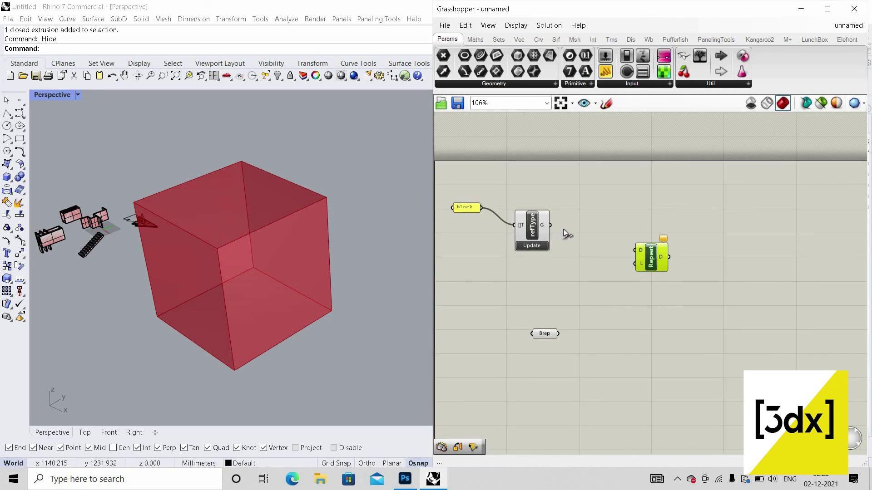
{"action": "left_click_drag", "start_coordinate": [619, 244], "coordinate": [692, 236]}
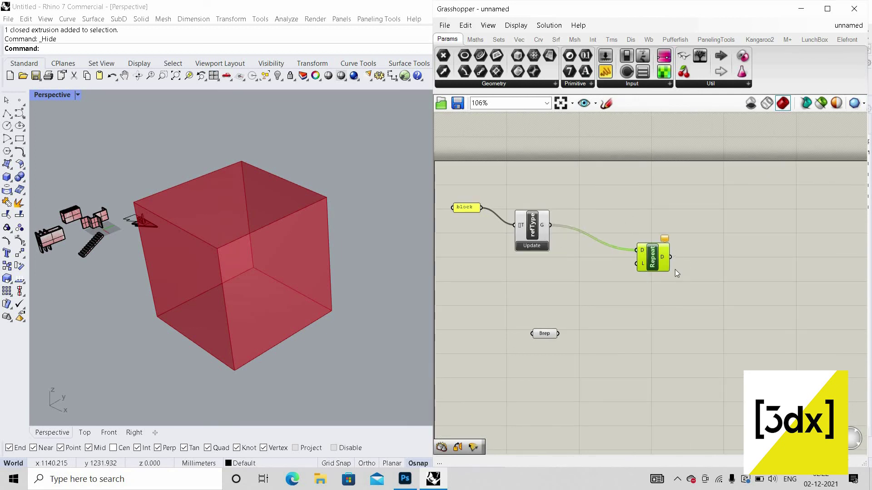
{"action": "scroll", "coordinate": [202, 242], "scroll_direction": "down", "scroll_amount": 2}
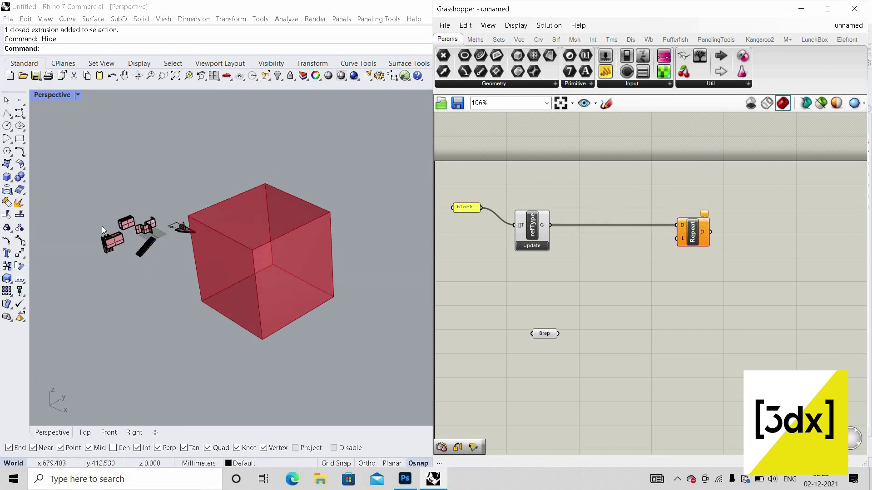
{"action": "scroll", "coordinate": [254, 227], "scroll_direction": "up", "scroll_amount": 2}
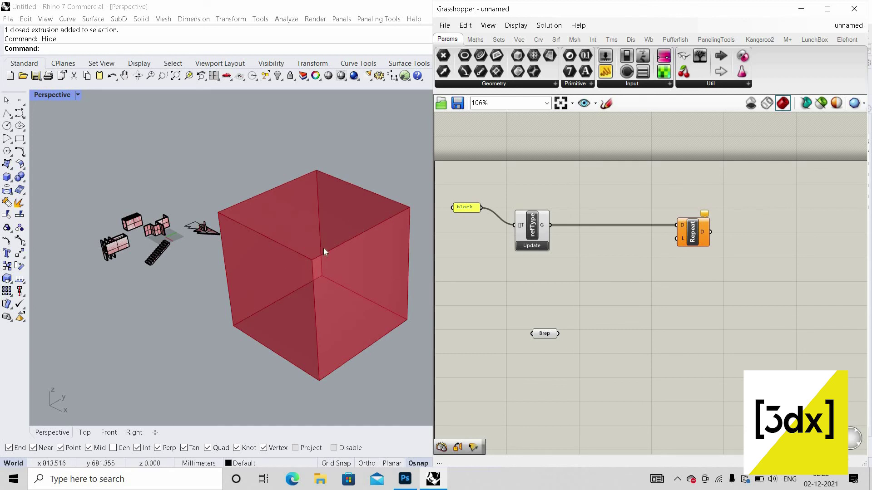
{"action": "right_click_drag", "start_coordinate": [292, 224], "coordinate": [341, 204]}
{"action": "right_click_drag", "start_coordinate": [292, 187], "coordinate": [274, 196]}
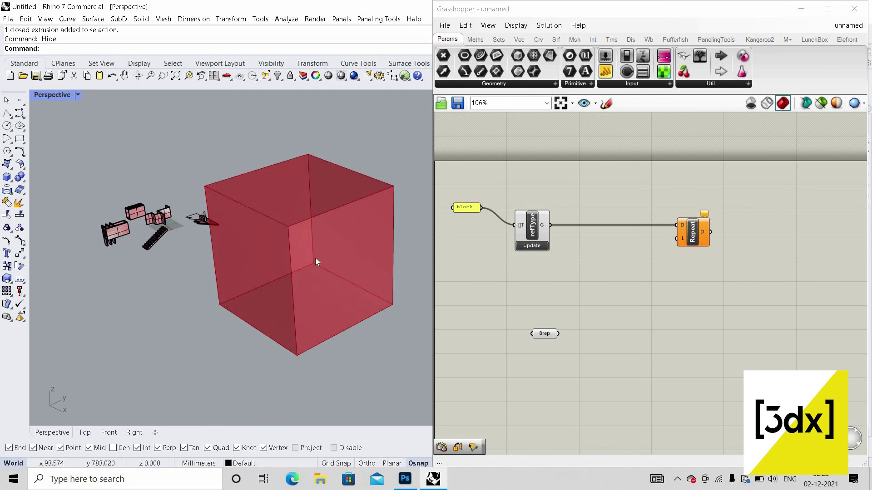
Add a Populate 3D component and connect the Brep parameter to its region input to fill the box with points.
{"action": "double_click", "coordinate": [643, 382]}
{"action": "type", "text": "po"}
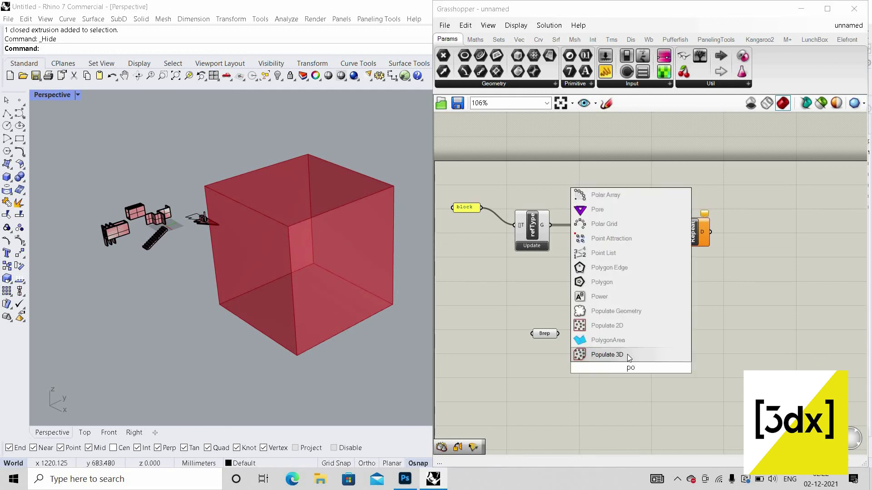
{"action": "left_click", "coordinate": [628, 356]}
{"action": "scroll", "coordinate": [627, 356], "scroll_direction": "up", "scroll_amount": 2}
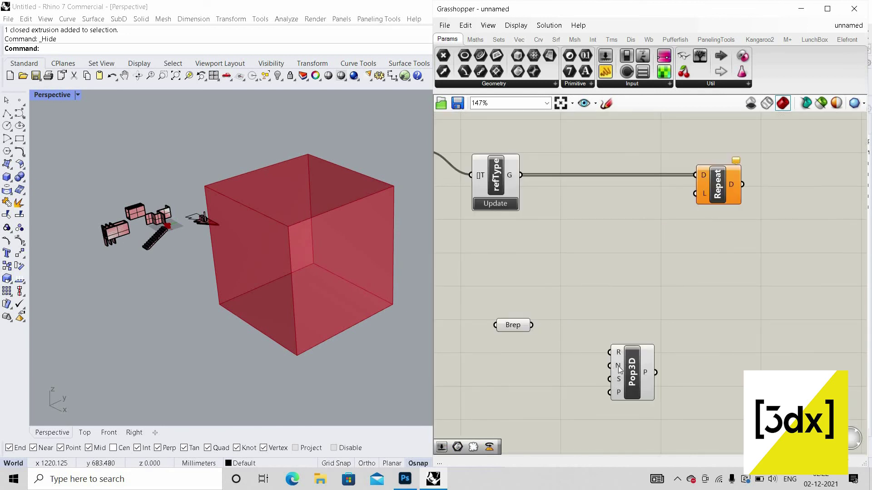
{"action": "left_click_drag", "start_coordinate": [610, 352], "coordinate": [531, 325]}
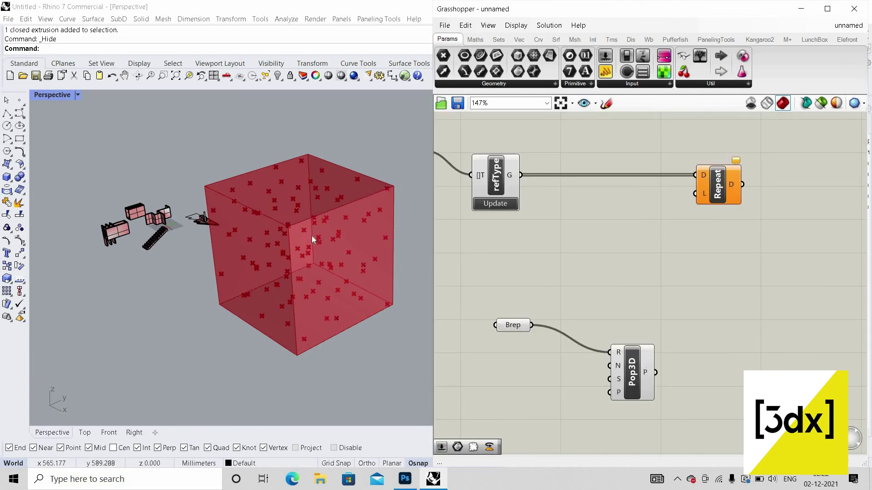
{"action": "scroll", "coordinate": [268, 230], "scroll_direction": "down", "scroll_amount": 5}
{"action": "scroll", "coordinate": [138, 219], "scroll_direction": "up", "scroll_amount": 5}
{"action": "scroll", "coordinate": [111, 244], "scroll_direction": "up", "scroll_amount": 2}
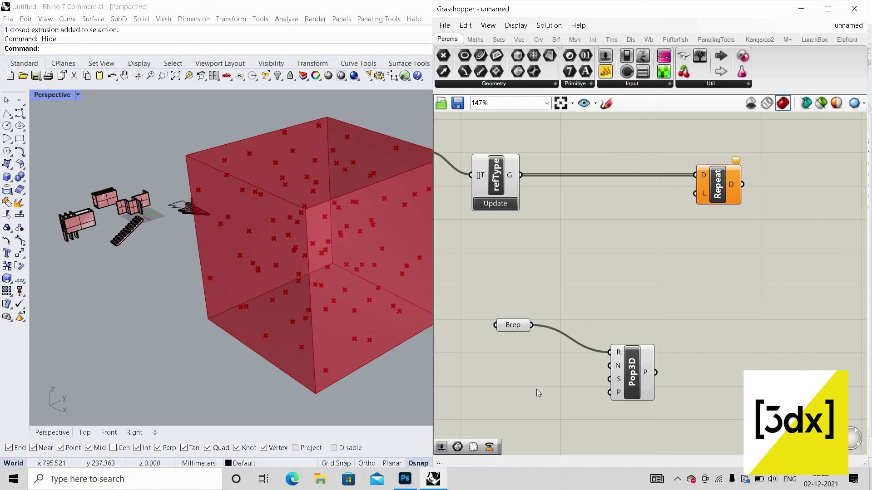
Add a number slider set to 50 and connect it to the count input of Populate 3D, shifting that component aside for room.
{"action": "left_click_drag", "start_coordinate": [631, 379], "coordinate": [664, 380]}
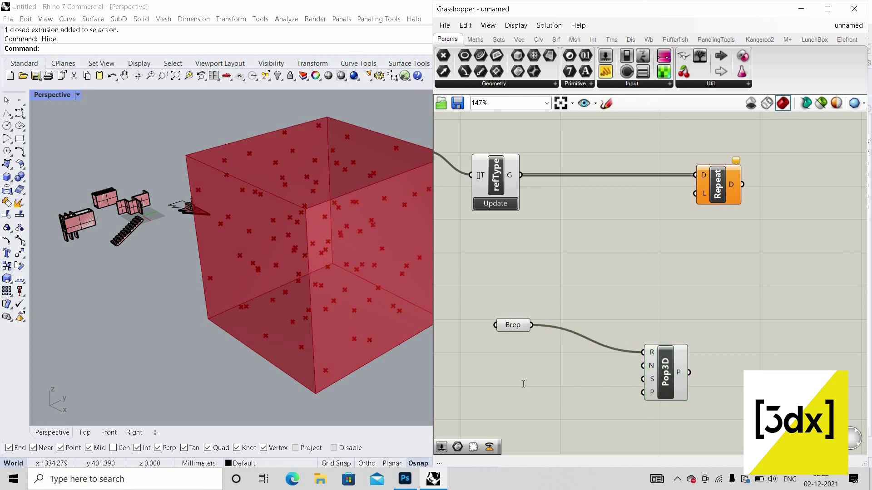
{"action": "double_click", "coordinate": [524, 384]}
{"action": "type", "text": "number slider"}
{"action": "key", "text": "Return"}
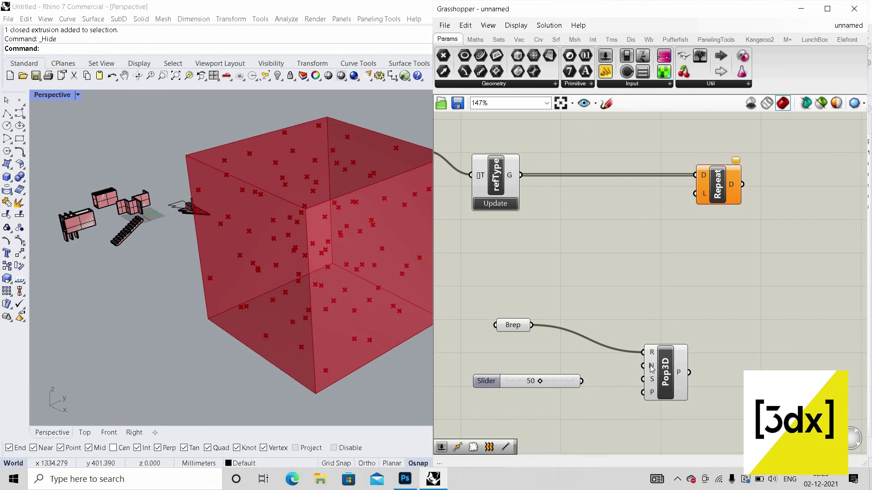
{"action": "left_click_drag", "start_coordinate": [652, 366], "coordinate": [581, 381]}
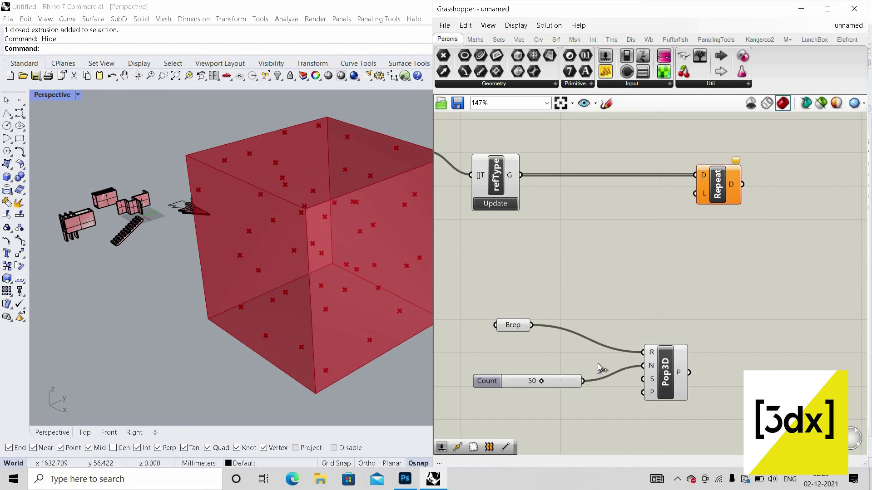
Connect the Count slider to the length input of Repeat Data and shift that component up and away from Reference by Type.
{"action": "left_click_drag", "start_coordinate": [695, 193], "coordinate": [583, 381]}
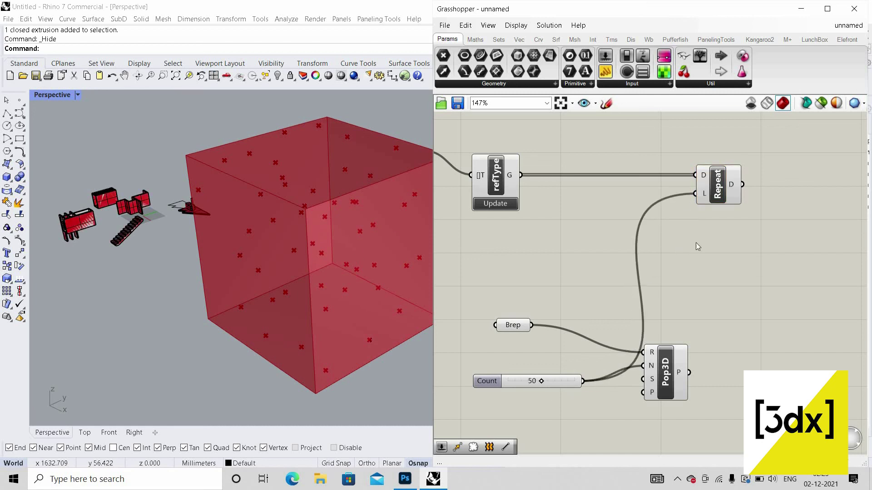
{"action": "scroll", "coordinate": [579, 313], "scroll_direction": "down", "scroll_amount": 2}
{"action": "scroll", "coordinate": [684, 195], "scroll_direction": "up", "scroll_amount": 1}
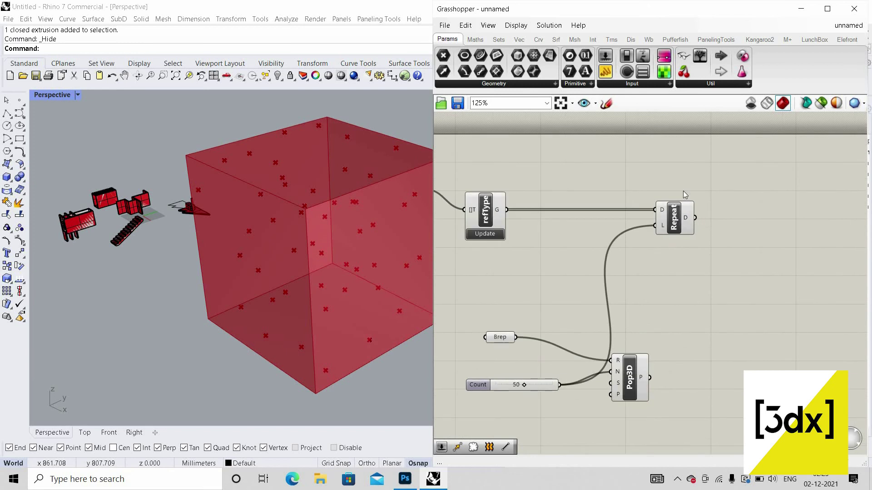
{"action": "left_click_drag", "start_coordinate": [677, 208], "coordinate": [746, 182]}
{"action": "key", "text": "ctrl+z"}
Add a second Repeat Data component below the first one.
{"action": "double_click", "coordinate": [650, 260]}
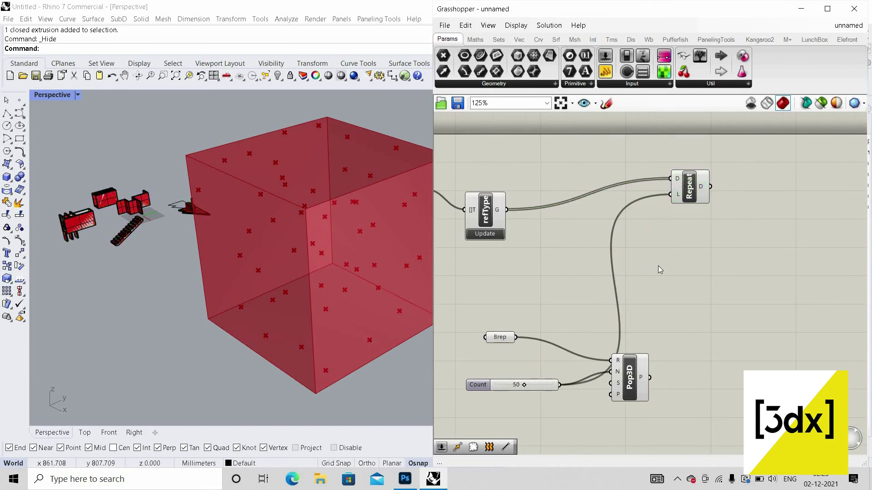
{"action": "type", "text": "rep"}
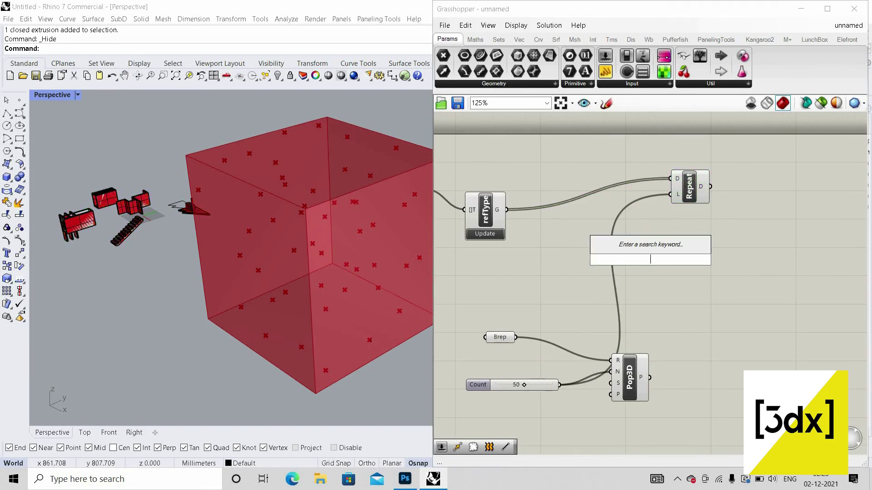
{"action": "type", "text": "eat"}
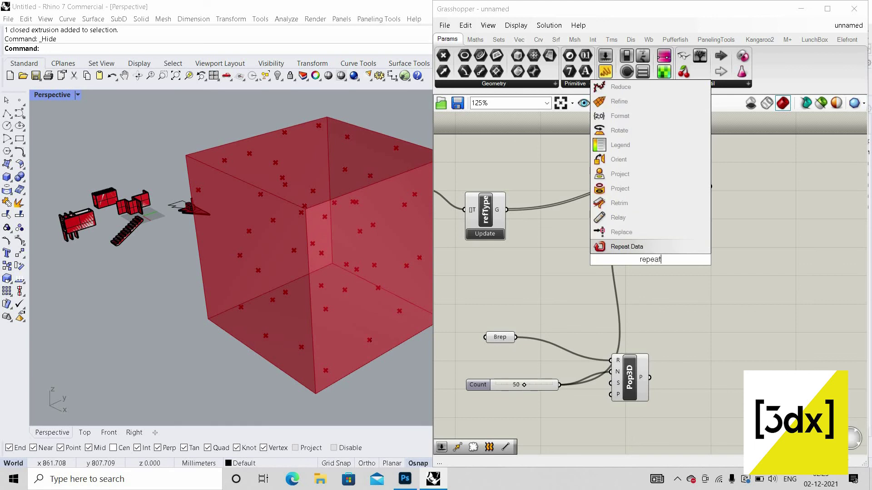
{"action": "key", "text": "Return"}
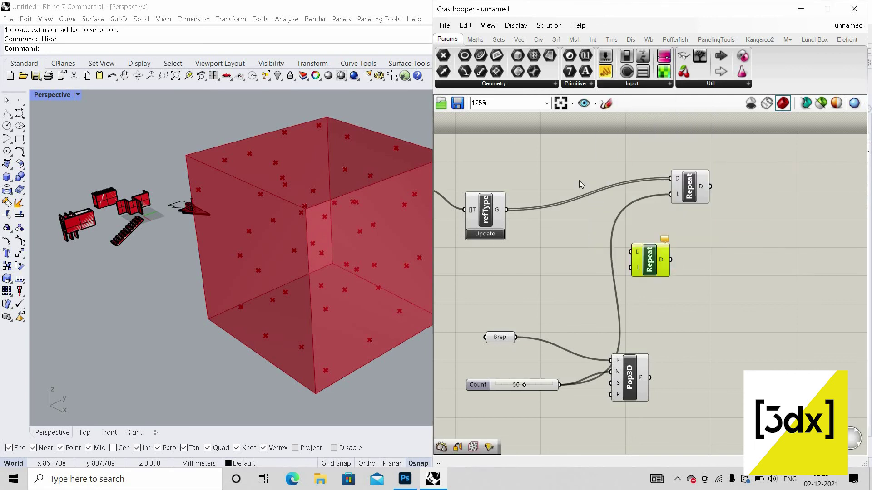
Add a Deconstruct Block component and feed its block input from the Reference by Type geometry output.
{"action": "double_click", "coordinate": [580, 181]}
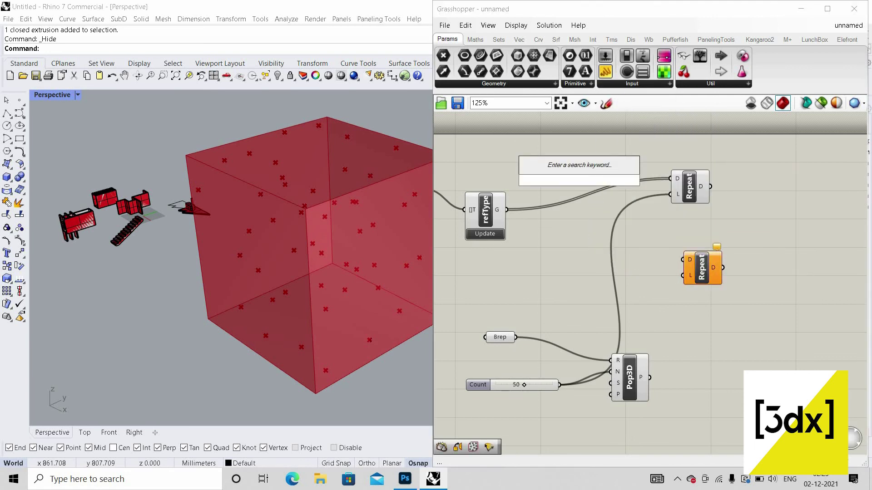
{"action": "type", "text": "dec"}
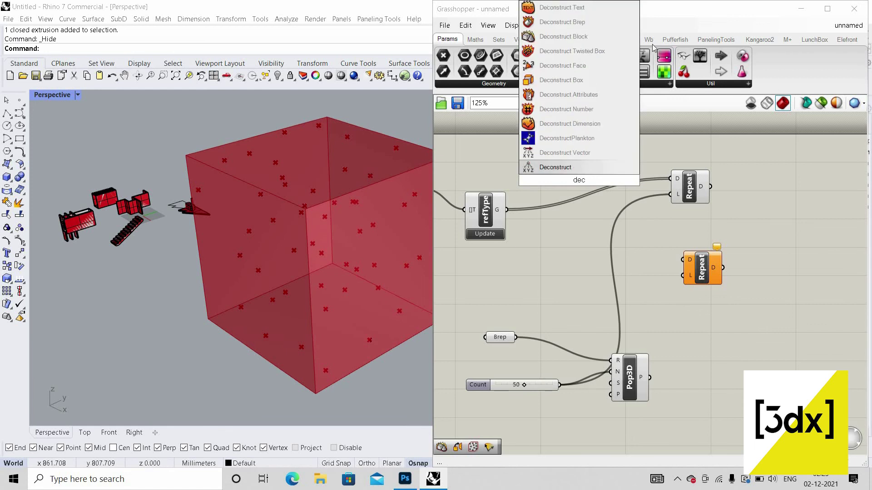
{"action": "left_click", "coordinate": [573, 37]}
{"action": "scroll", "coordinate": [482, 223], "scroll_direction": "up", "scroll_amount": 2}
{"action": "left_click_drag", "start_coordinate": [484, 221], "coordinate": [558, 180]}
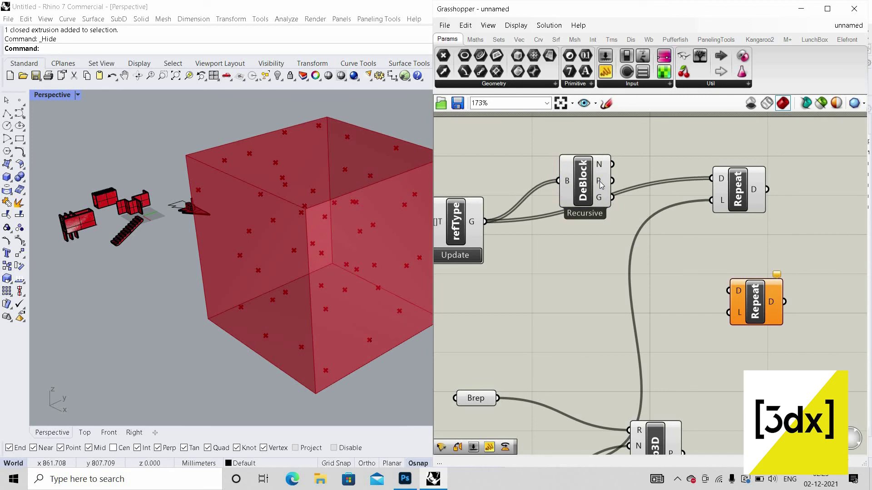
Flatten the plane output of Deconstruct Block and connect it to the data input of the second Repeat Data.
{"action": "right_click", "coordinate": [600, 181]}
{"action": "left_click", "coordinate": [628, 223]}
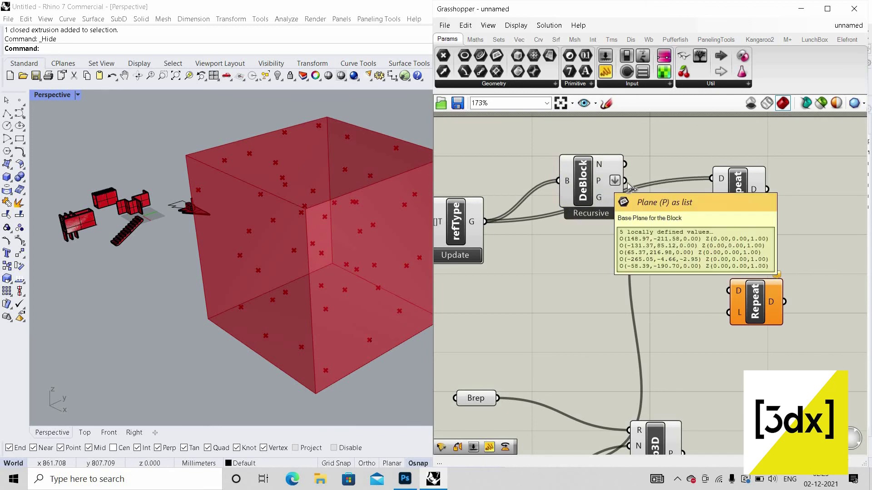
{"action": "left_click_drag", "start_coordinate": [709, 290], "coordinate": [796, 309]}
{"action": "scroll", "coordinate": [732, 269], "scroll_direction": "down", "scroll_amount": 3}
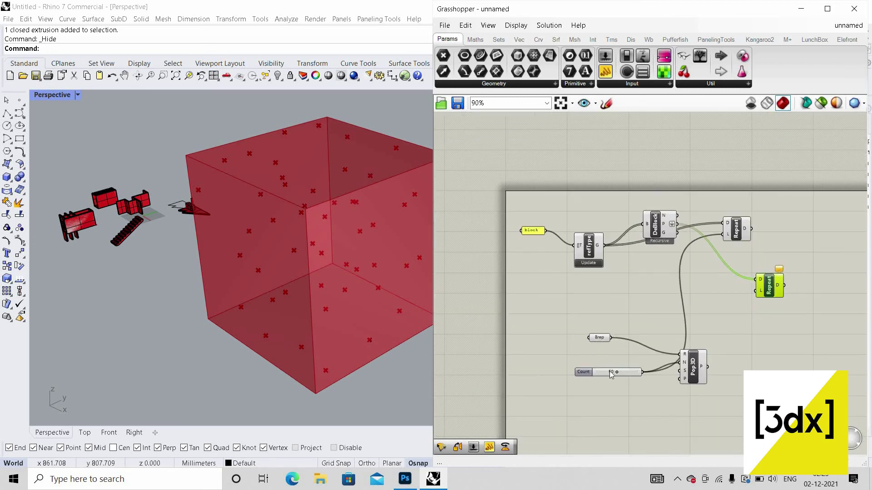
Connect the Count slider to the length input of the second Repeat Data and place that component under the first one.
{"action": "scroll", "coordinate": [786, 321], "scroll_direction": "up", "scroll_amount": 3}
{"action": "left_click", "coordinate": [601, 292]}
{"action": "right_click_drag", "start_coordinate": [546, 360], "coordinate": [582, 315]}
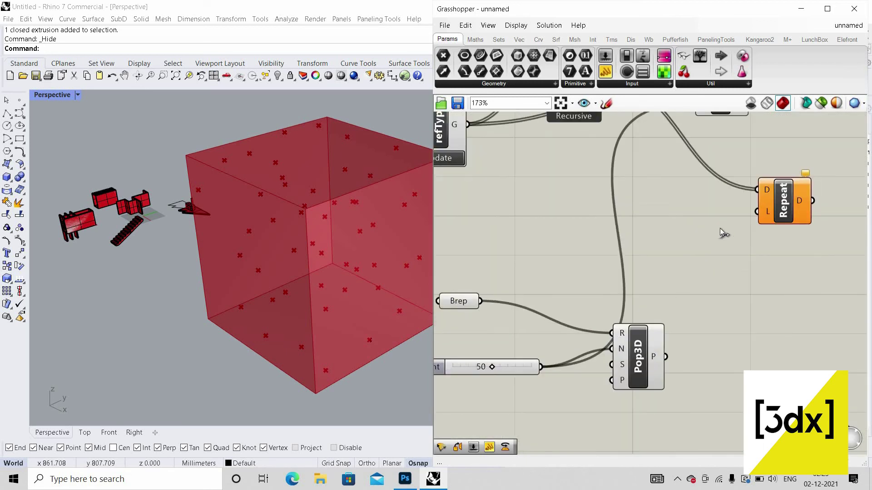
{"action": "left_click_drag", "start_coordinate": [541, 367], "coordinate": [756, 211]}
{"action": "scroll", "coordinate": [644, 228], "scroll_direction": "down", "scroll_amount": 3}
{"action": "scroll", "coordinate": [680, 229], "scroll_direction": "up", "scroll_amount": 2}
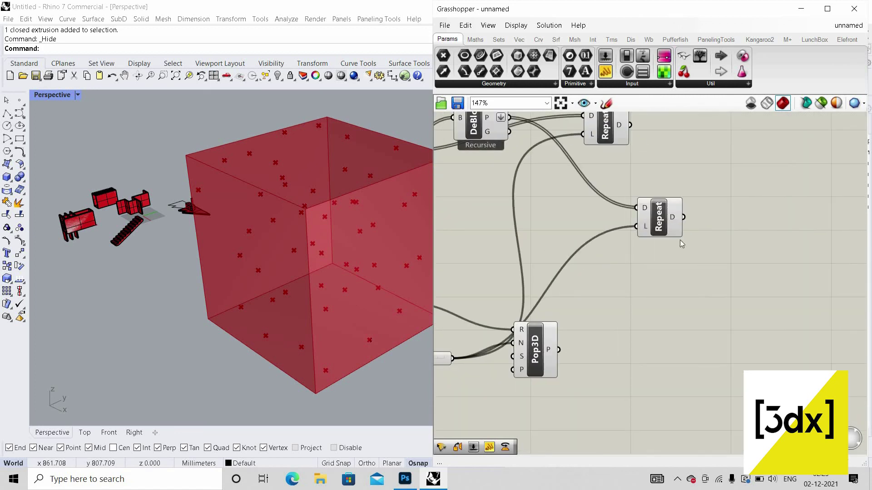
{"action": "left_click_drag", "start_coordinate": [665, 223], "coordinate": [606, 234]}
{"action": "scroll", "coordinate": [680, 217], "scroll_direction": "down", "scroll_amount": 2}
Add an Orient component beyond the two Repeat Data components.
{"action": "double_click", "coordinate": [678, 217]}
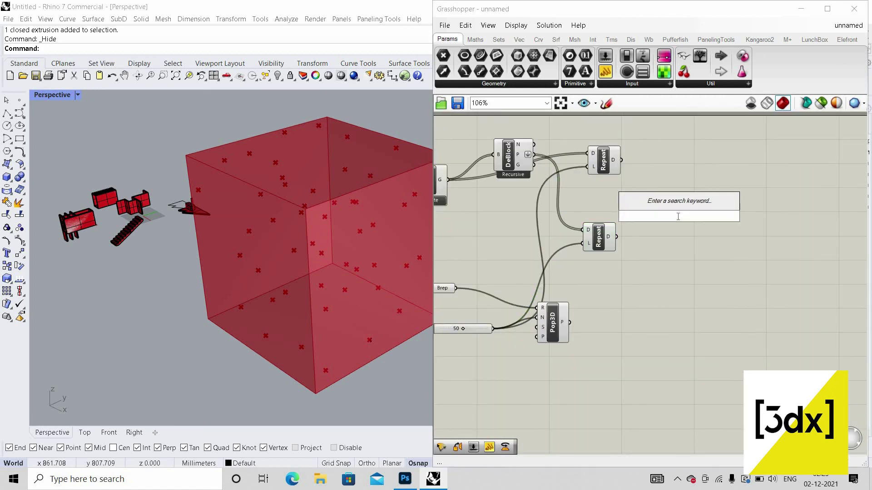
{"action": "type", "text": "orie"}
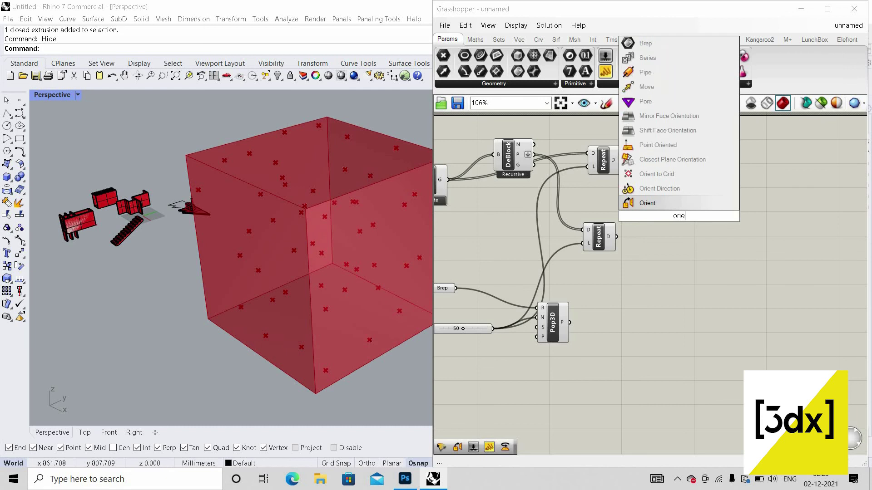
{"action": "type", "text": "nt"}
{"action": "key", "text": "Return"}
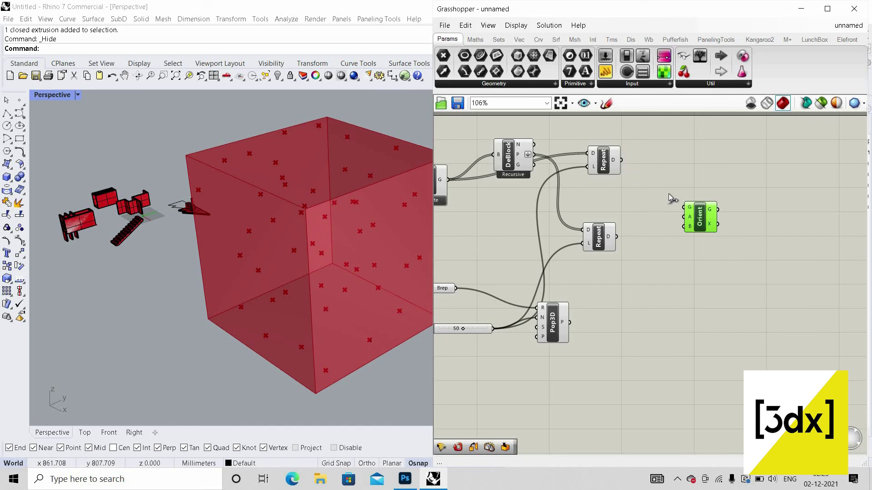
Wire Orient with the repeated blocks as geometry, the repeated planes as source, and the Populate 3D points as target.
{"action": "left_click_drag", "start_coordinate": [668, 193], "coordinate": [684, 207]}
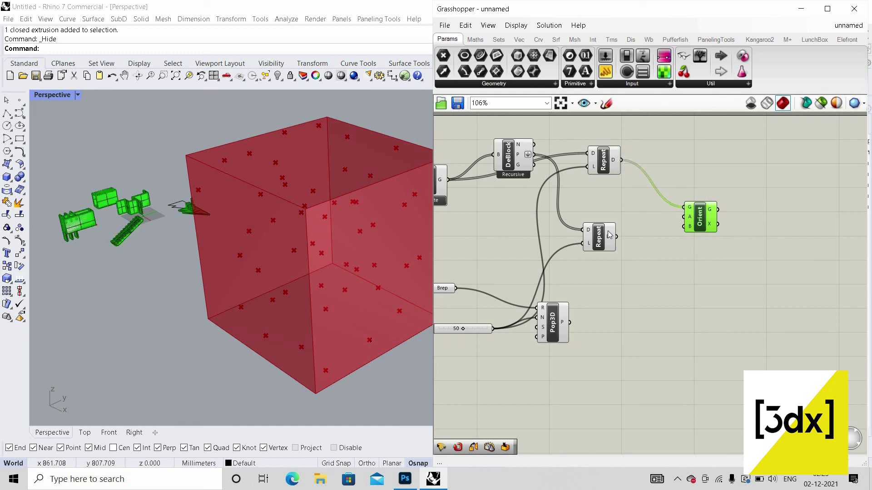
{"action": "left_click_drag", "start_coordinate": [613, 237], "coordinate": [685, 224]}
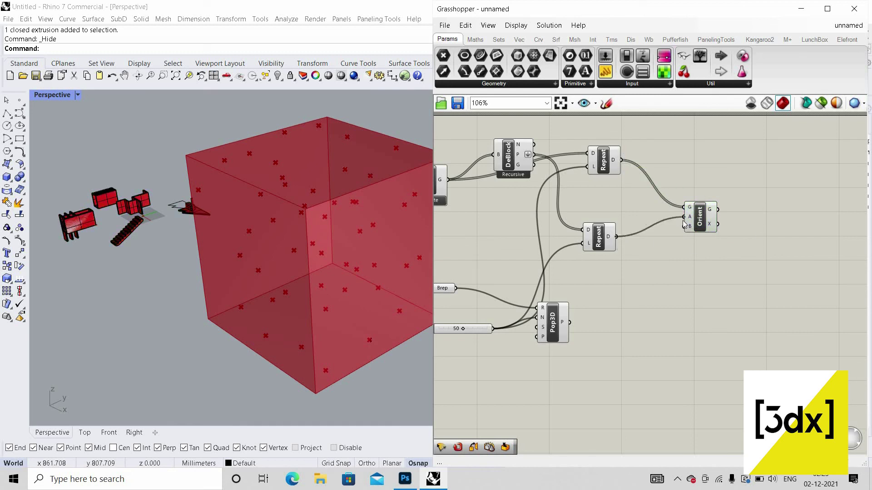
{"action": "left_click_drag", "start_coordinate": [570, 323], "coordinate": [685, 226]}
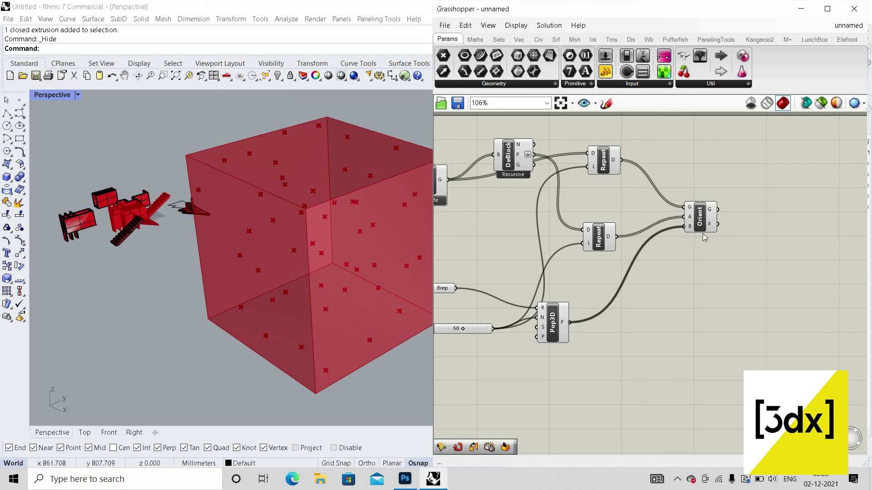
{"action": "scroll", "coordinate": [353, 220], "scroll_direction": "down", "scroll_amount": 7}
{"action": "scroll", "coordinate": [318, 214], "scroll_direction": "up", "scroll_amount": 5}
{"action": "right_click_drag", "start_coordinate": [309, 209], "coordinate": [284, 230]}
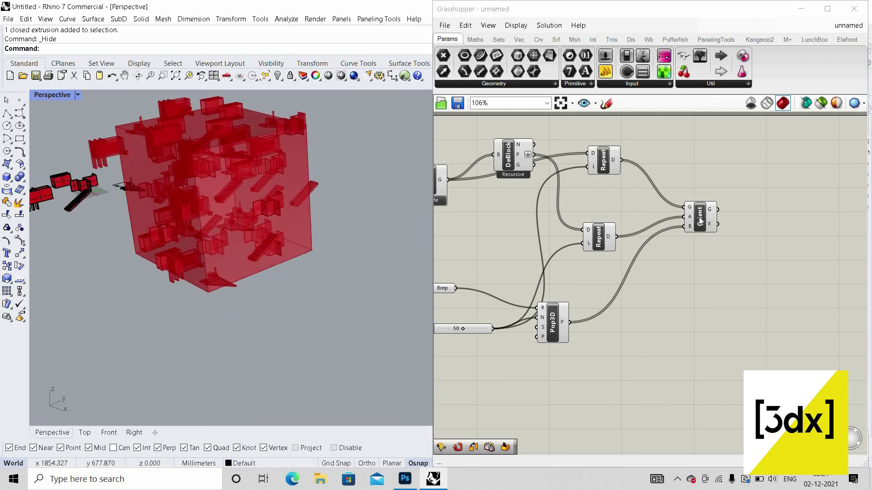
Move the Orient component further from the Repeat Data components and view the distributed blocks in the Perspective viewport.
{"action": "left_click_drag", "start_coordinate": [700, 217], "coordinate": [758, 215]}
{"action": "left_click", "coordinate": [736, 239]}
{"action": "scroll", "coordinate": [729, 231], "scroll_direction": "down", "scroll_amount": 3}
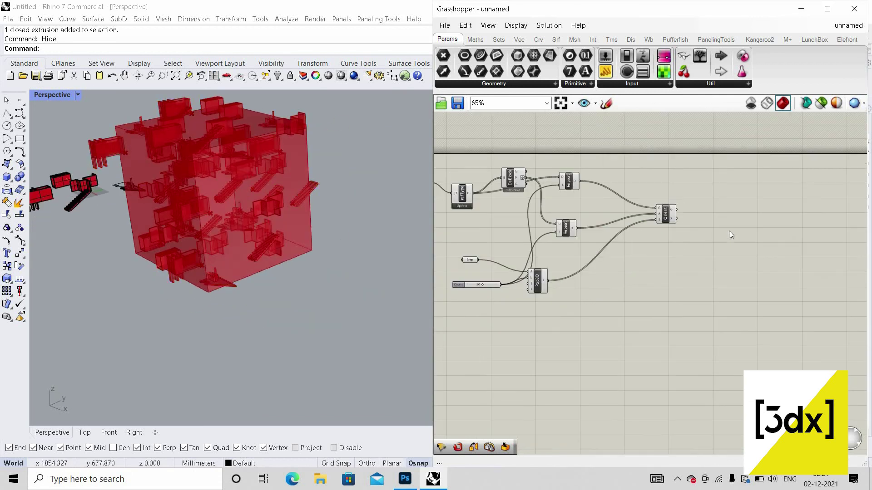
{"action": "scroll", "coordinate": [729, 231], "scroll_direction": "up", "scroll_amount": 3}
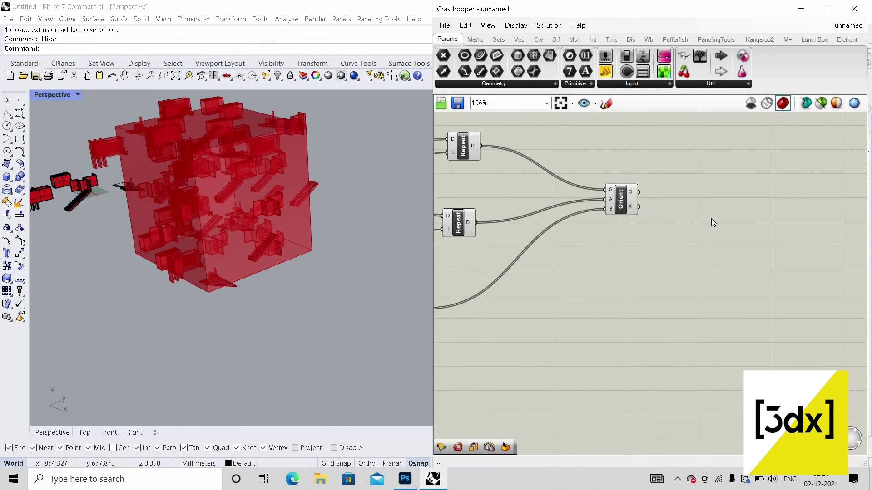
{"action": "right_click_drag", "start_coordinate": [254, 205], "coordinate": [230, 181]}
{"action": "right_click_drag", "start_coordinate": [298, 187], "coordinate": [195, 213]}
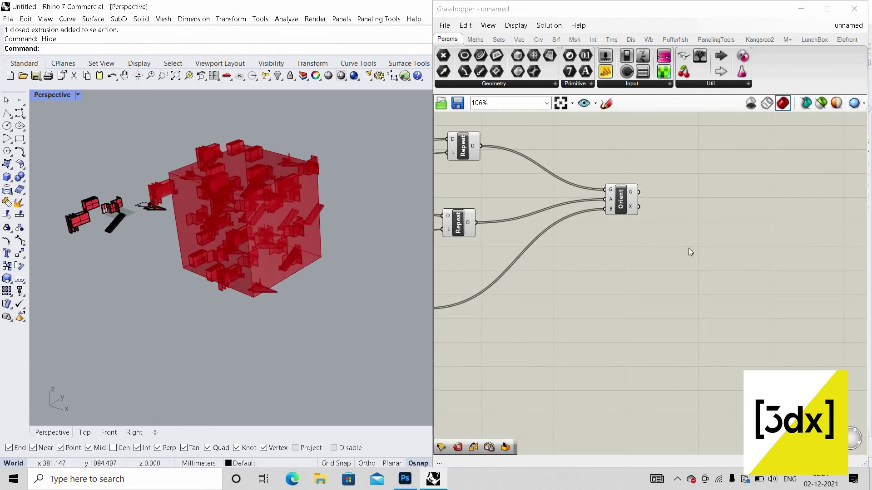
Add the Rotate component that rotates objects in a plane and connect the Orient geometry output to its geometry input.
{"action": "double_click", "coordinate": [777, 212]}
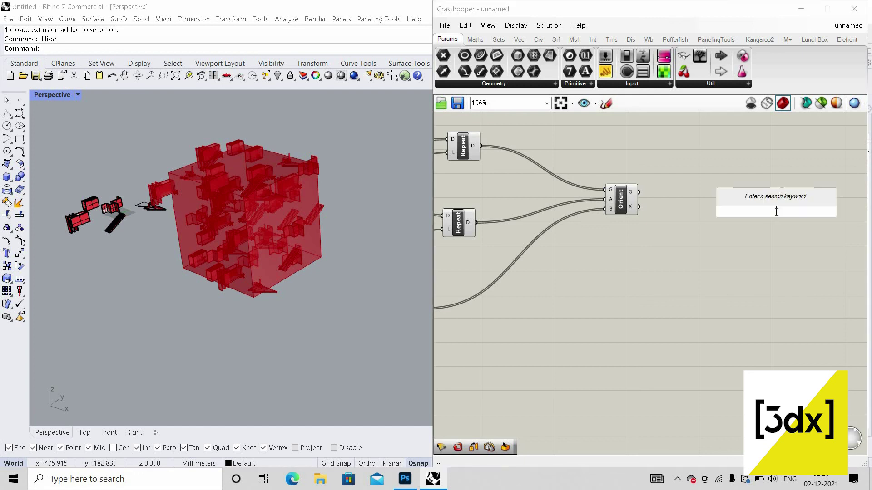
{"action": "type", "text": "rotate"}
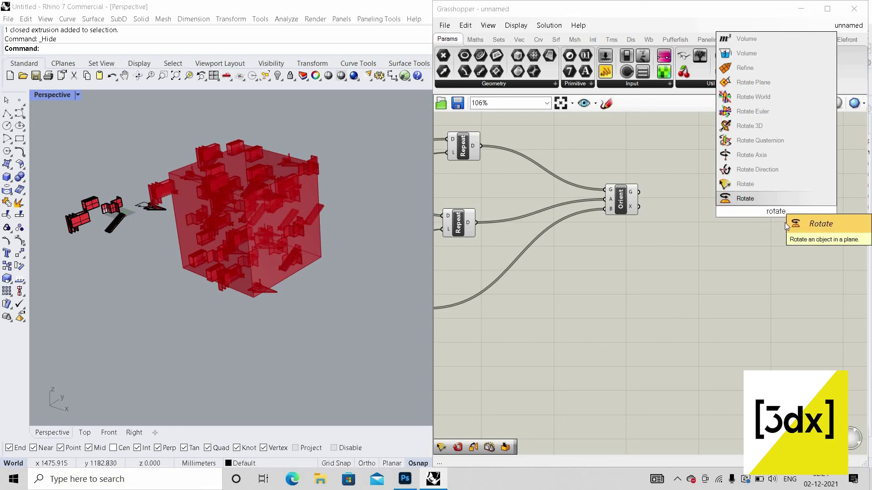
{"action": "key", "text": "Return"}
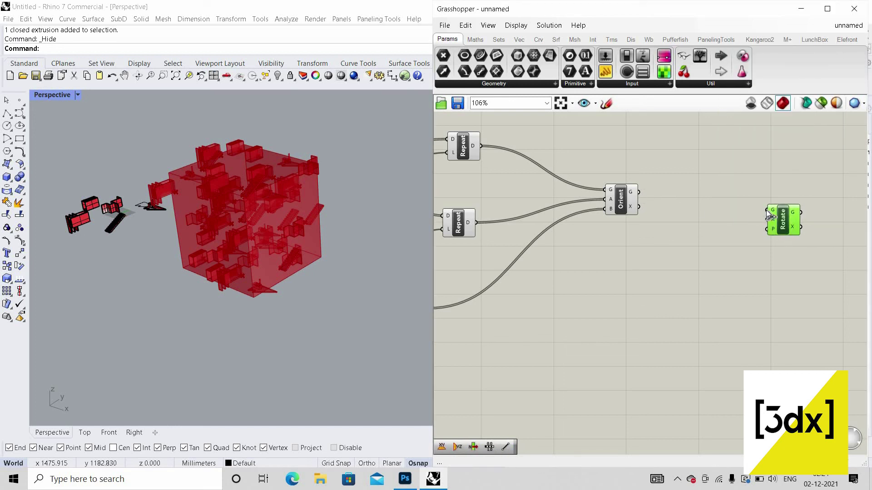
{"action": "left_click_drag", "start_coordinate": [638, 192], "coordinate": [775, 222]}
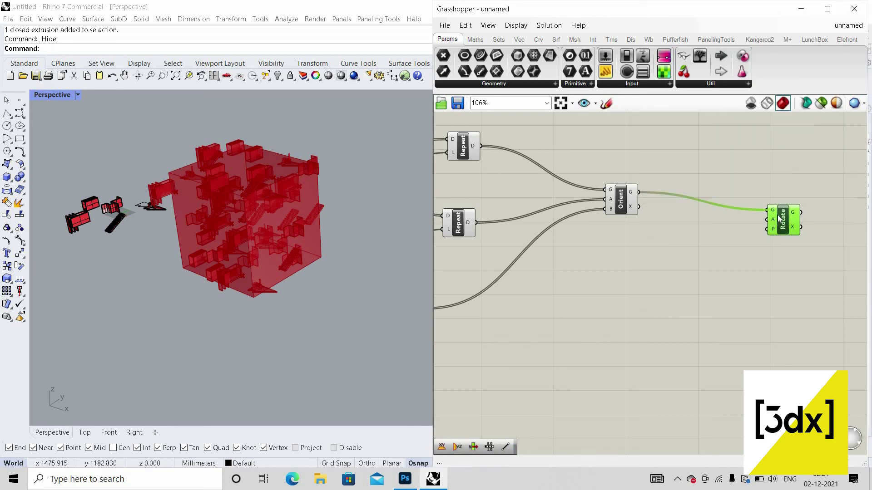
Set the angle input of the Rotate component to degrees.
{"action": "scroll", "coordinate": [769, 220], "scroll_direction": "up", "scroll_amount": 1}
{"action": "left_click", "coordinate": [764, 222]}
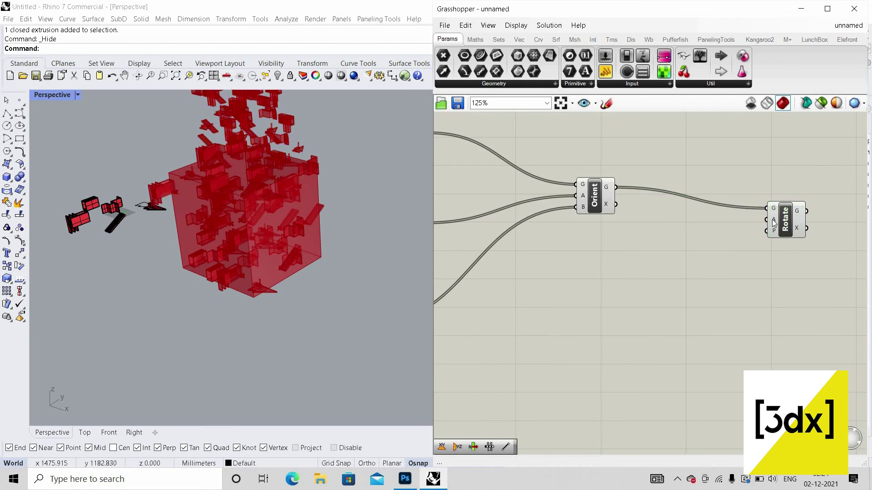
{"action": "right_click", "coordinate": [773, 220]}
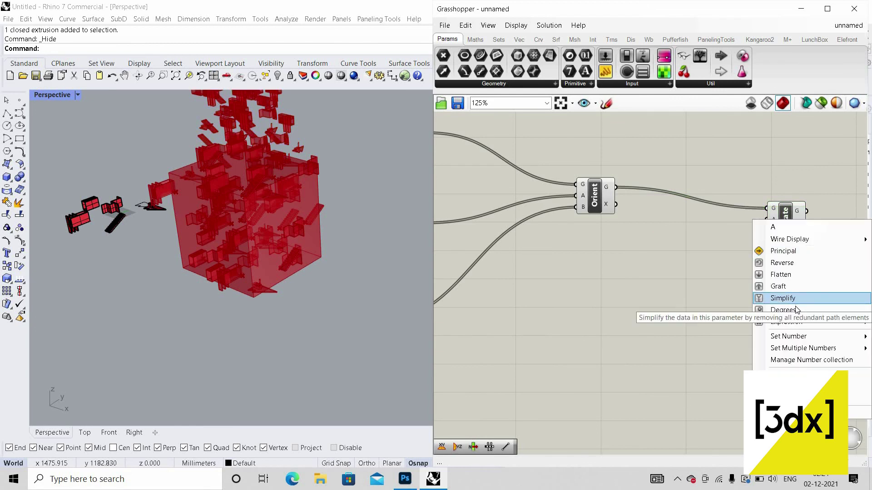
{"action": "left_click", "coordinate": [792, 310]}
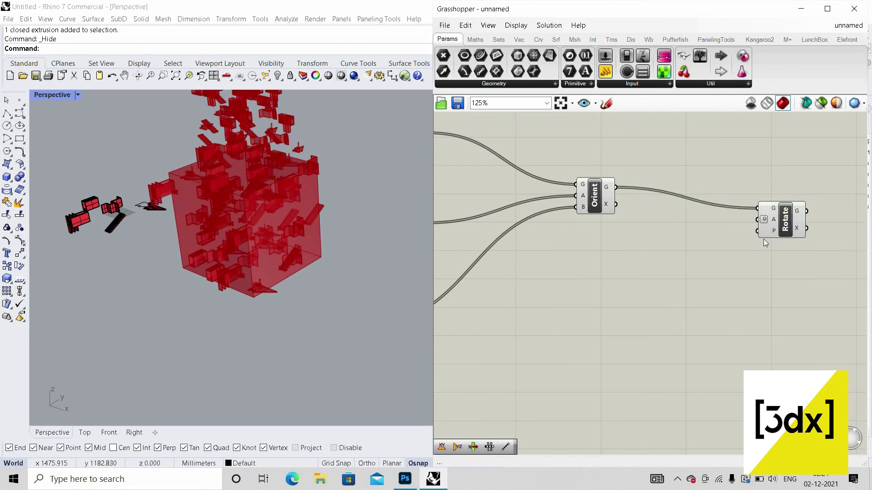
Add an XY Plane component, feed it the Populate 3D points as origin, and connect its plane to the Rotate plane input.
{"action": "scroll", "coordinate": [720, 249], "scroll_direction": "down", "scroll_amount": 3}
{"action": "double_click", "coordinate": [722, 243]}
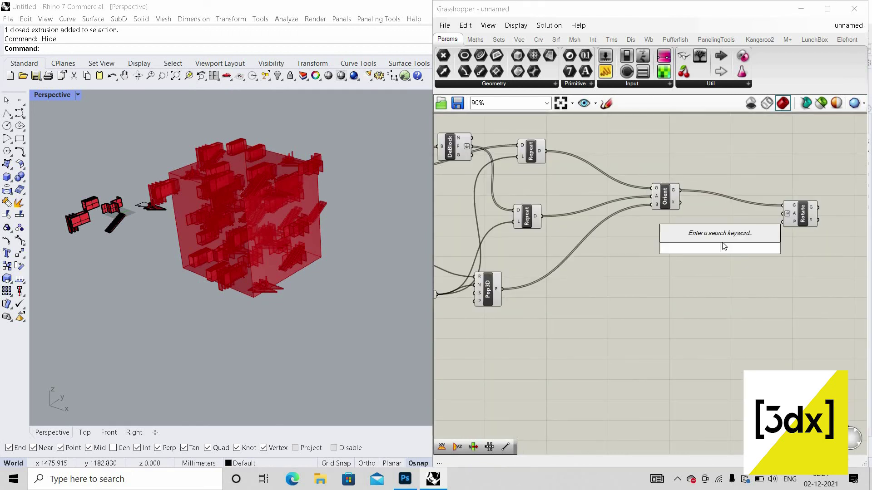
{"action": "type", "text": "xy"}
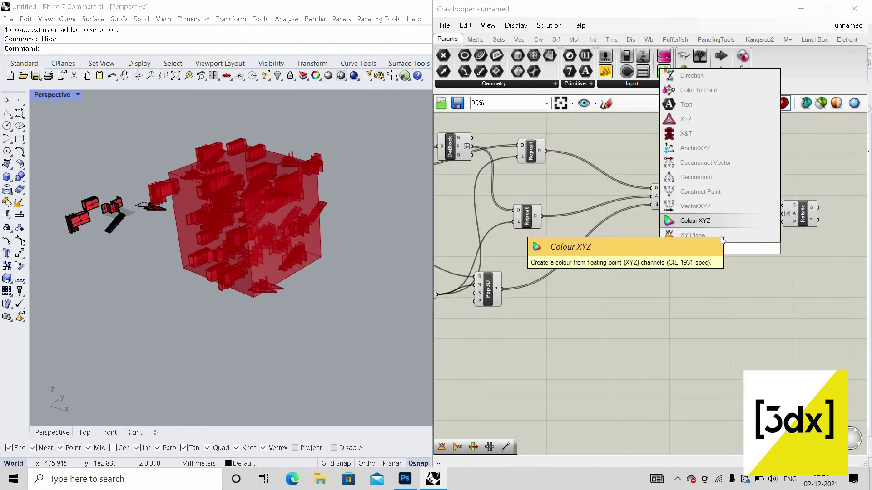
{"action": "key", "text": "Return"}
{"action": "left_click_drag", "start_coordinate": [797, 223], "coordinate": [503, 289]}
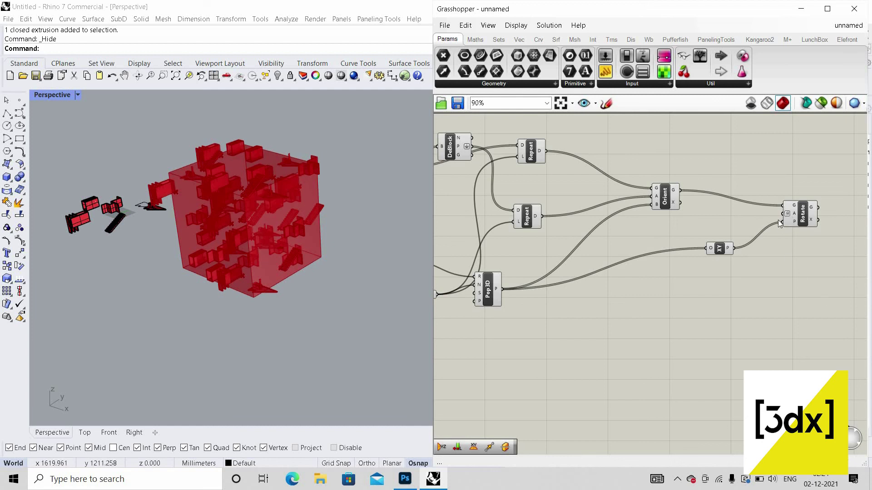
Move the Rotate component slightly higher on the canvas.
{"action": "scroll", "coordinate": [778, 219], "scroll_direction": "up", "scroll_amount": 2}
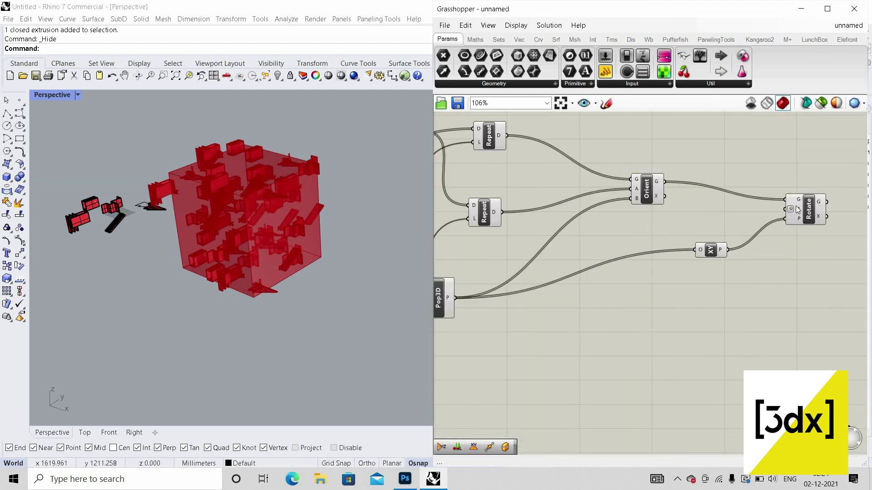
{"action": "right_click_drag", "start_coordinate": [796, 207], "coordinate": [814, 190]}
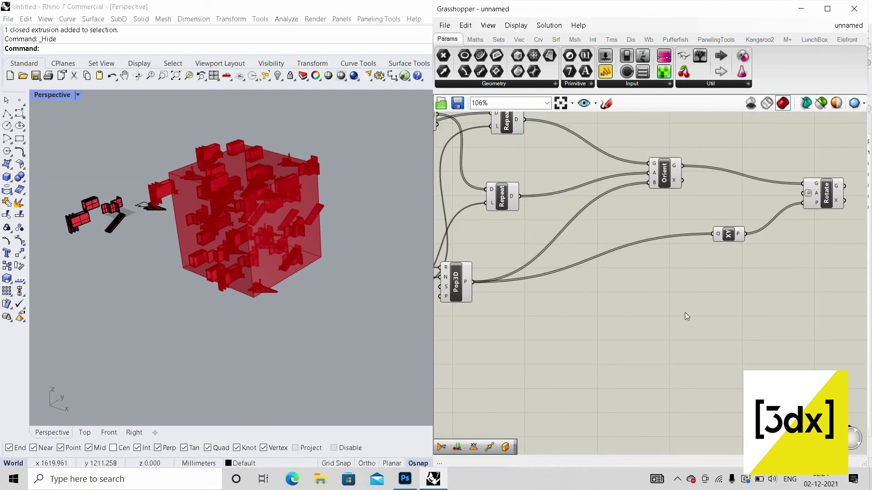
{"action": "double_click", "coordinate": [693, 295]}
{"action": "left_click", "coordinate": [706, 304]}
{"action": "mouse_move", "coordinate": [820, 194]}
{"action": "left_mouse_down"}
{"action": "mouse_move", "coordinate": [815, 218]}
{"action": "mouse_move", "coordinate": [815, 178]}
{"action": "left_mouse_up"}
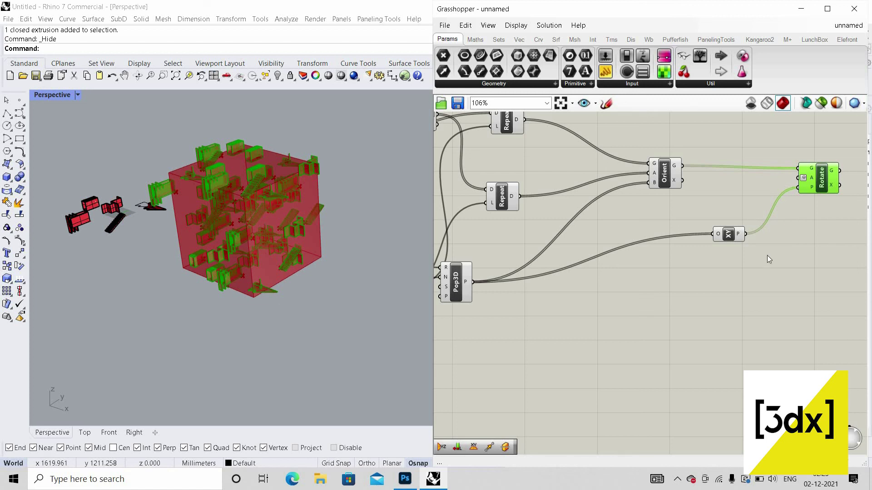
Add a Random component and place it in the free area below the XY Plane component.
{"action": "double_click", "coordinate": [654, 309]}
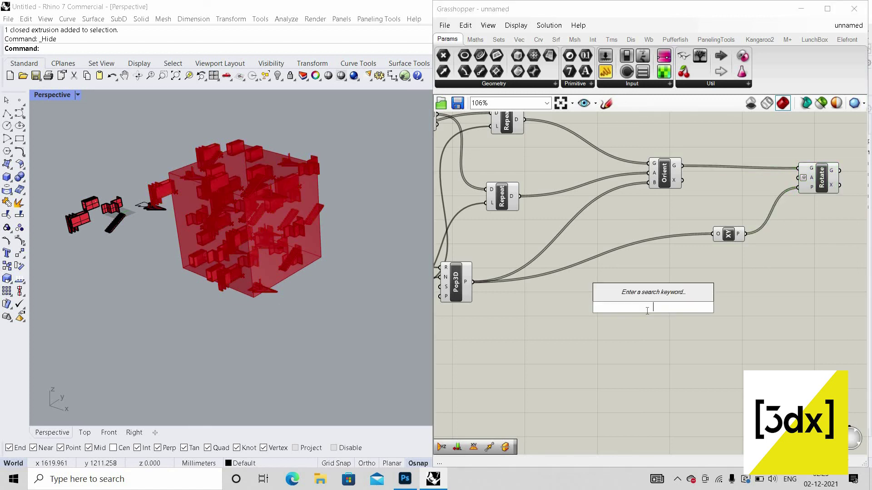
{"action": "type", "text": "rand"}
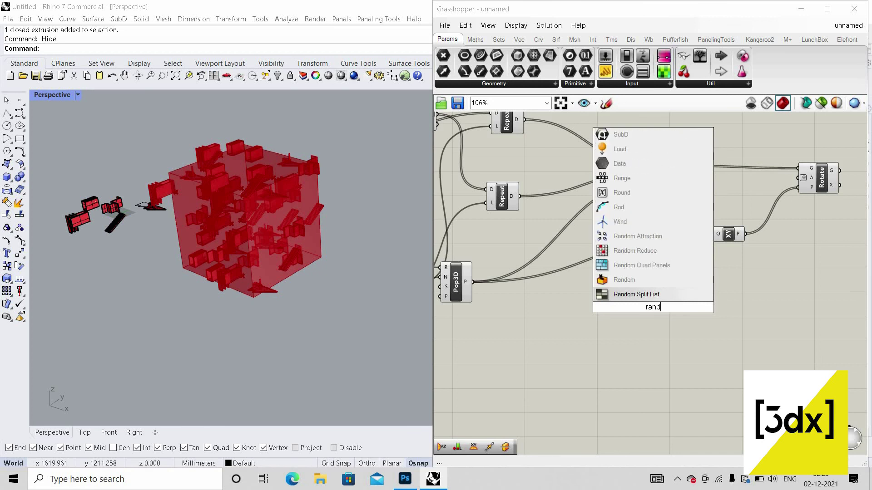
{"action": "type", "text": "om"}
{"action": "key", "text": "Return"}
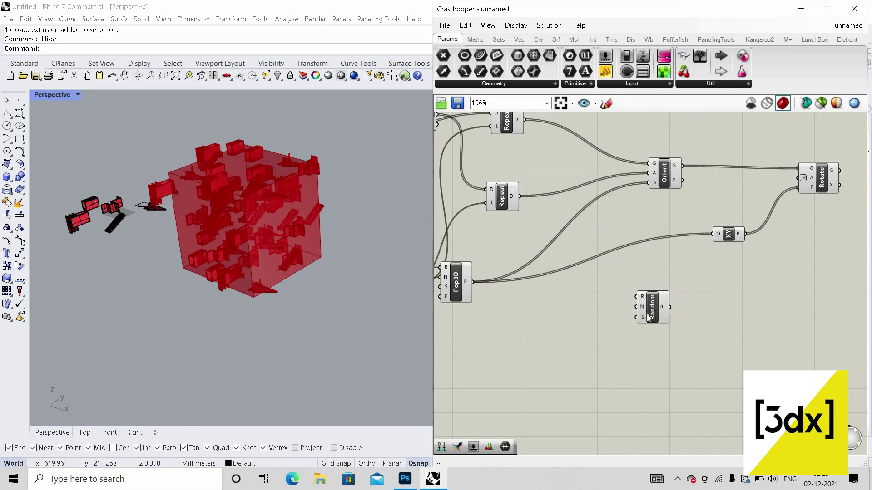
{"action": "left_click_drag", "start_coordinate": [650, 312], "coordinate": [655, 350]}
{"action": "scroll", "coordinate": [586, 345], "scroll_direction": "up", "scroll_amount": 2}
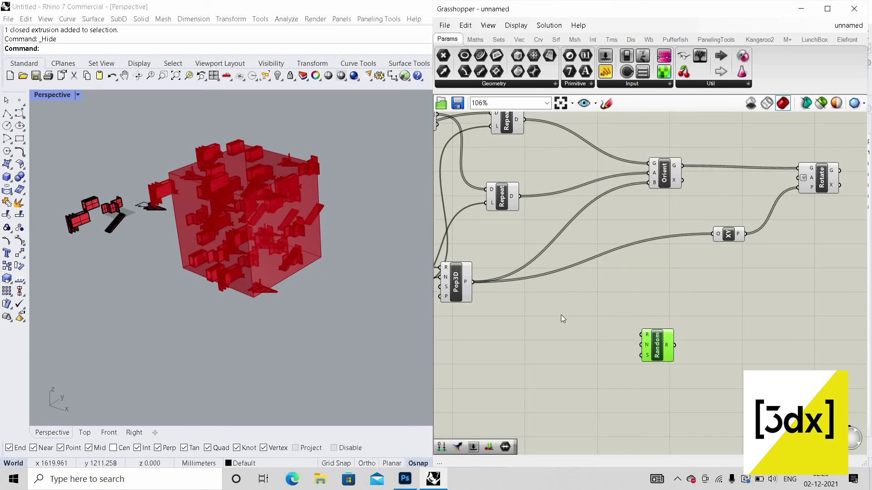
Add a List Length component between Populate 3D and the Random component.
{"action": "double_click", "coordinate": [561, 315]}
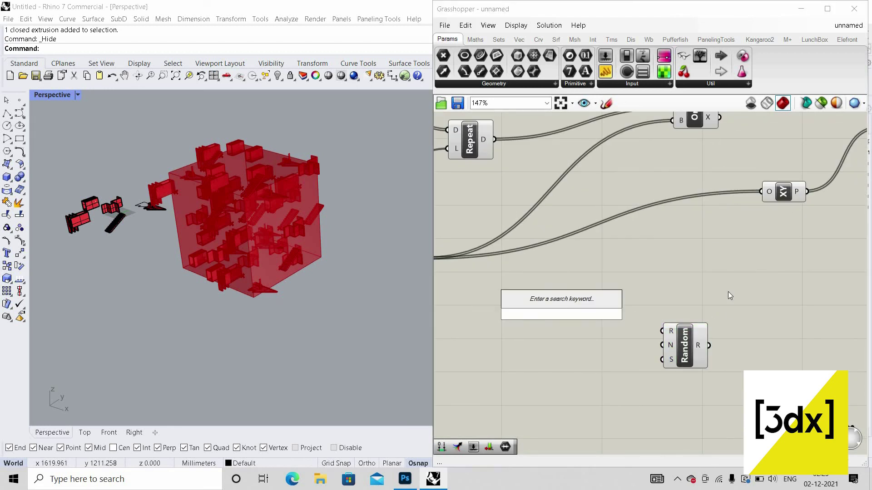
{"action": "type", "text": "list"}
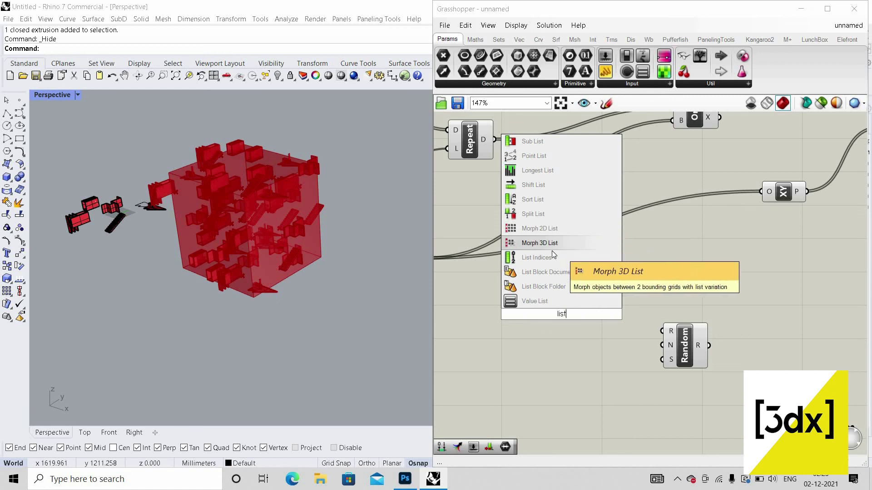
{"action": "type", "text": " le"}
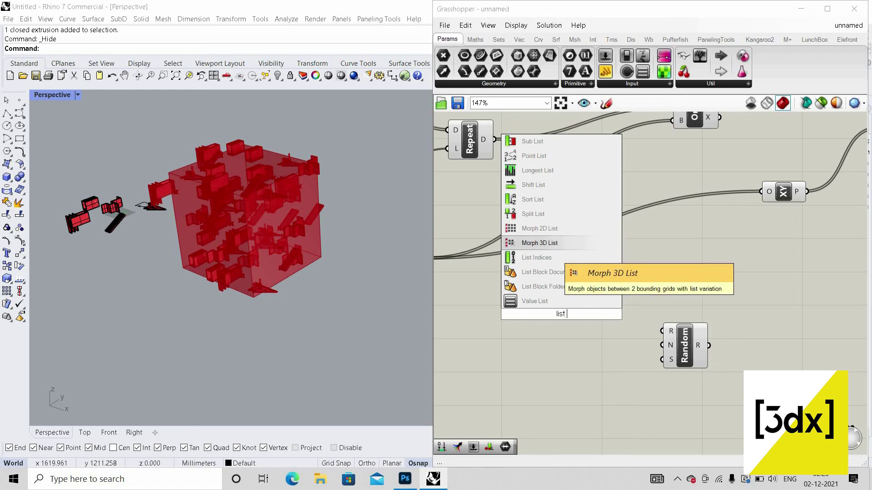
{"action": "type", "text": "n"}
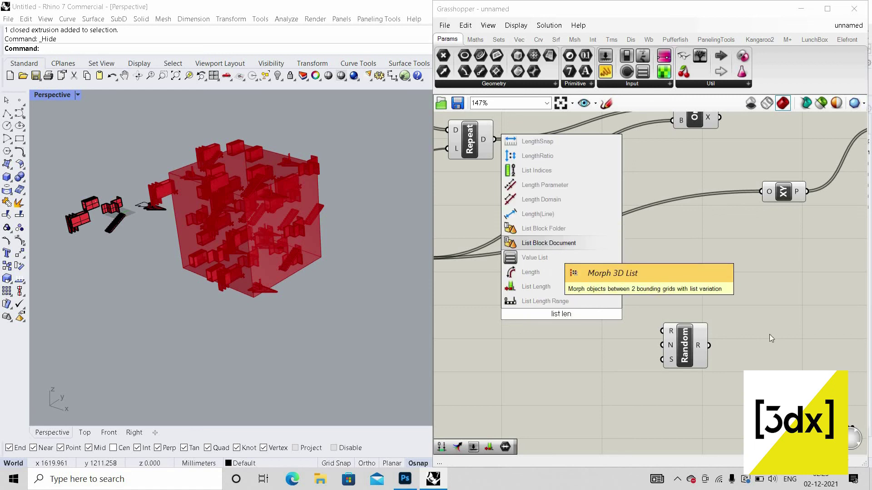
{"action": "key", "text": "Down"}
{"action": "key", "text": "Down"}
{"action": "key", "text": "Down"}
{"action": "key", "text": "Return"}
Wire the Populate 3D points into List Length and its length output into the number input of Random.
{"action": "scroll", "coordinate": [827, 365], "scroll_direction": "down", "scroll_amount": 3}
{"action": "scroll", "coordinate": [756, 352], "scroll_direction": "up", "scroll_amount": 2}
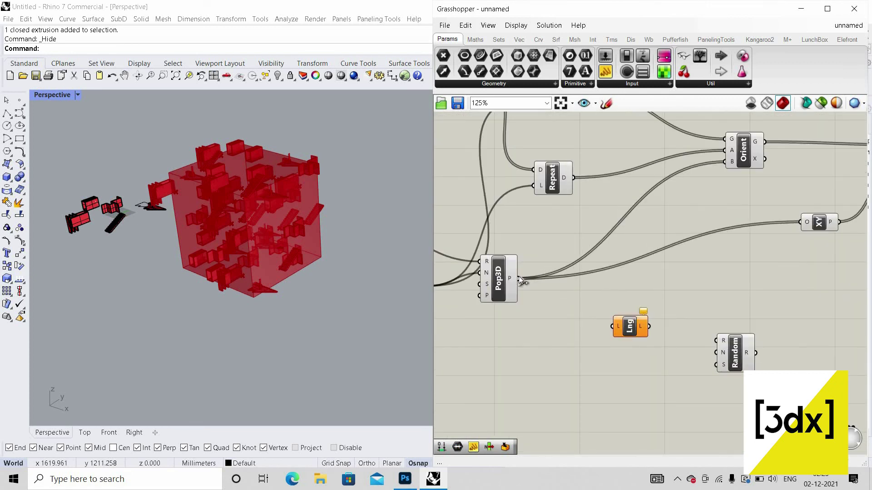
{"action": "left_click_drag", "start_coordinate": [519, 276], "coordinate": [652, 326]}
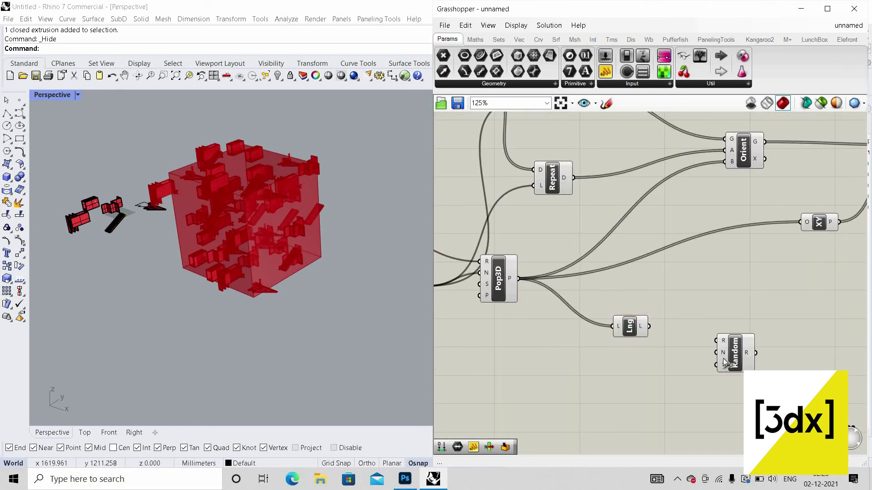
{"action": "left_click_drag", "start_coordinate": [723, 362], "coordinate": [649, 326]}
Add a Construct Domain component and connect its domain output to the range input of Random.
{"action": "right_click_drag", "start_coordinate": [643, 367], "coordinate": [676, 354]}
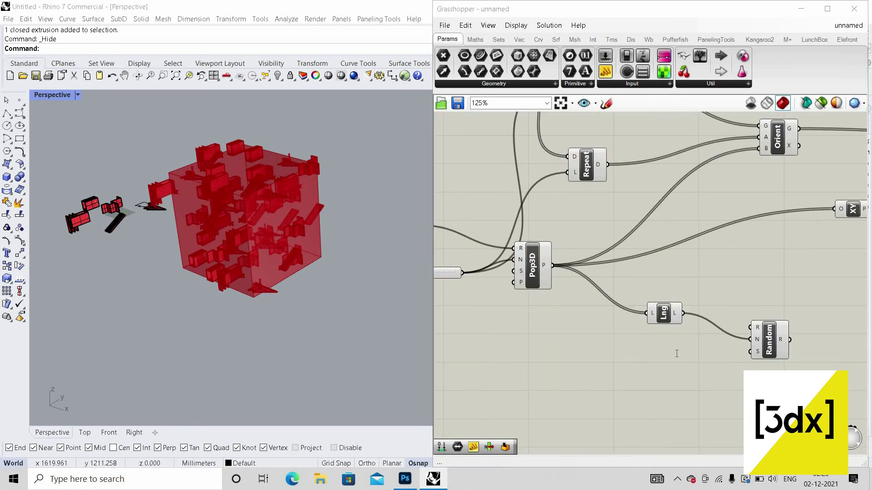
{"action": "double_click", "coordinate": [676, 354]}
{"action": "type", "text": "con"}
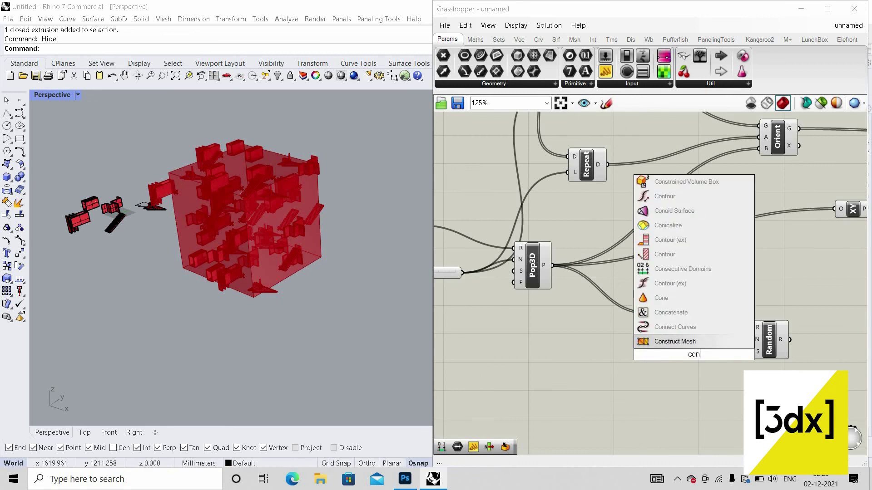
{"action": "type", "text": "str"}
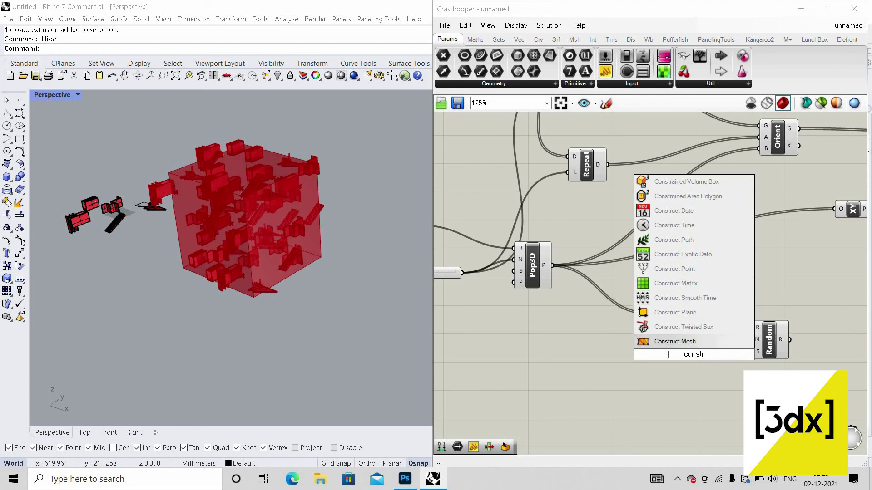
{"action": "key", "text": "BackSpace"}
{"action": "key", "text": "BackSpace"}
{"action": "key", "text": "BackSpace"}
{"action": "key", "text": "BackSpace"}
{"action": "key", "text": "BackSpace"}
{"action": "key", "text": "BackSpace"}
{"action": "type", "text": "do"}
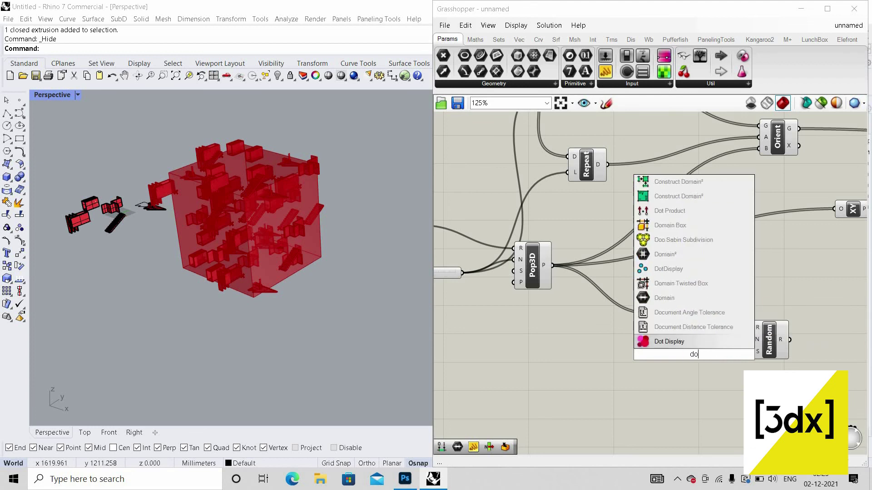
{"action": "type", "text": "main"}
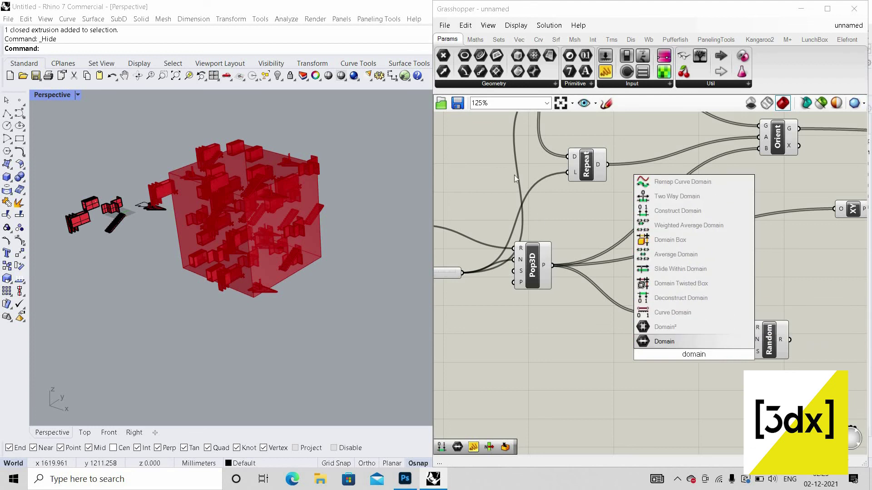
{"action": "left_click", "coordinate": [671, 210]}
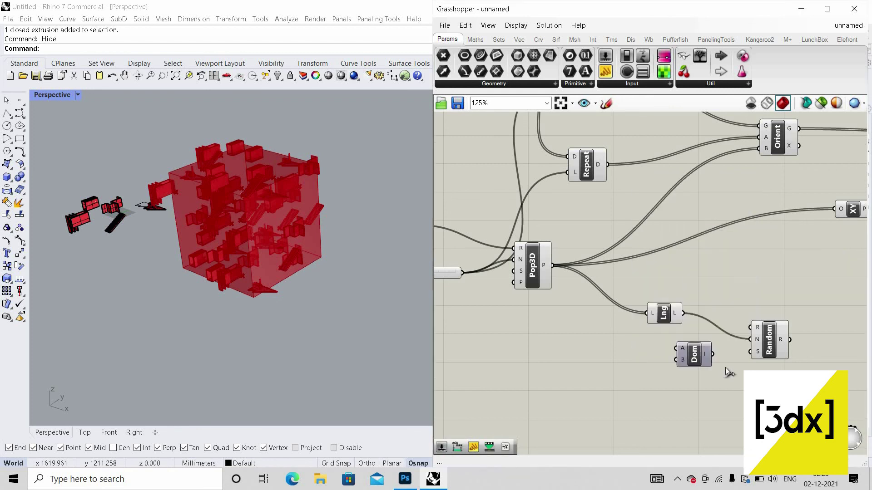
{"action": "scroll", "coordinate": [726, 367], "scroll_direction": "up", "scroll_amount": 2}
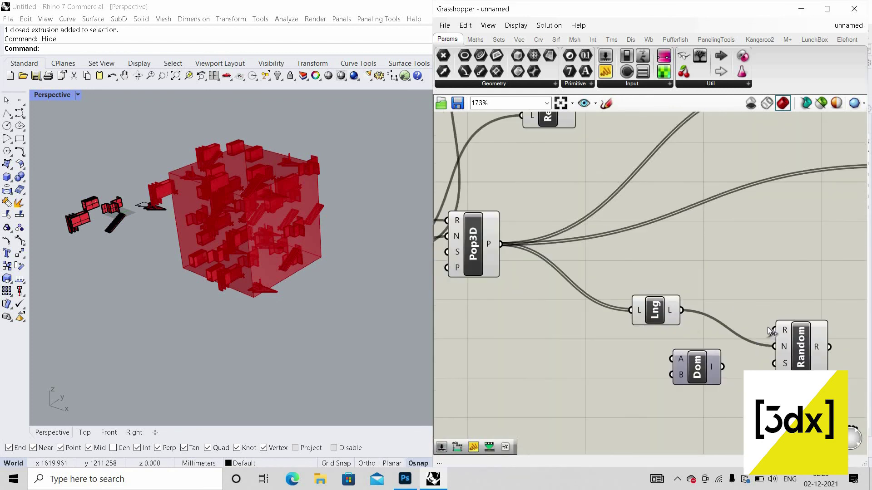
Add two number sliders beside Construct Domain with the values 0 and 360.
{"action": "double_click", "coordinate": [667, 336]}
{"action": "type", "text": "0"}
{"action": "key", "text": "Return"}
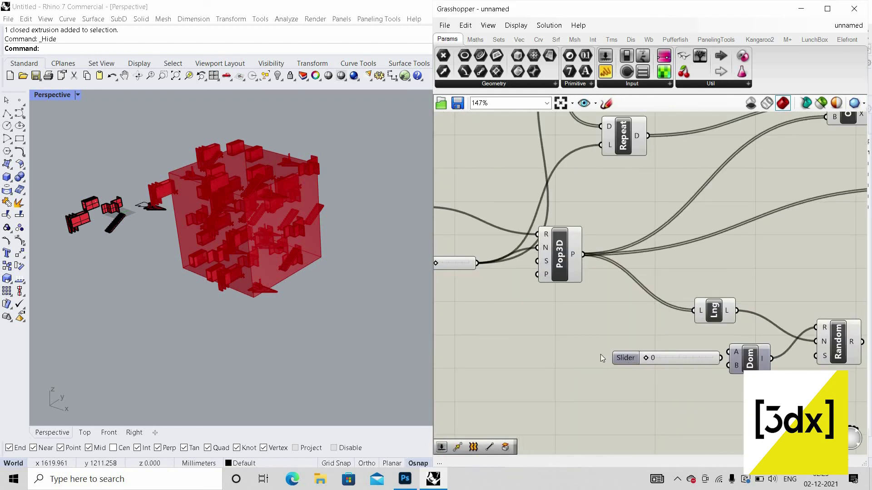
{"action": "left_click_drag", "start_coordinate": [626, 358], "coordinate": [591, 350]}
{"action": "double_click", "coordinate": [586, 388]}
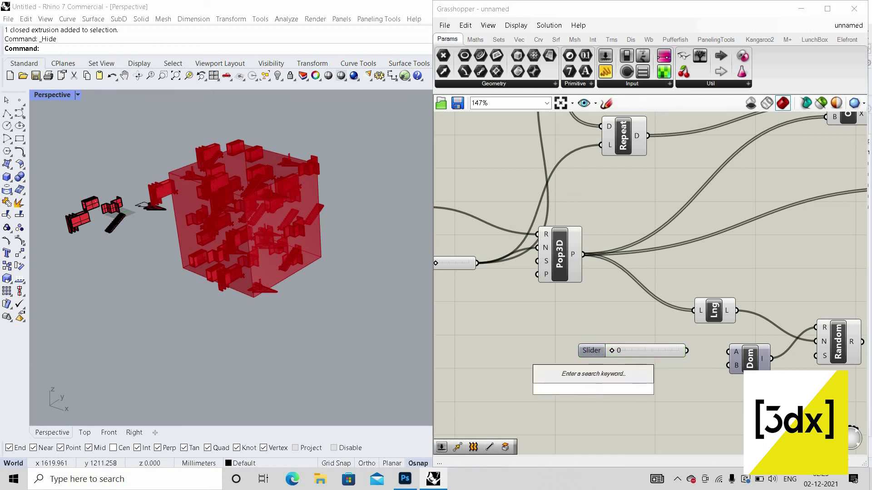
{"action": "type", "text": "360"}
{"action": "key", "text": "Return"}
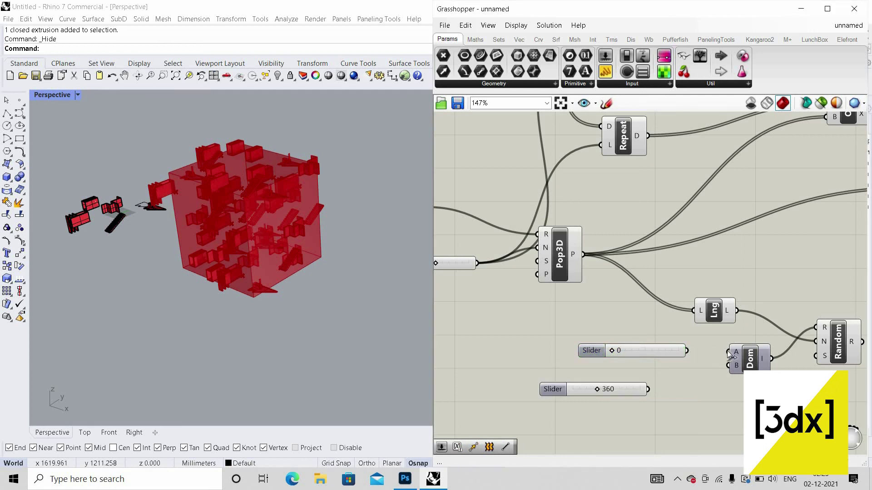
Connect the 0 slider as domain start and the 360 slider as domain end, and space the start slider away from Construct Domain.
{"action": "left_click_drag", "start_coordinate": [728, 353], "coordinate": [648, 389]}
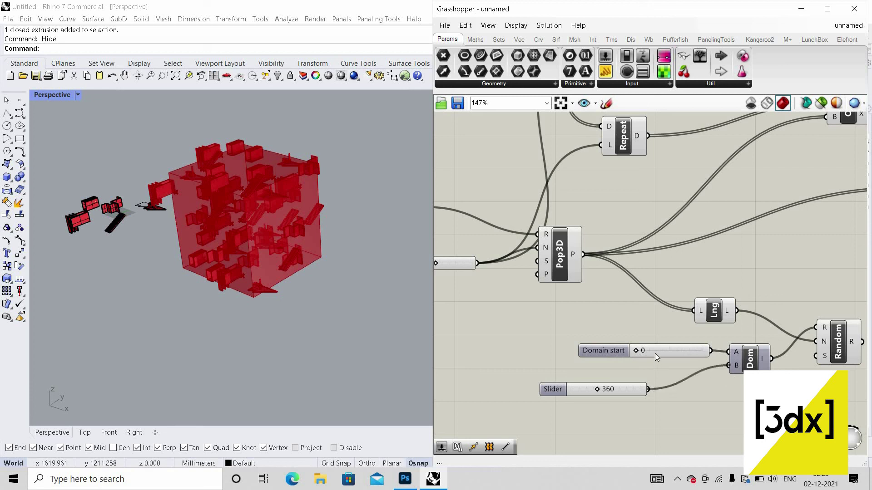
{"action": "left_click_drag", "start_coordinate": [598, 351], "coordinate": [555, 347]}
{"action": "scroll", "coordinate": [534, 371], "scroll_direction": "down", "scroll_amount": 1}
Add a Round To Factor component and connect the Random output to its x input.
{"action": "right_click_drag", "start_coordinate": [829, 355], "coordinate": [704, 359]}
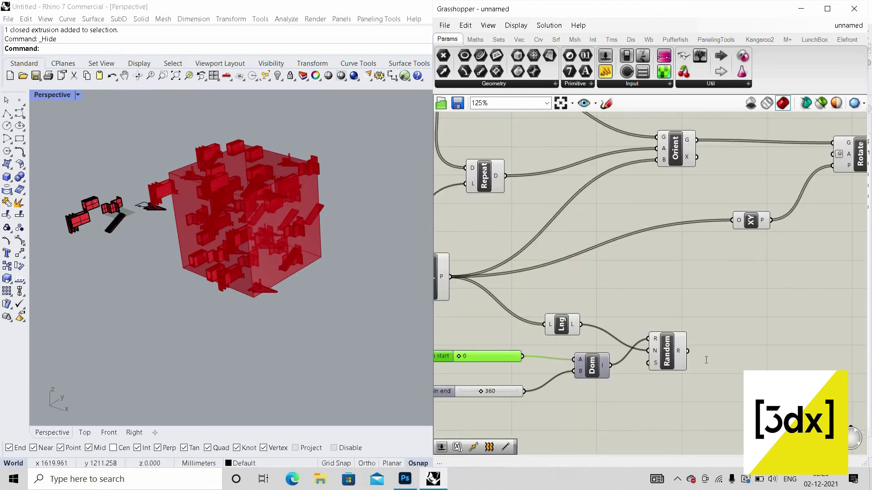
{"action": "double_click", "coordinate": [705, 359]}
{"action": "type", "text": "round"}
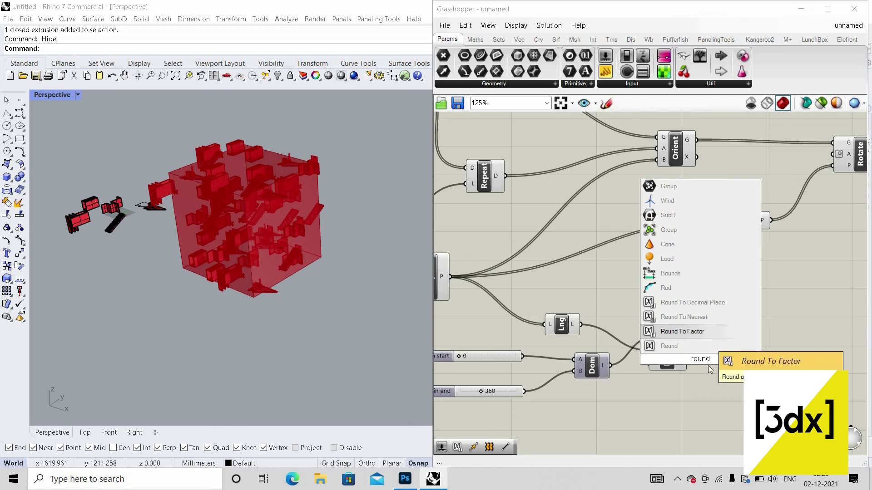
{"action": "left_click", "coordinate": [704, 332]}
{"action": "left_click_drag", "start_coordinate": [688, 351], "coordinate": [715, 341]}
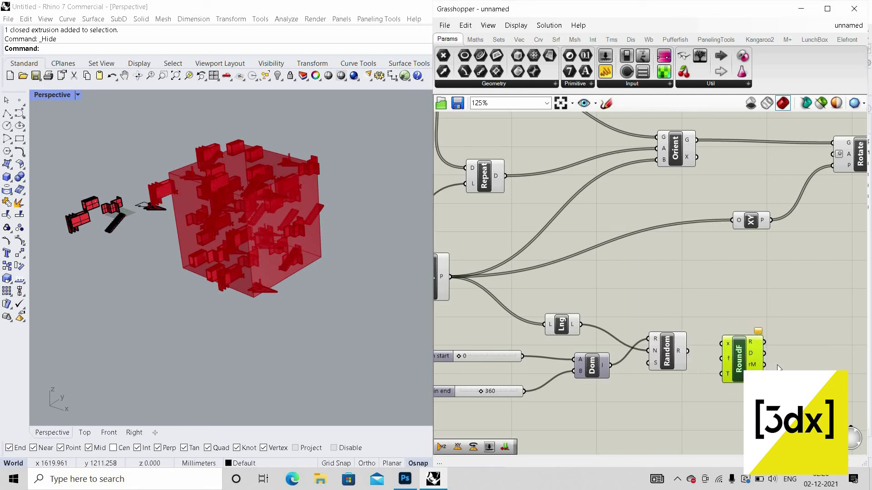
{"action": "scroll", "coordinate": [611, 344], "scroll_direction": "down", "scroll_amount": 2}
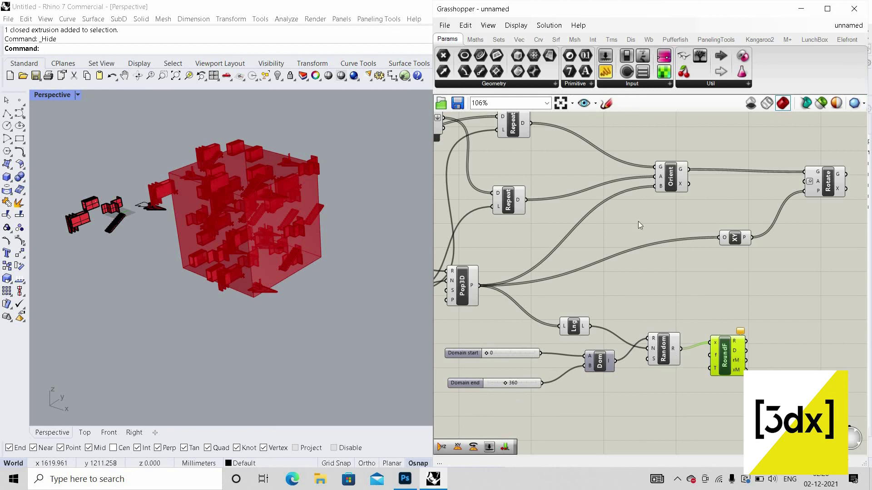
Add a panel below Random to list its output values, and enlarge the panel to show more rows.
{"action": "left_click_drag", "start_coordinate": [665, 361], "coordinate": [652, 364]}
{"action": "left_click_drag", "start_coordinate": [689, 410], "coordinate": [689, 411]}
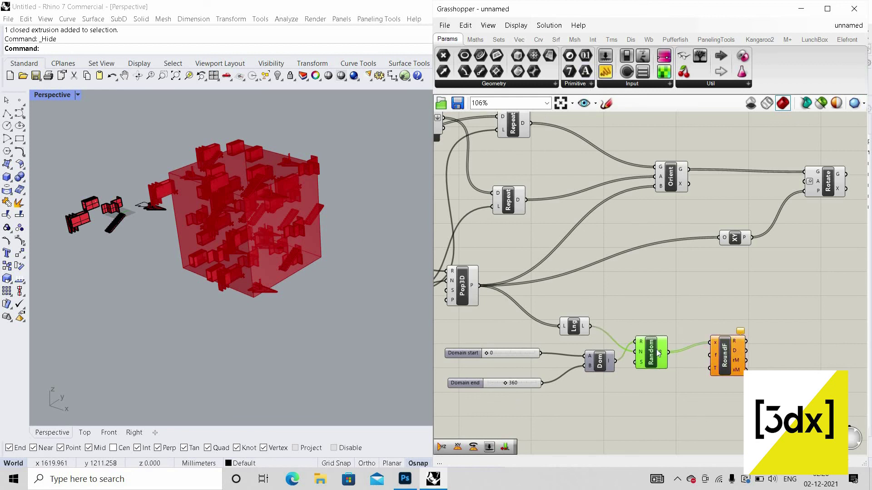
{"action": "left_click_drag", "start_coordinate": [668, 352], "coordinate": [664, 420]}
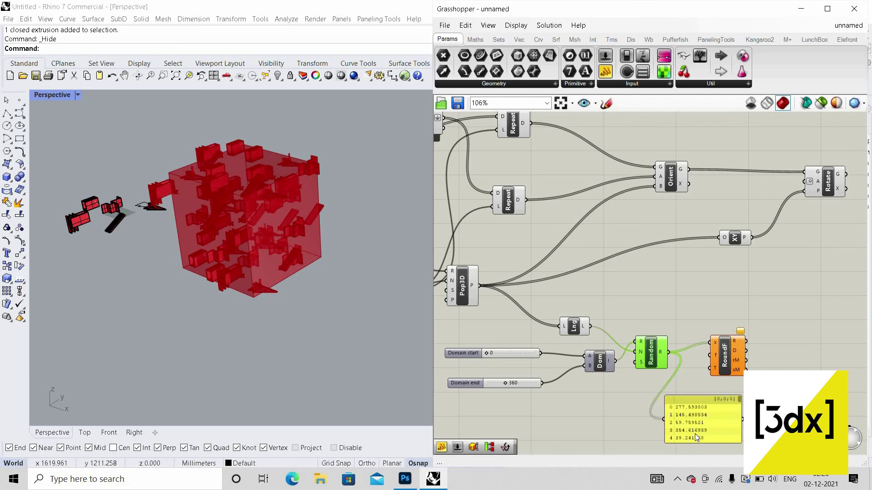
{"action": "scroll", "coordinate": [698, 427], "scroll_direction": "down", "scroll_amount": 1}
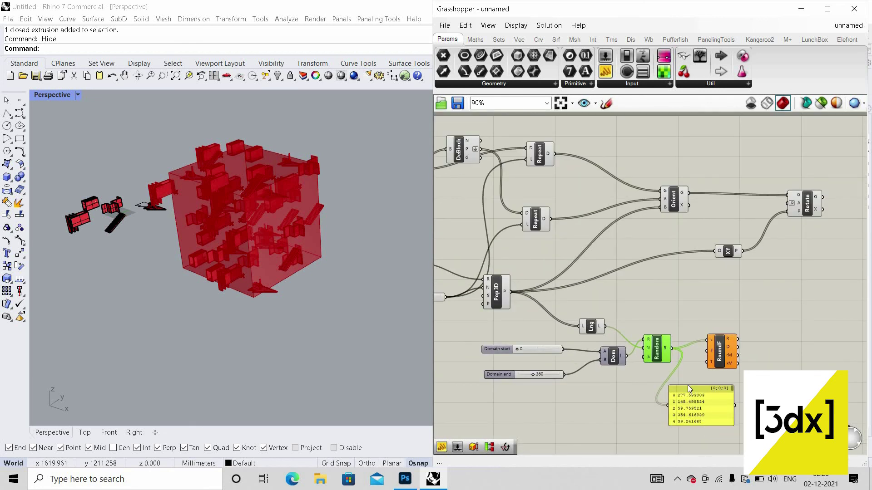
{"action": "scroll", "coordinate": [687, 386], "scroll_direction": "down", "scroll_amount": 4}
{"action": "scroll", "coordinate": [695, 431], "scroll_direction": "up", "scroll_amount": 6}
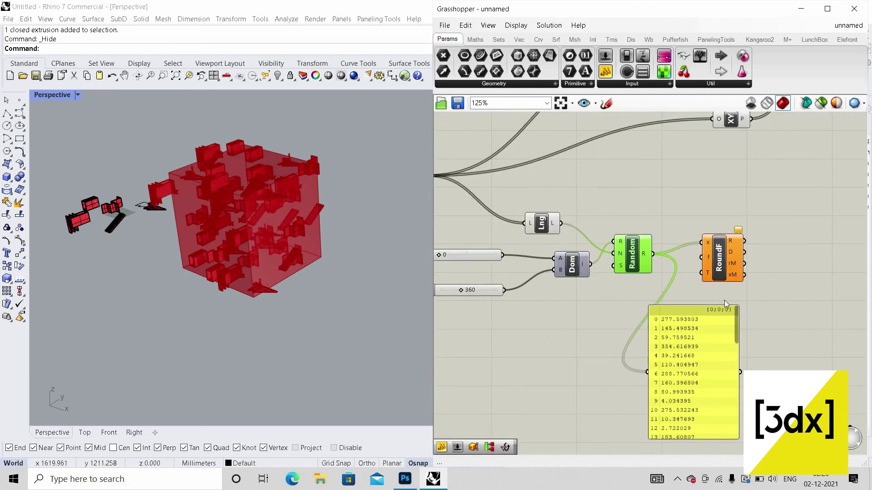
Add a panel connected to Round To Factor's rounded output, and move Round To Factor farther from Random to free space.
{"action": "scroll", "coordinate": [725, 300], "scroll_direction": "down", "scroll_amount": 1}
{"action": "right_click_drag", "start_coordinate": [724, 301], "coordinate": [677, 303]}
{"action": "left_click_drag", "start_coordinate": [605, 72], "coordinate": [777, 268]}
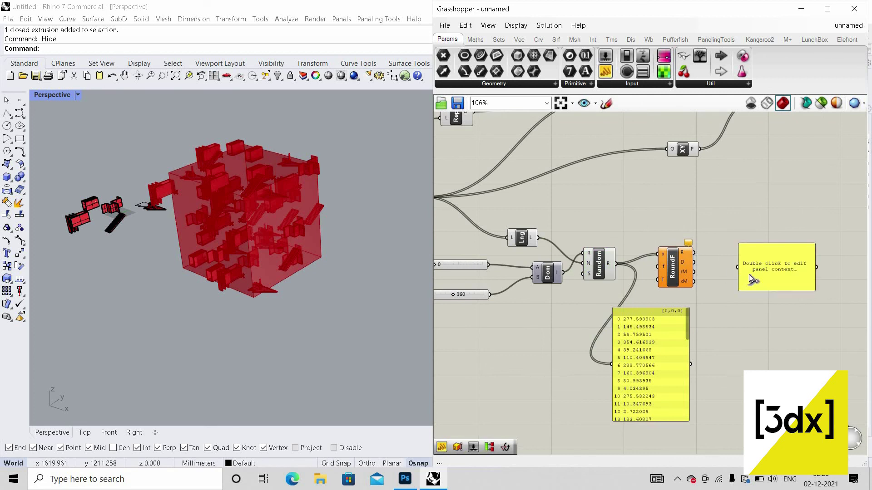
{"action": "left_click_drag", "start_coordinate": [694, 253], "coordinate": [836, 271]}
{"action": "left_click_drag", "start_coordinate": [662, 270], "coordinate": [735, 271]}
Add a number slider with the value 90 and connect it to Round To Factor's f input.
{"action": "double_click", "coordinate": [674, 270]}
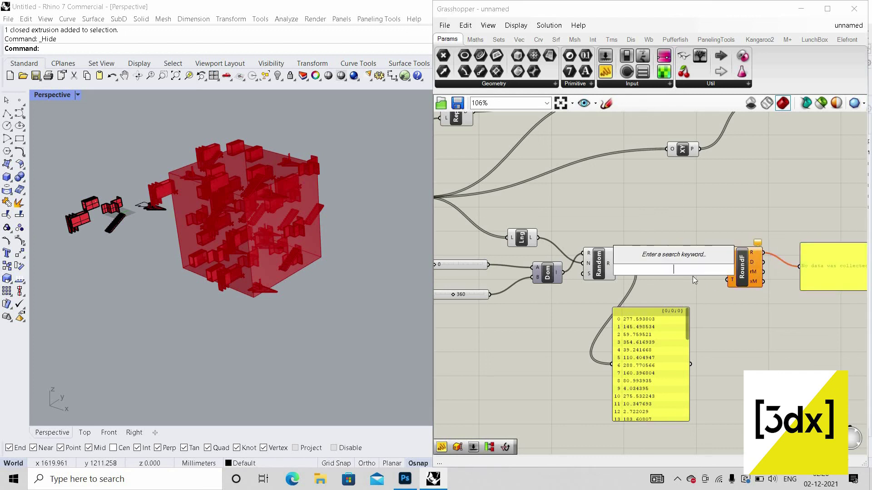
{"action": "type", "text": "90"}
{"action": "key", "text": "Return"}
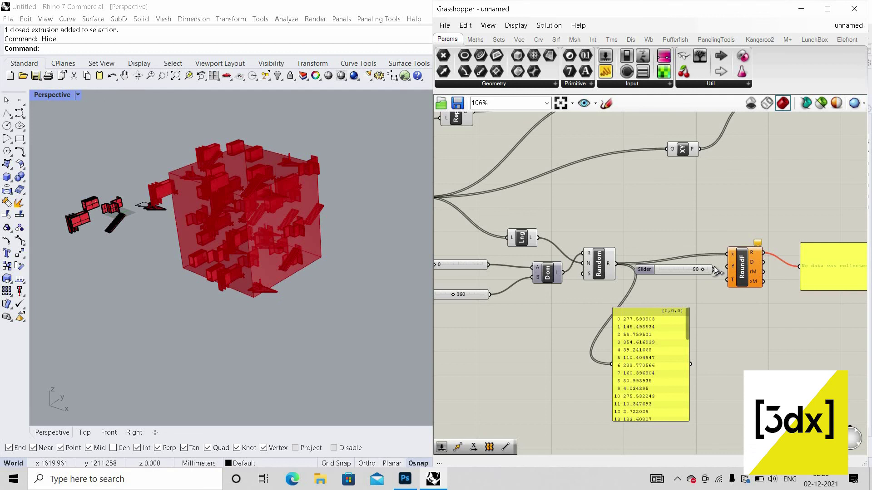
{"action": "left_click_drag", "start_coordinate": [715, 270], "coordinate": [728, 266]}
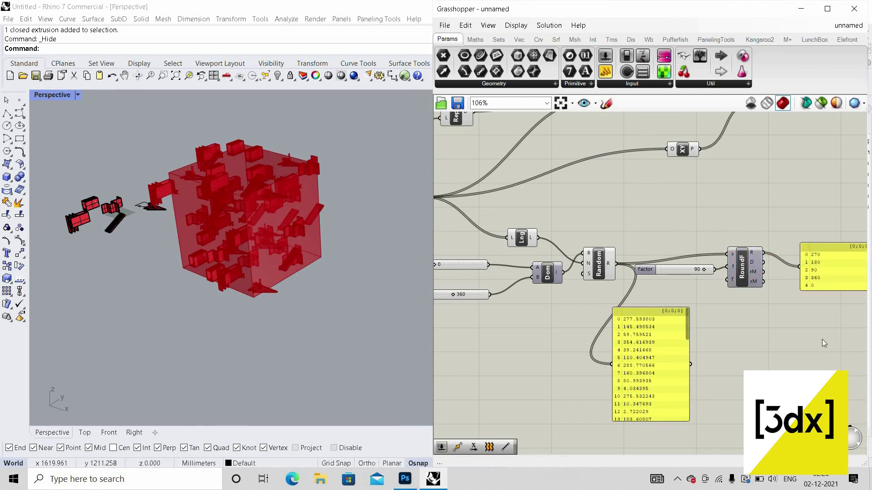
Enlarge the rounded output panel to show more rows and compare its values with the original Random values.
{"action": "left_click_drag", "start_coordinate": [822, 344], "coordinate": [821, 379]}
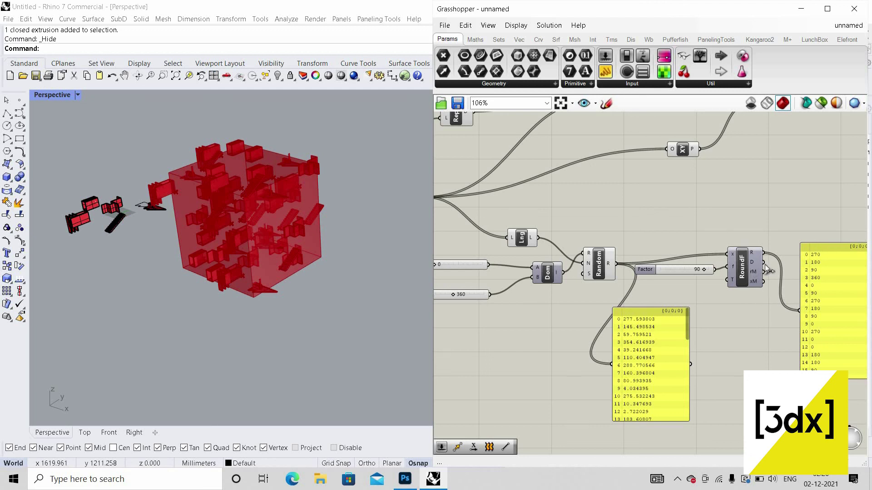
{"action": "scroll", "coordinate": [615, 359], "scroll_direction": "up", "scroll_amount": 2}
{"action": "scroll", "coordinate": [593, 343], "scroll_direction": "down", "scroll_amount": 2}
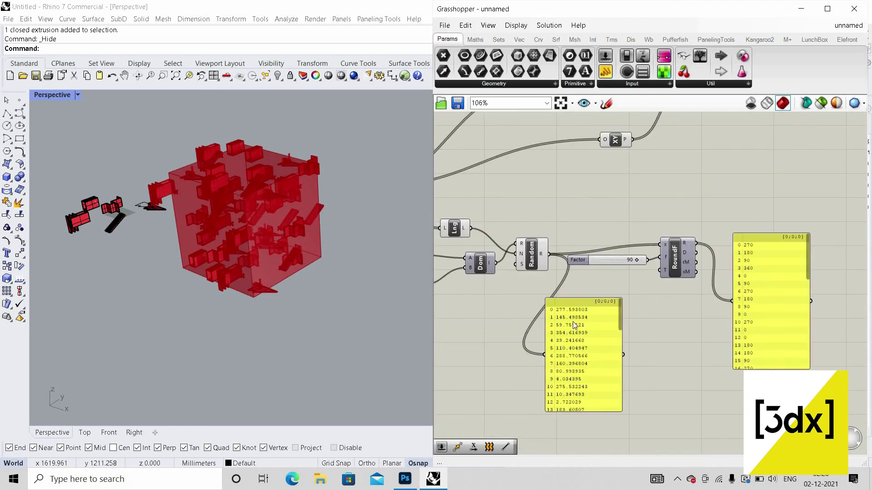
{"action": "scroll", "coordinate": [560, 393], "scroll_direction": "up", "scroll_amount": 2}
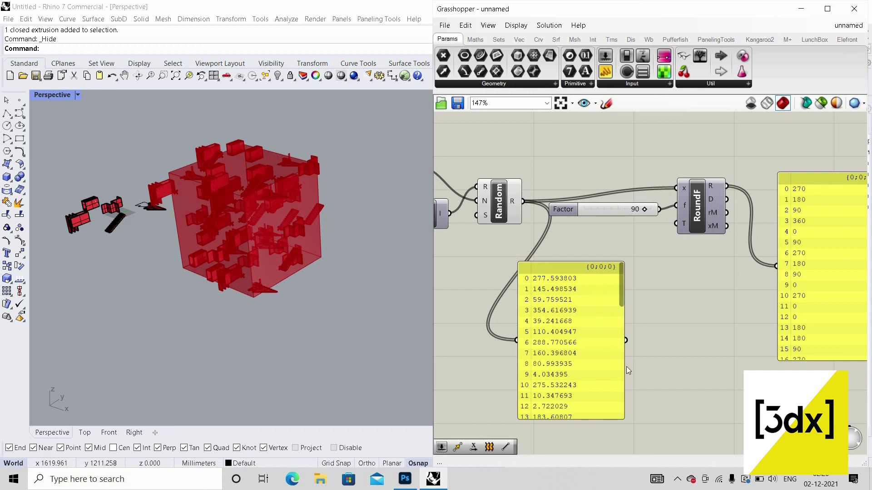
{"action": "scroll", "coordinate": [582, 330], "scroll_direction": "down", "scroll_amount": 2}
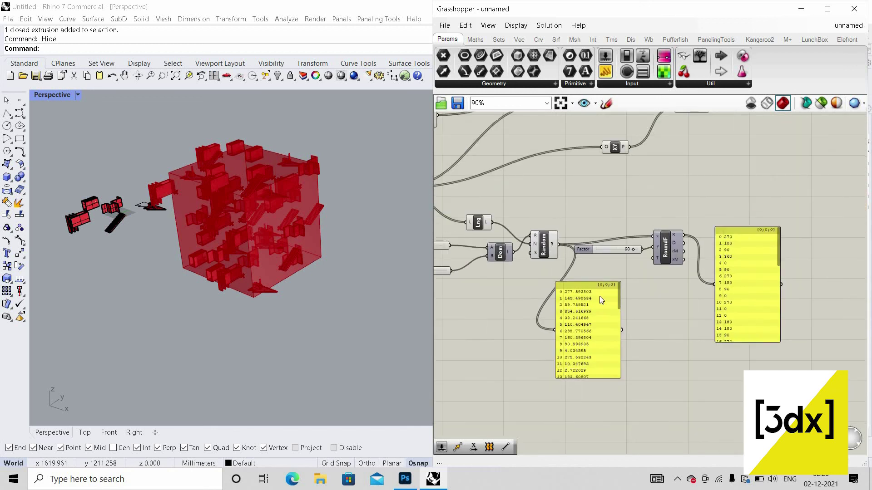
{"action": "scroll", "coordinate": [600, 296], "scroll_direction": "up", "scroll_amount": 2}
{"action": "scroll", "coordinate": [596, 250], "scroll_direction": "down", "scroll_amount": 2}
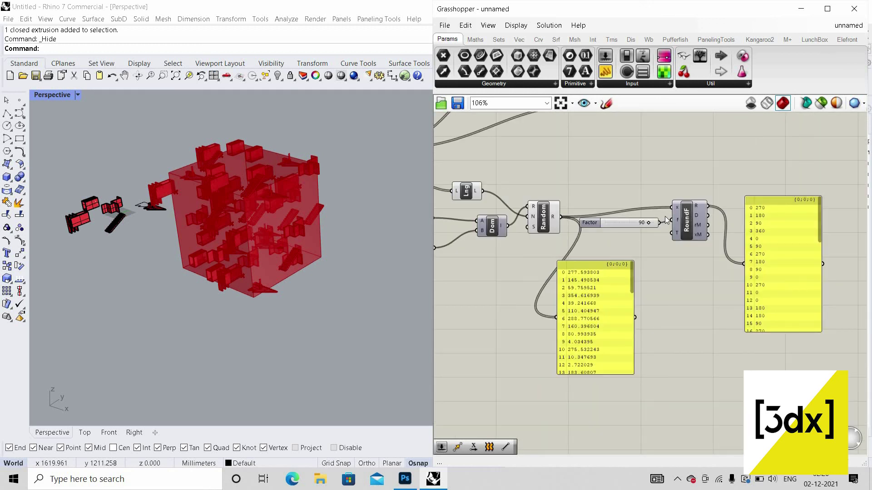
{"action": "scroll", "coordinate": [707, 231], "scroll_direction": "up", "scroll_amount": 2}
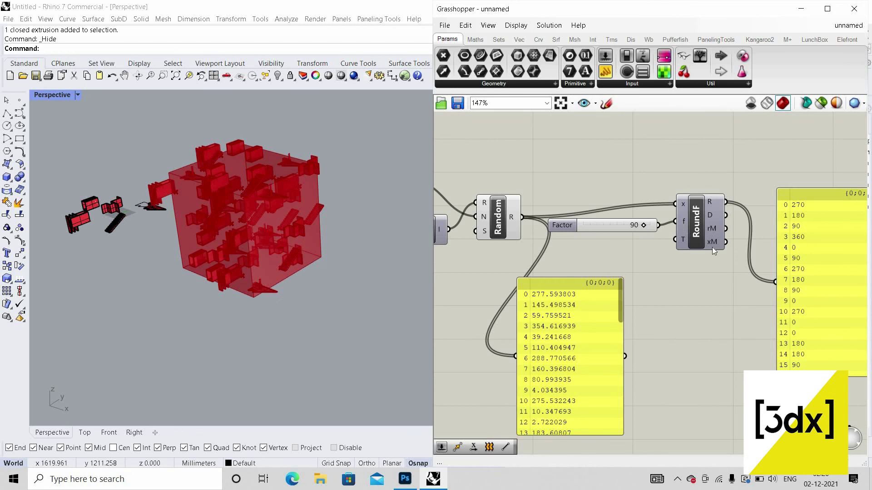
{"action": "scroll", "coordinate": [712, 247], "scroll_direction": "down", "scroll_amount": 2}
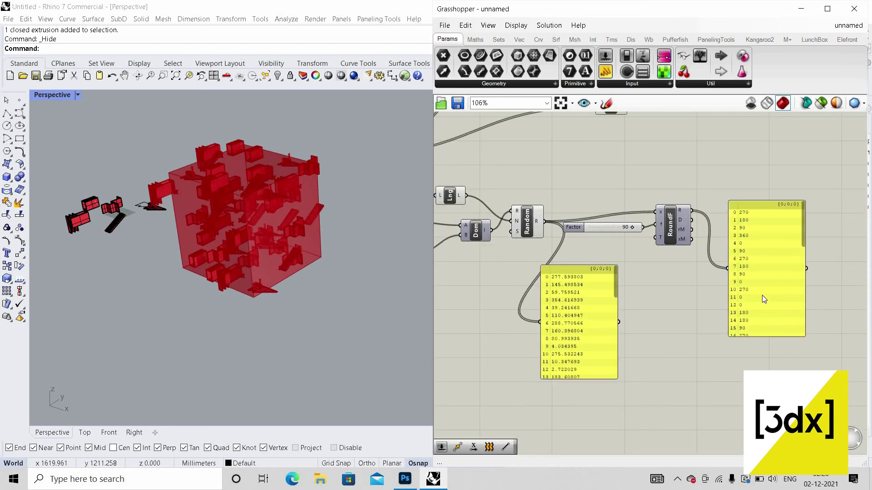
{"action": "scroll", "coordinate": [715, 174], "scroll_direction": "up", "scroll_amount": 2}
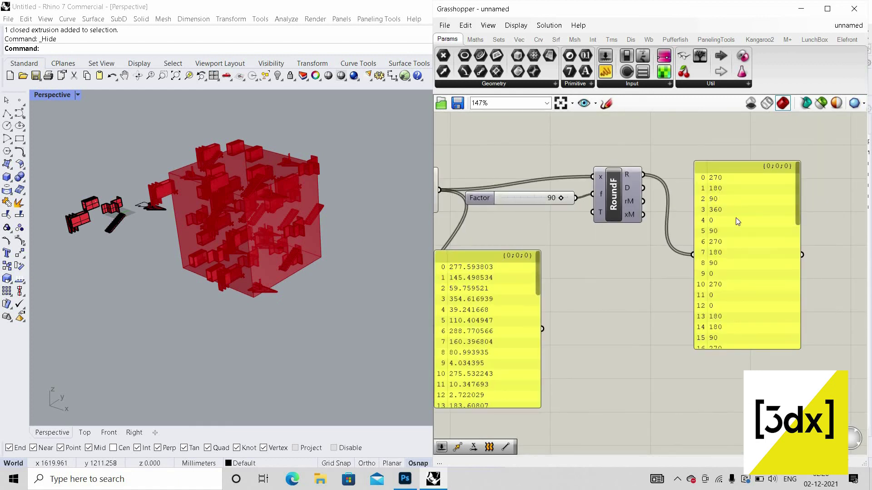
Delete the rounded output panel and connect Round To Factor's R output to the angle input of Rotate.
{"action": "left_click", "coordinate": [707, 190]}
{"action": "key", "text": "Delete"}
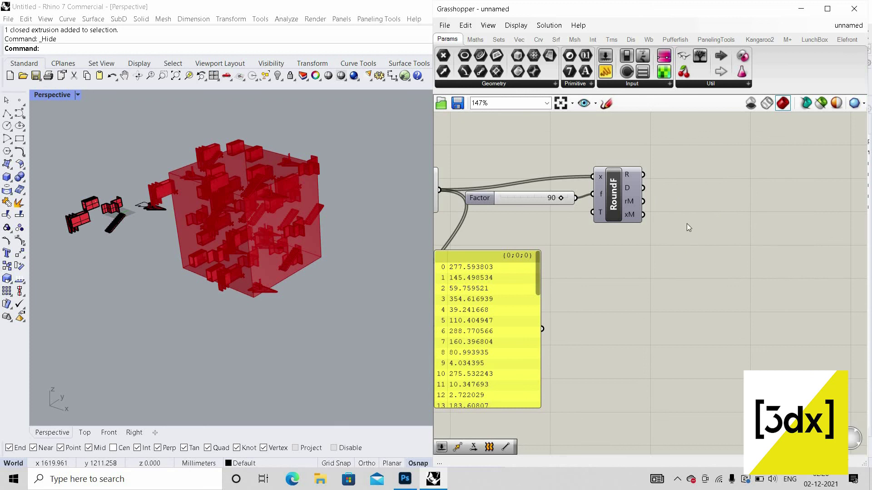
{"action": "scroll", "coordinate": [686, 225], "scroll_direction": "down", "scroll_amount": 3}
{"action": "scroll", "coordinate": [680, 227], "scroll_direction": "up", "scroll_amount": 2}
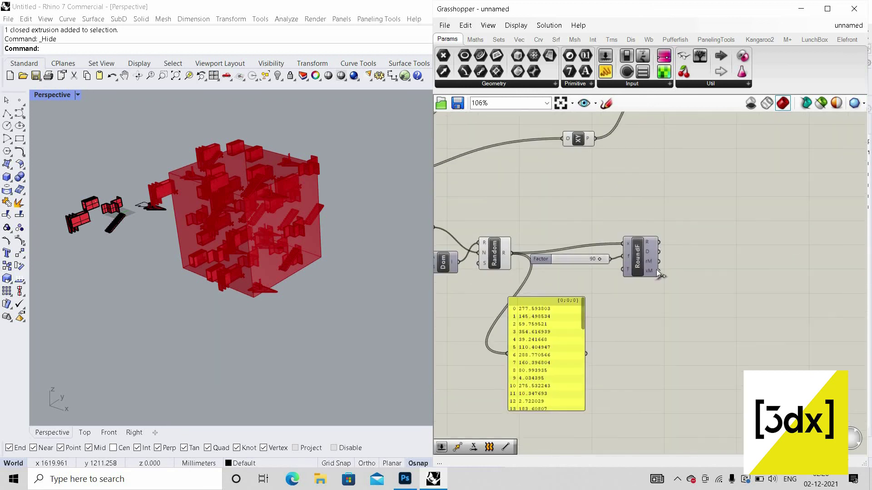
{"action": "scroll", "coordinate": [655, 277], "scroll_direction": "down", "scroll_amount": 3}
{"action": "left_click_drag", "start_coordinate": [659, 242], "coordinate": [657, 168]}
{"action": "scroll", "coordinate": [631, 143], "scroll_direction": "up", "scroll_amount": 2}
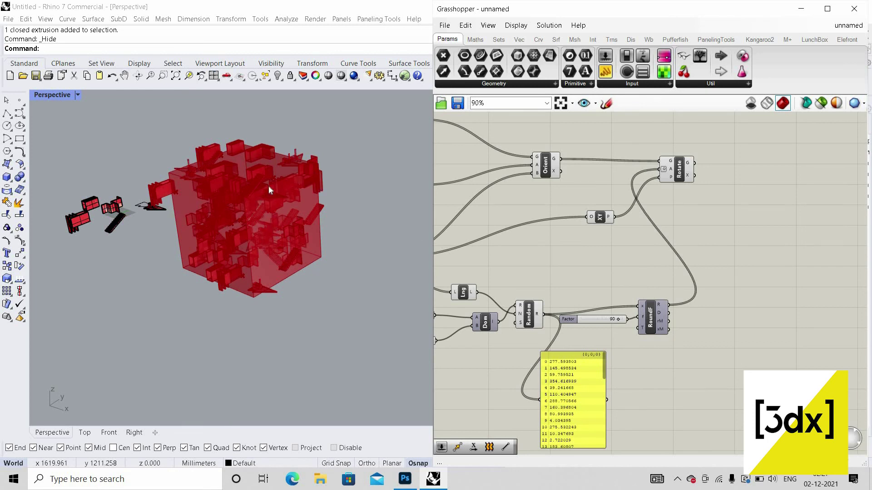
Turn off the preview of all the components feeding Rotate so that only the rotated blocks are displayed.
{"action": "scroll", "coordinate": [273, 191], "scroll_direction": "up", "scroll_amount": 5}
{"action": "scroll", "coordinate": [332, 211], "scroll_direction": "down", "scroll_amount": 4}
{"action": "scroll", "coordinate": [754, 246], "scroll_direction": "down", "scroll_amount": 4}
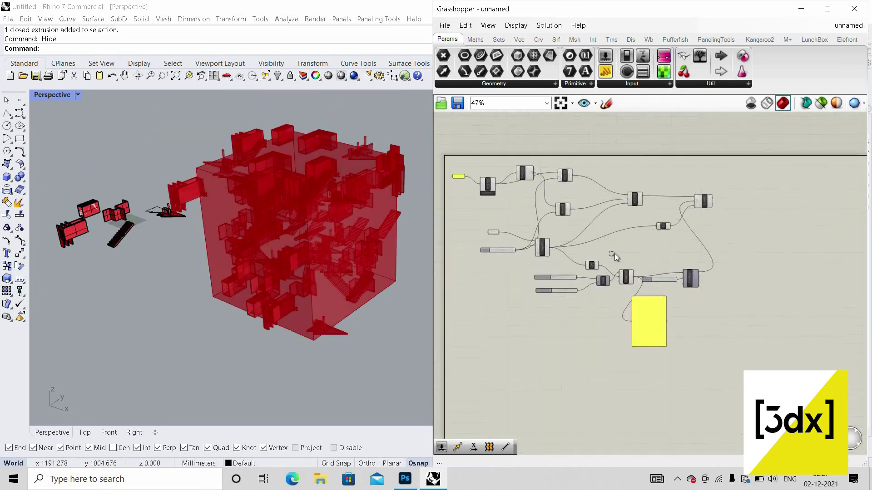
{"action": "scroll", "coordinate": [681, 269], "scroll_direction": "up", "scroll_amount": 1}
{"action": "scroll", "coordinate": [667, 273], "scroll_direction": "down", "scroll_amount": 3}
{"action": "left_click_drag", "start_coordinate": [666, 134], "coordinate": [498, 344]}
{"action": "scroll", "coordinate": [630, 204], "scroll_direction": "up", "scroll_amount": 2}
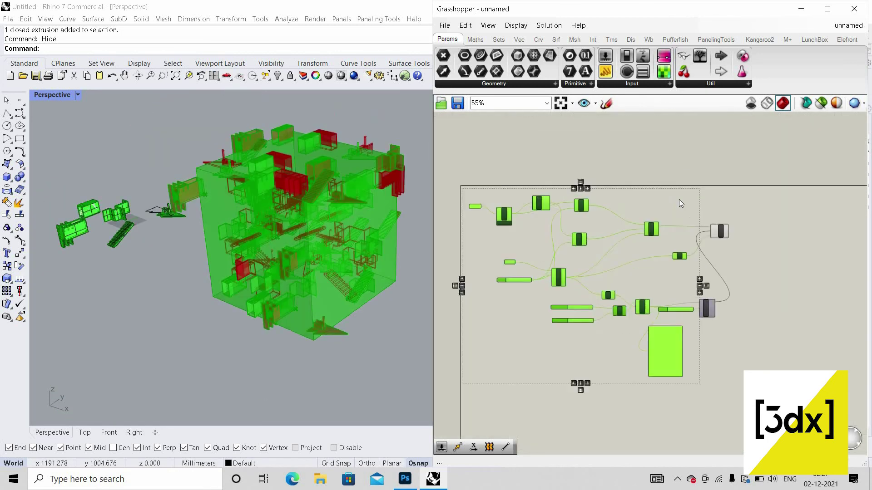
{"action": "right_click", "coordinate": [696, 214]}
{"action": "left_click", "coordinate": [696, 217]}
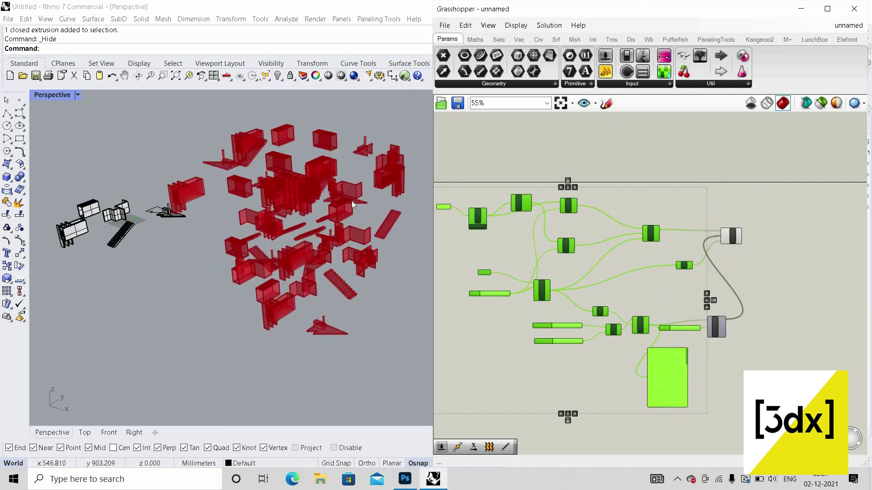
{"action": "scroll", "coordinate": [277, 179], "scroll_direction": "down", "scroll_amount": 6}
{"action": "right_click_drag", "start_coordinate": [394, 233], "coordinate": [373, 196]}
{"action": "scroll", "coordinate": [372, 196], "scroll_direction": "up", "scroll_amount": 8}
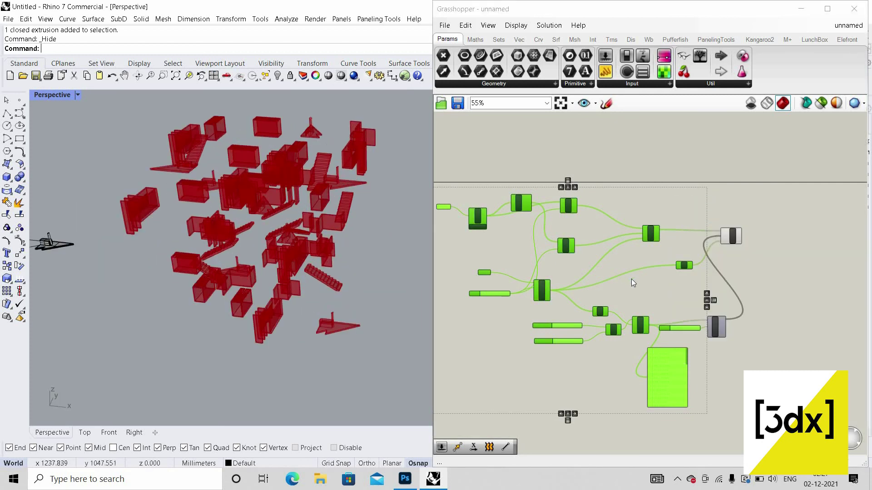
{"action": "left_click", "coordinate": [755, 254]}
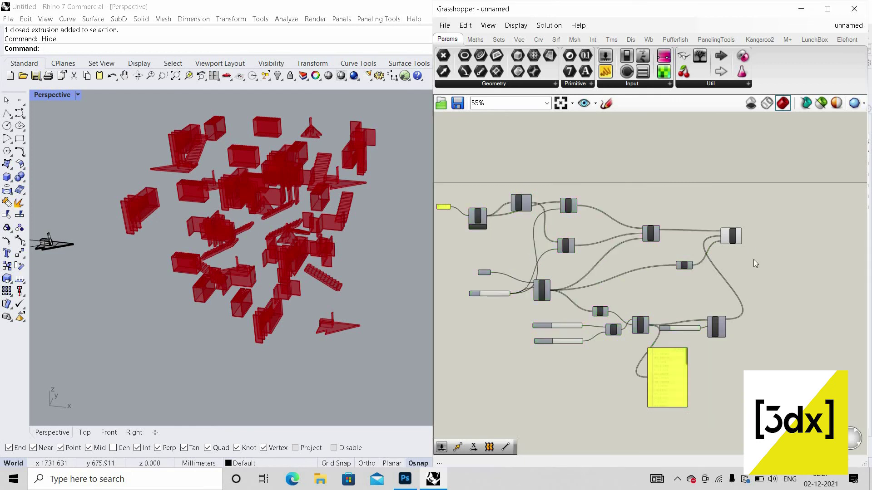
Duplicate the Rotate component to its lower right and connect the first Rotate's geometry output to the copy's geometry input.
{"action": "scroll", "coordinate": [753, 260], "scroll_direction": "up", "scroll_amount": 4}
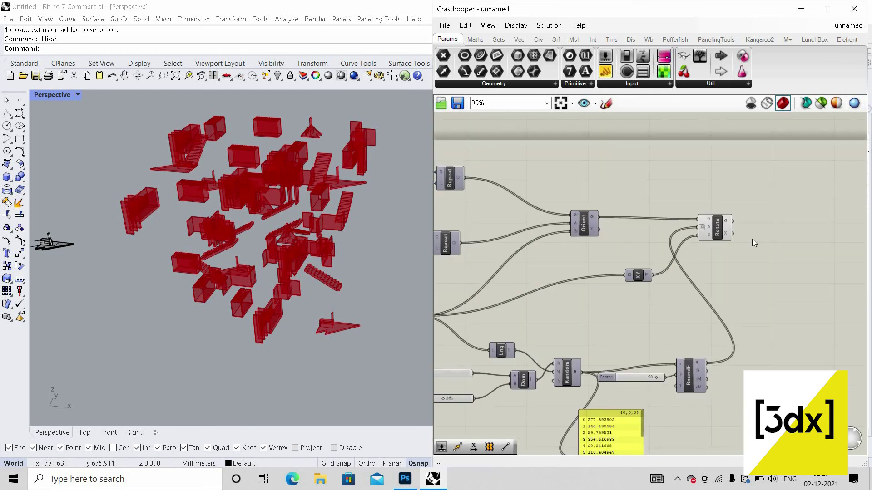
{"action": "left_click", "coordinate": [714, 233]}
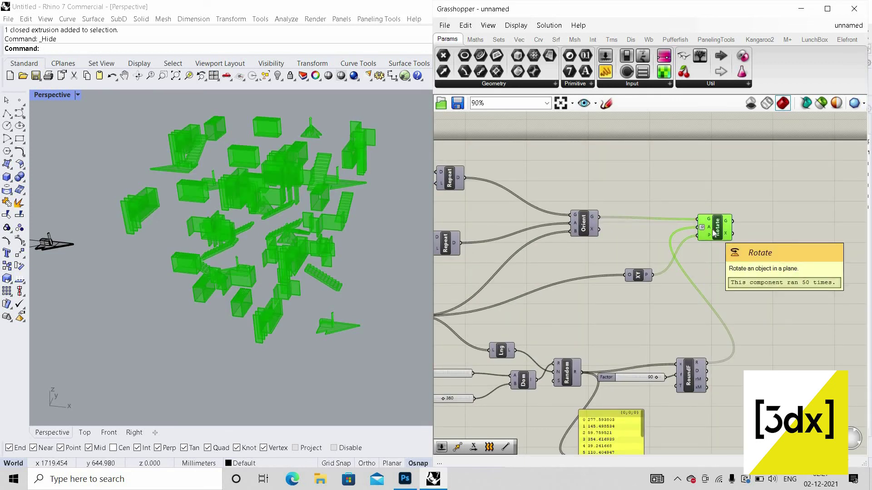
{"action": "key", "text": "ctrl+c"}
{"action": "key", "text": "ctrl+v"}
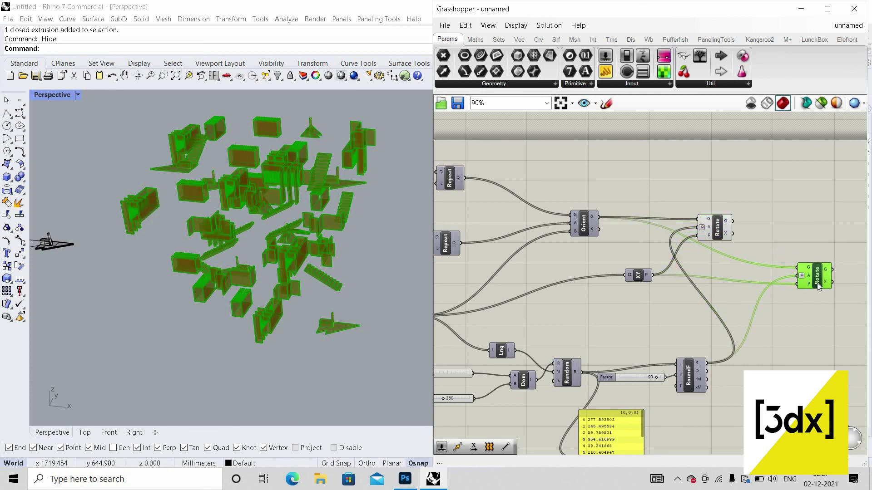
{"action": "scroll", "coordinate": [813, 284], "scroll_direction": "up", "scroll_amount": 3}
{"action": "left_click_drag", "start_coordinate": [685, 178], "coordinate": [801, 258]}
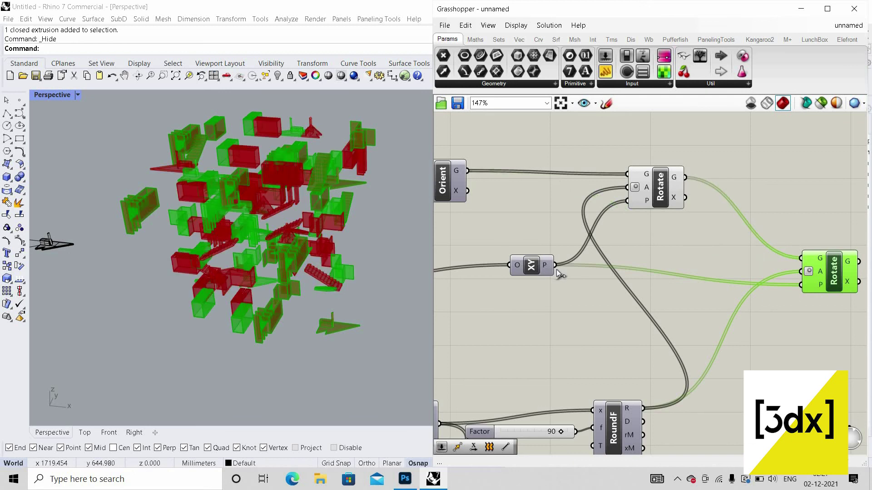
Add a YZ Plane component with the XY Plane output as origin, and connect it to the second Rotate's plane input.
{"action": "double_click", "coordinate": [603, 322]}
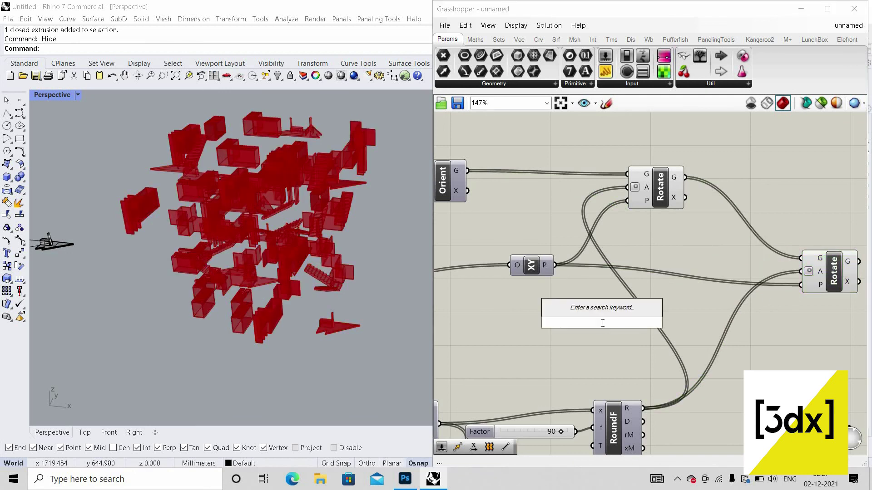
{"action": "type", "text": "yz"}
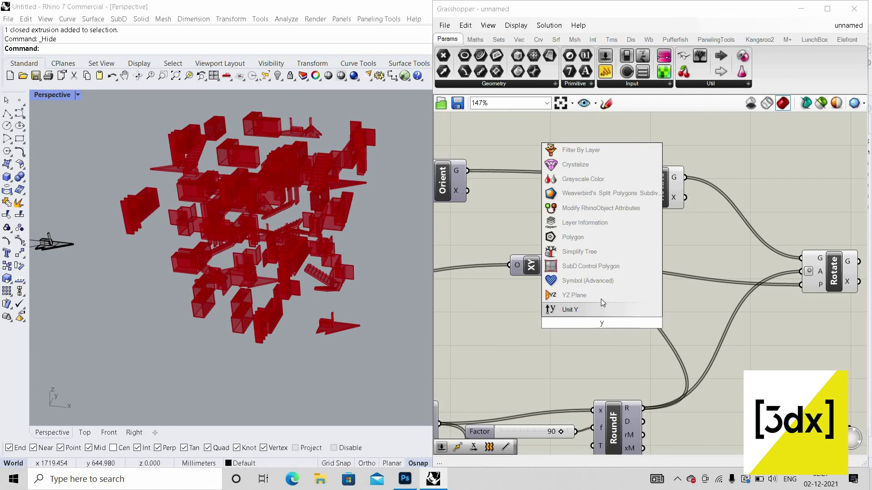
{"action": "left_click", "coordinate": [601, 296]}
{"action": "left_click_drag", "start_coordinate": [573, 307], "coordinate": [800, 285]}
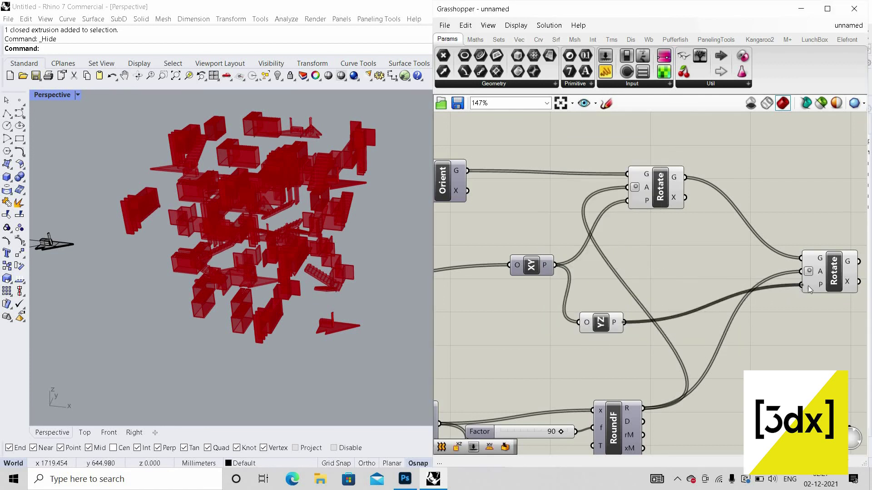
{"action": "scroll", "coordinate": [194, 245], "scroll_direction": "down", "scroll_amount": 3}
{"action": "right_click_drag", "start_coordinate": [192, 182], "coordinate": [155, 174], "text": "shift"}
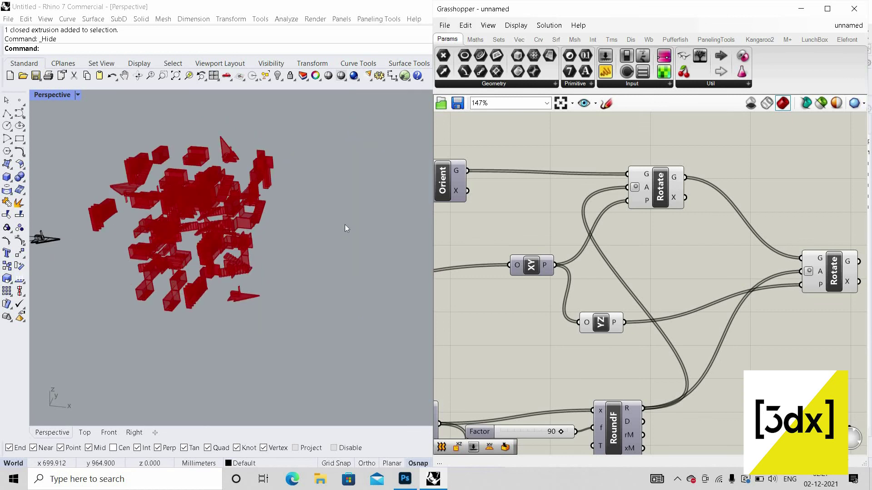
{"action": "scroll", "coordinate": [345, 224], "scroll_direction": "up", "scroll_amount": 3}
{"action": "left_click", "coordinate": [822, 273]}
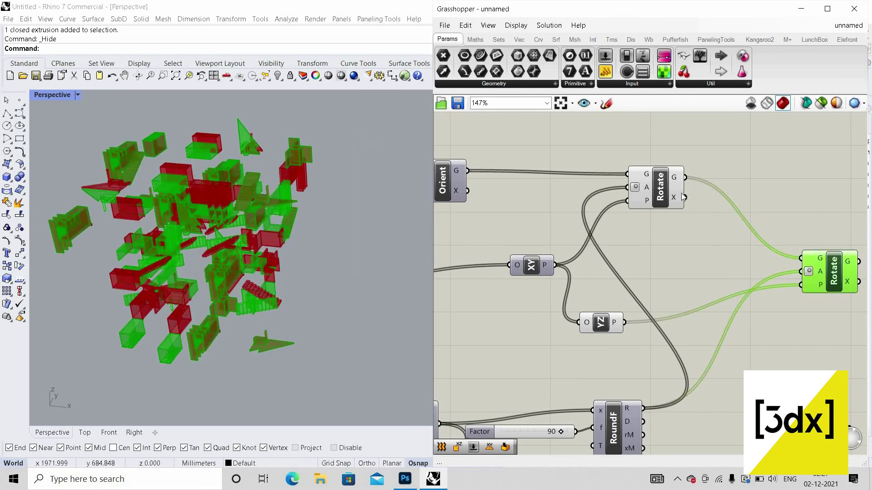
{"action": "left_click", "coordinate": [661, 187]}
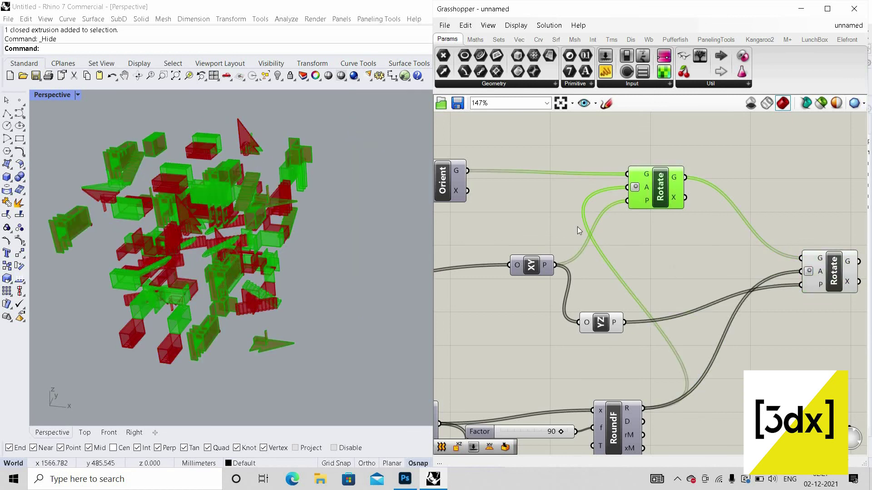
Duplicate the second Rotate to its lower right and connect the second Rotate's geometry output to the new copy's geometry input.
{"action": "scroll", "coordinate": [546, 219], "scroll_direction": "down", "scroll_amount": 3}
{"action": "scroll", "coordinate": [700, 256], "scroll_direction": "up", "scroll_amount": 2}
{"action": "left_click", "coordinate": [672, 235]}
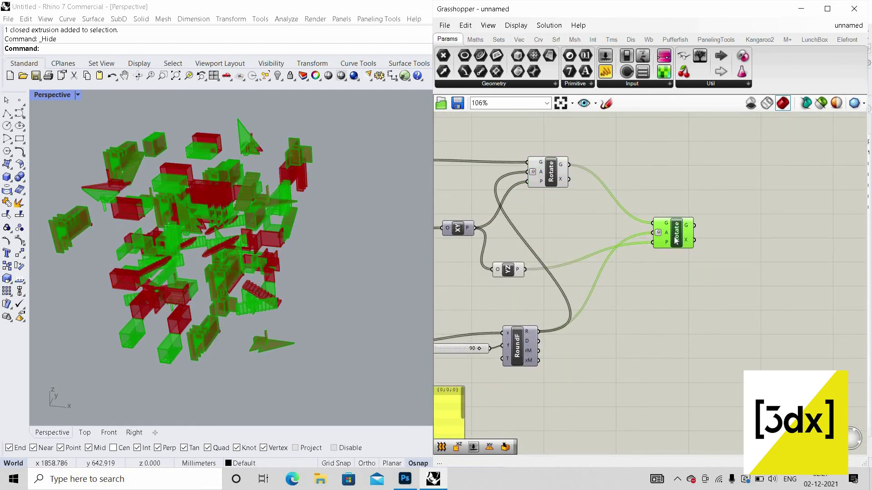
{"action": "key", "text": "ctrl+c"}
{"action": "key", "text": "ctrl+v"}
{"action": "left_click_drag", "start_coordinate": [687, 247], "coordinate": [752, 314]}
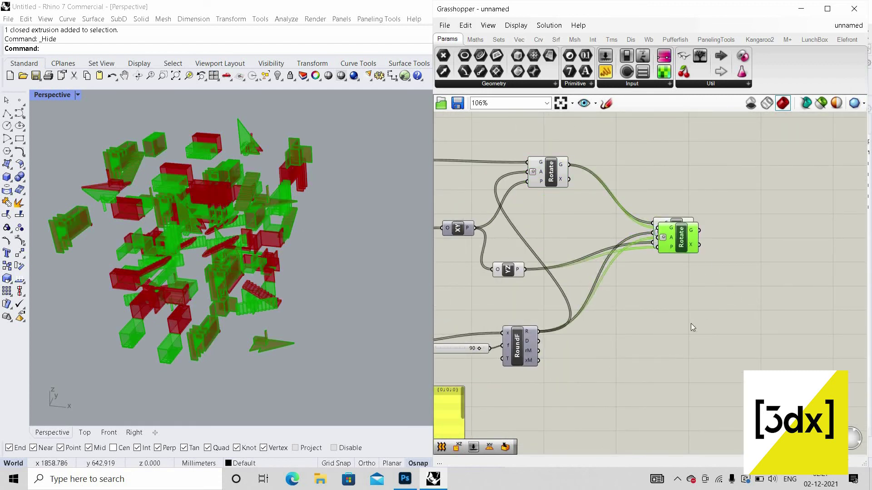
{"action": "left_click", "coordinate": [656, 324]}
{"action": "scroll", "coordinate": [656, 324], "scroll_direction": "up", "scroll_amount": 2}
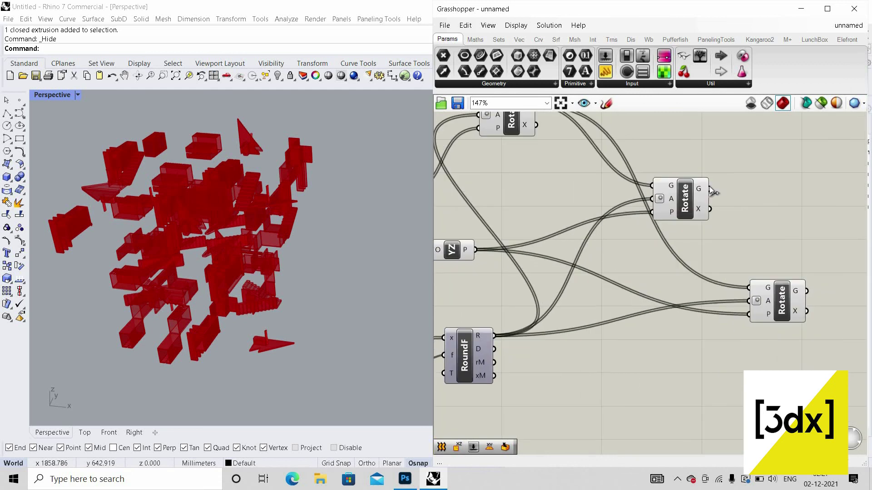
{"action": "left_click_drag", "start_coordinate": [709, 188], "coordinate": [752, 289]}
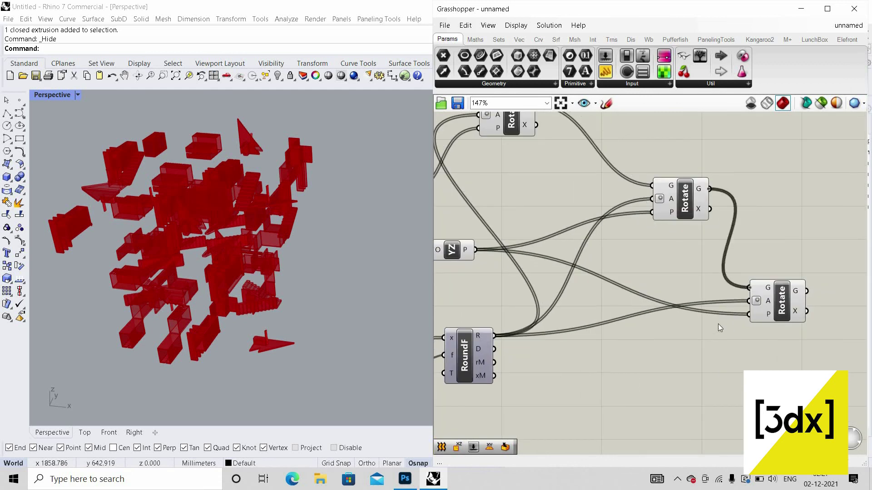
{"action": "right_click_drag", "start_coordinate": [577, 286], "coordinate": [617, 306]}
{"action": "scroll", "coordinate": [635, 328], "scroll_direction": "up", "scroll_amount": 1}
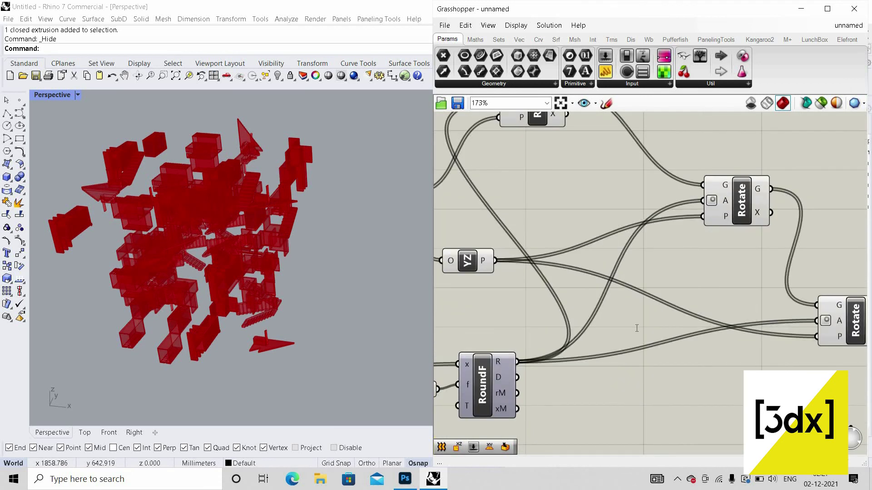
Add an XZ Plane component with the YZ Plane output as origin, and connect it to the third Rotate's plane input.
{"action": "double_click", "coordinate": [635, 328]}
{"action": "type", "text": "xz"}
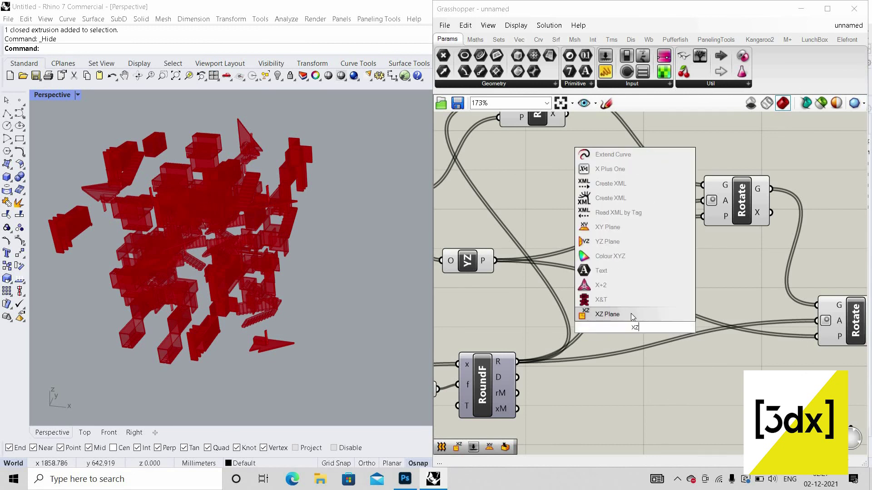
{"action": "key", "text": "Return"}
{"action": "left_click_drag", "start_coordinate": [495, 260], "coordinate": [607, 327]}
{"action": "left_click_drag", "start_coordinate": [783, 332], "coordinate": [816, 337]}
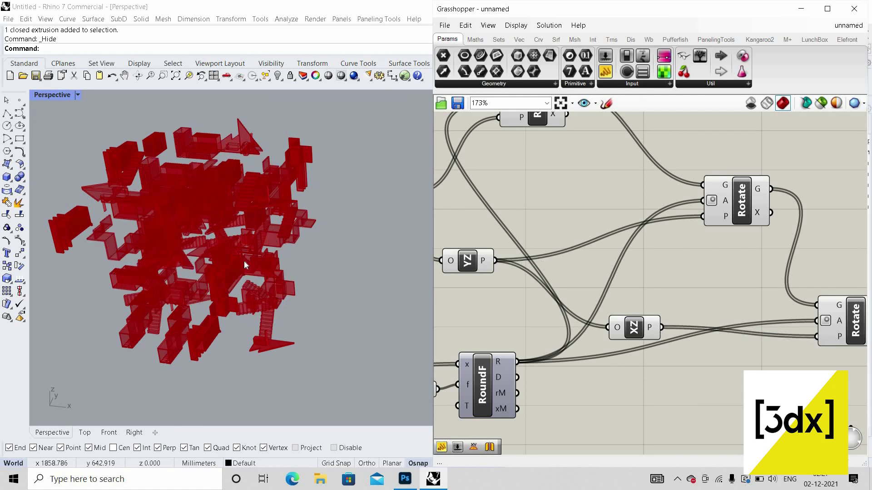
Set the Count slider feeding Populate 3D and Repeat to 71.
{"action": "scroll", "coordinate": [335, 271], "scroll_direction": "down", "scroll_amount": 6}
{"action": "scroll", "coordinate": [746, 282], "scroll_direction": "down", "scroll_amount": 5}
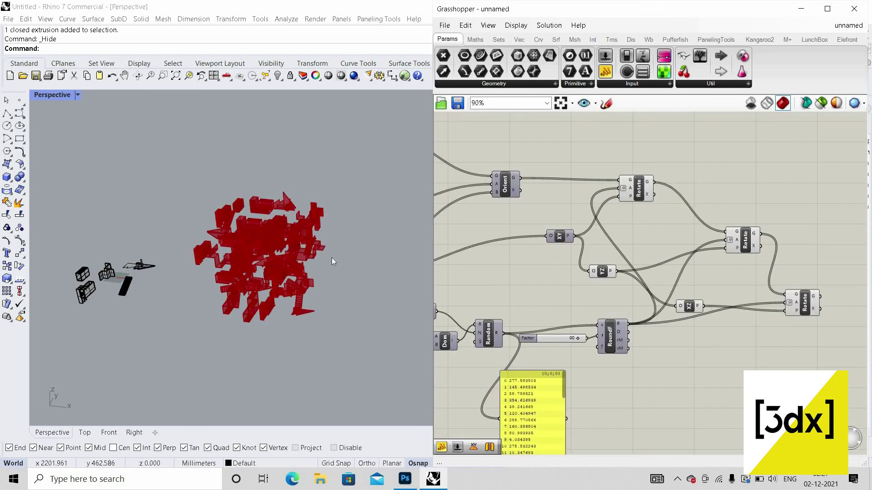
{"action": "scroll", "coordinate": [329, 265], "scroll_direction": "up", "scroll_amount": 3}
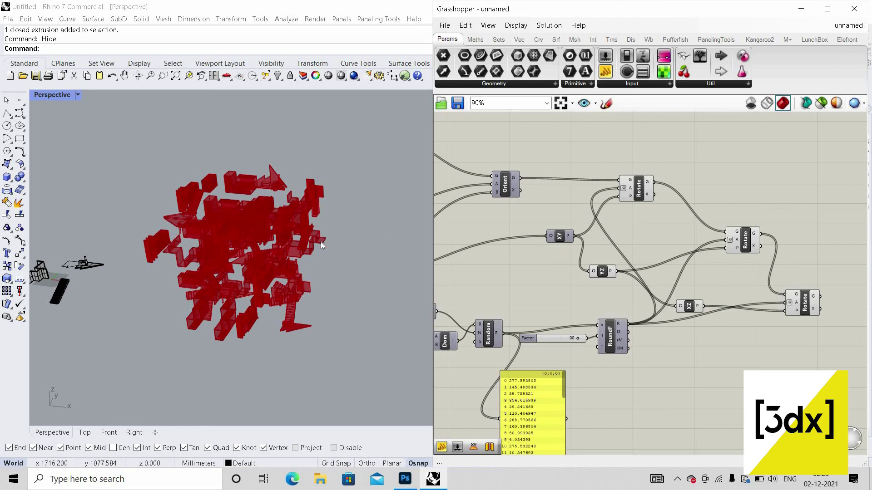
{"action": "scroll", "coordinate": [349, 244], "scroll_direction": "up", "scroll_amount": 3}
{"action": "scroll", "coordinate": [347, 248], "scroll_direction": "down", "scroll_amount": 3}
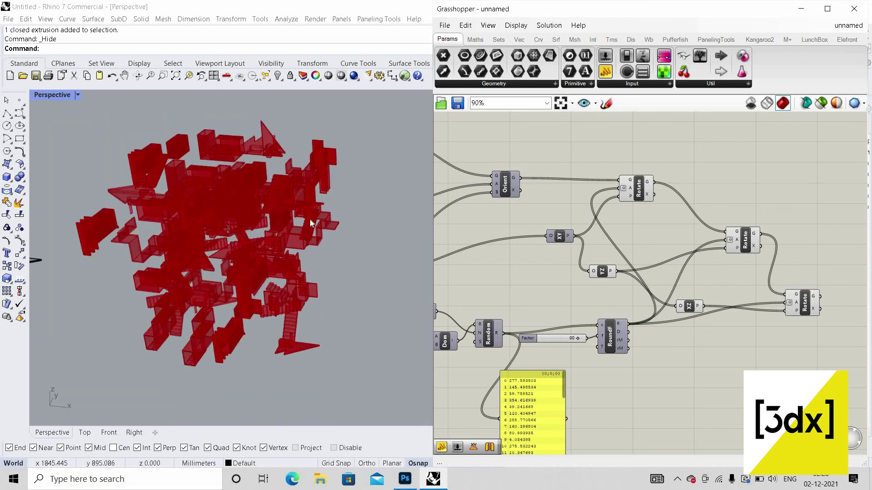
{"action": "scroll", "coordinate": [611, 282], "scroll_direction": "down", "scroll_amount": 2}
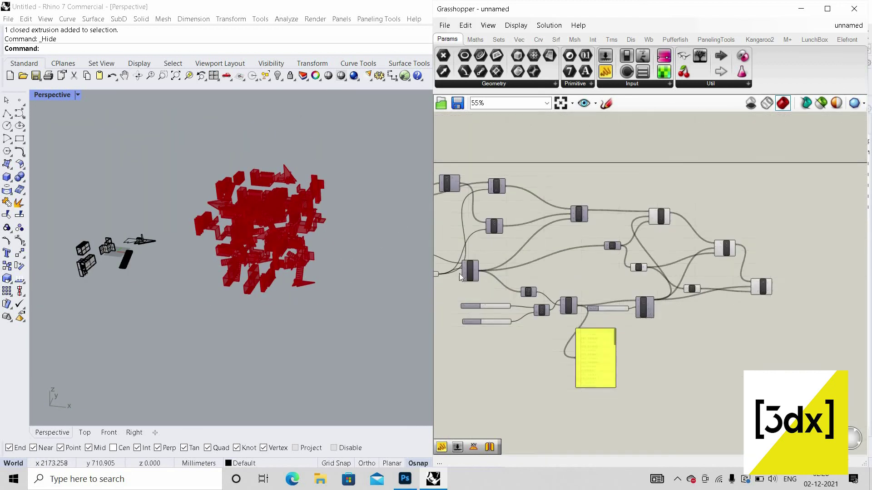
{"action": "scroll", "coordinate": [467, 278], "scroll_direction": "down", "scroll_amount": 2}
{"action": "scroll", "coordinate": [499, 280], "scroll_direction": "up", "scroll_amount": 5}
{"action": "scroll", "coordinate": [500, 281], "scroll_direction": "up", "scroll_amount": 1}
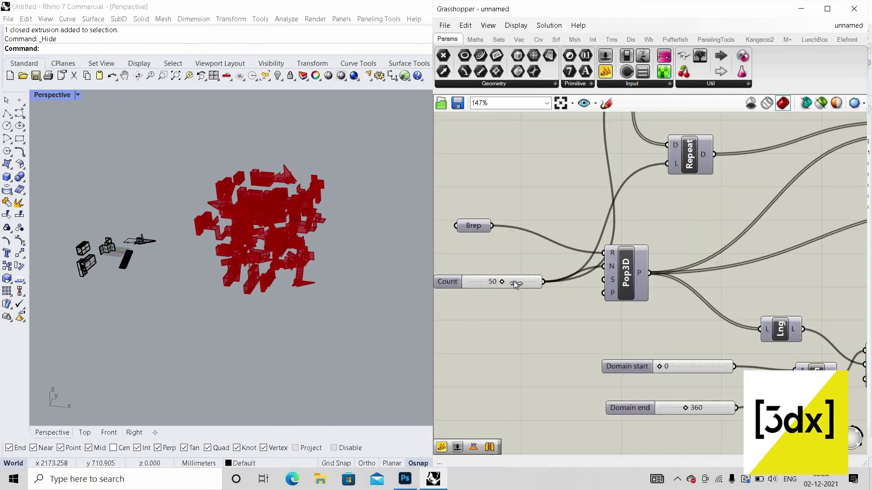
{"action": "left_click", "coordinate": [514, 281]}
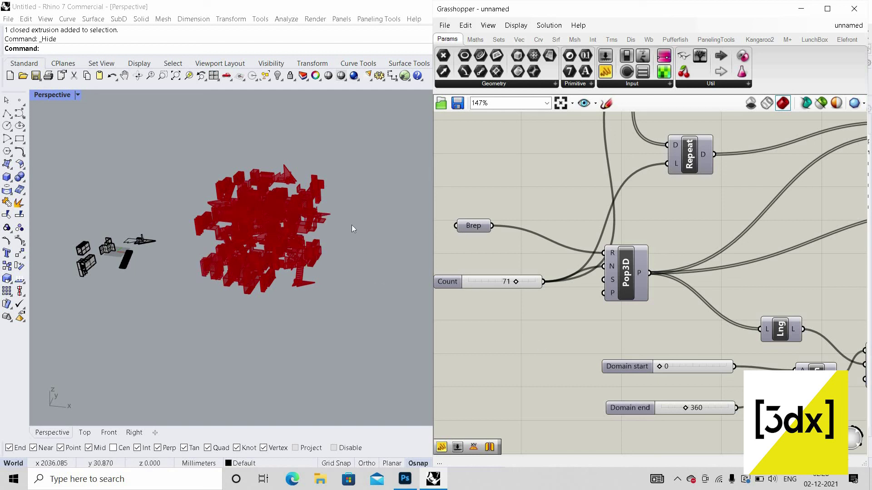
Examine the denser cluster of rotated blocks in the Perspective view from several distances and angles.
{"action": "scroll", "coordinate": [291, 243], "scroll_direction": "up", "scroll_amount": 4}
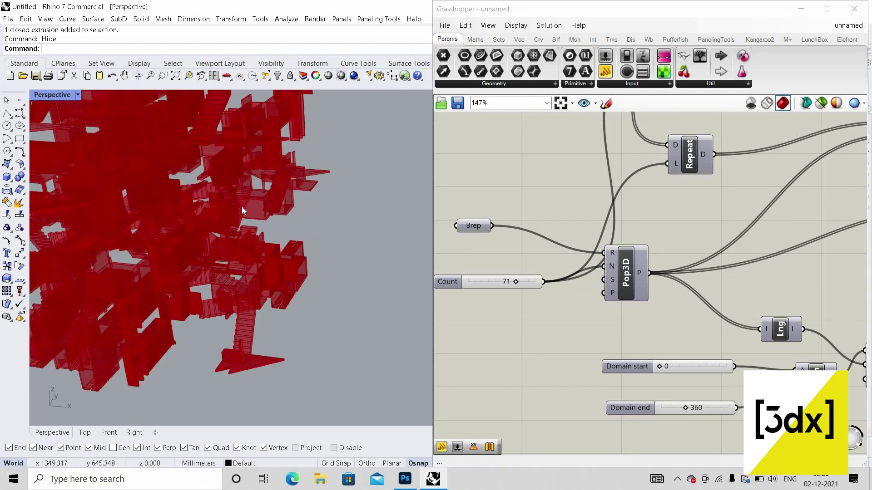
{"action": "scroll", "coordinate": [242, 206], "scroll_direction": "down", "scroll_amount": 4}
{"action": "scroll", "coordinate": [249, 222], "scroll_direction": "up", "scroll_amount": 6}
{"action": "scroll", "coordinate": [236, 221], "scroll_direction": "down", "scroll_amount": 5}
{"action": "scroll", "coordinate": [268, 223], "scroll_direction": "up", "scroll_amount": 6}
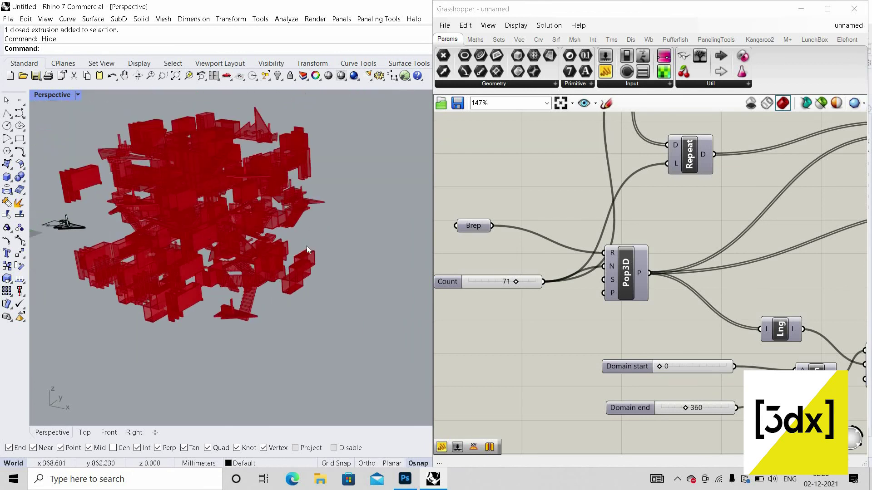
{"action": "scroll", "coordinate": [245, 190], "scroll_direction": "down", "scroll_amount": 3}
{"action": "scroll", "coordinate": [228, 169], "scroll_direction": "up", "scroll_amount": 2}
{"action": "scroll", "coordinate": [276, 229], "scroll_direction": "up", "scroll_amount": 2}
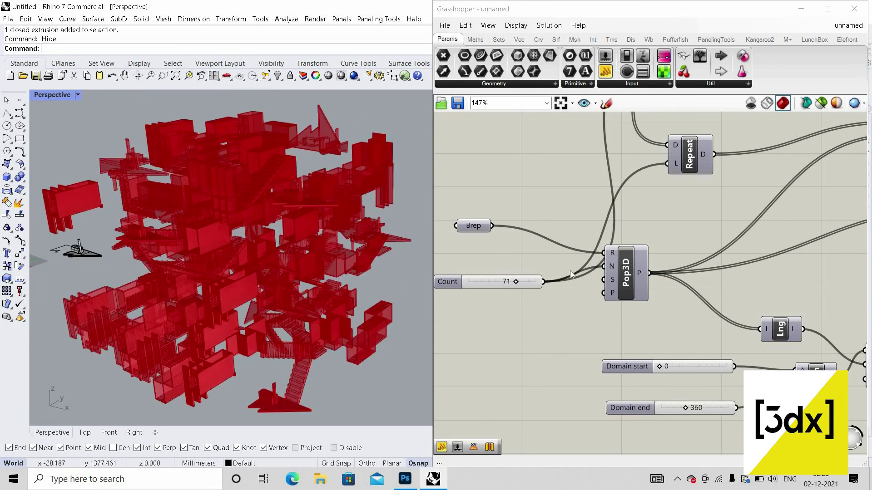
Highlight the second and first Rotate components to examine which blocks in the cluster come from each rotation.
{"action": "scroll", "coordinate": [745, 304], "scroll_direction": "down", "scroll_amount": 4}
{"action": "scroll", "coordinate": [746, 304], "scroll_direction": "down", "scroll_amount": 4}
{"action": "scroll", "coordinate": [738, 288], "scroll_direction": "up", "scroll_amount": 4}
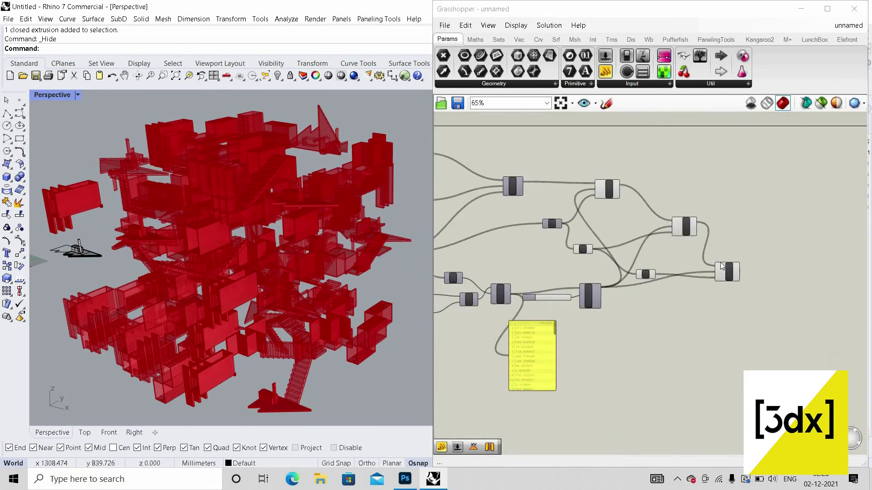
{"action": "left_click", "coordinate": [682, 223]}
{"action": "left_click", "coordinate": [603, 182]}
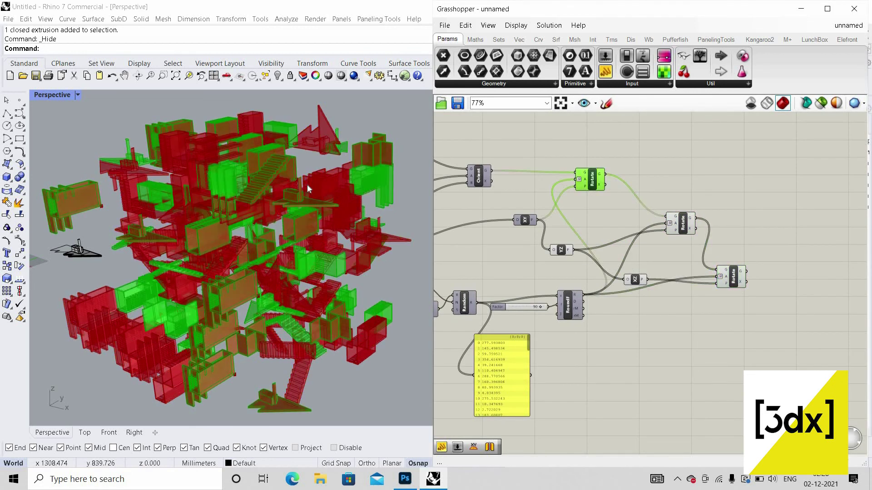
{"action": "scroll", "coordinate": [400, 247], "scroll_direction": "down", "scroll_amount": 3}
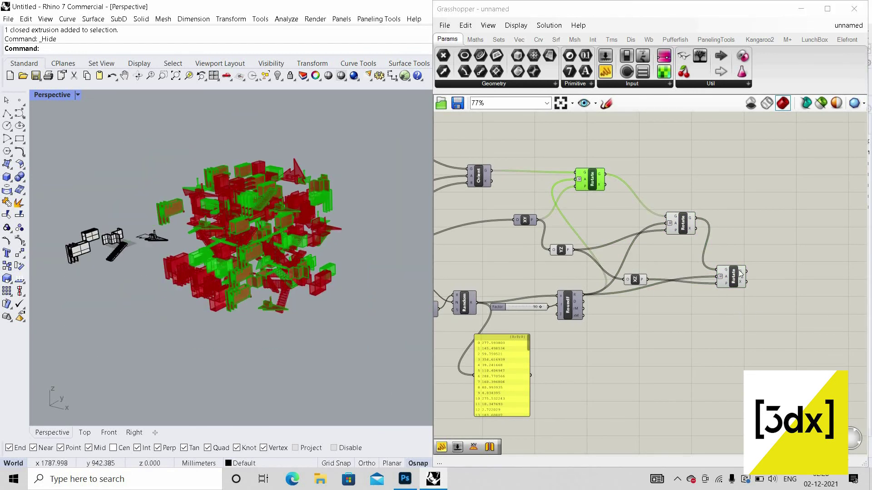
{"action": "left_click", "coordinate": [751, 303]}
{"action": "scroll", "coordinate": [745, 286], "scroll_direction": "up", "scroll_amount": 1}
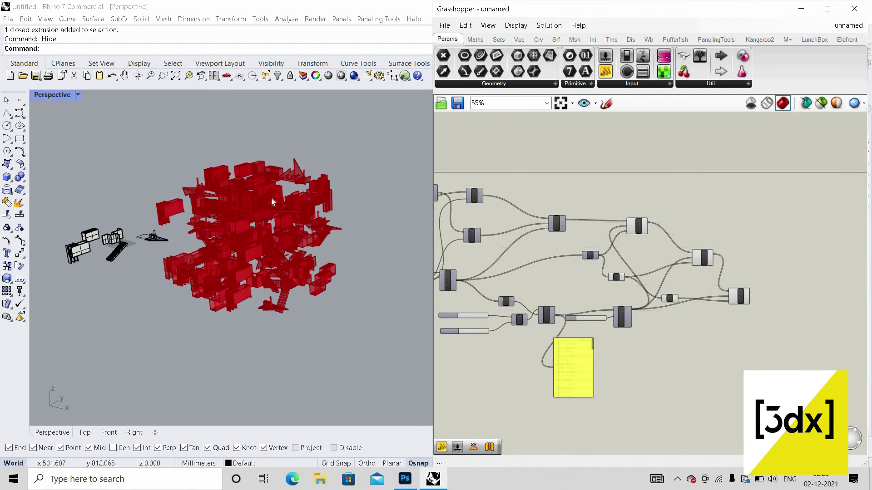
Bake the first Rotate's geometry output to the Default layer as a group.
{"action": "scroll", "coordinate": [631, 226], "scroll_direction": "up", "scroll_amount": 5}
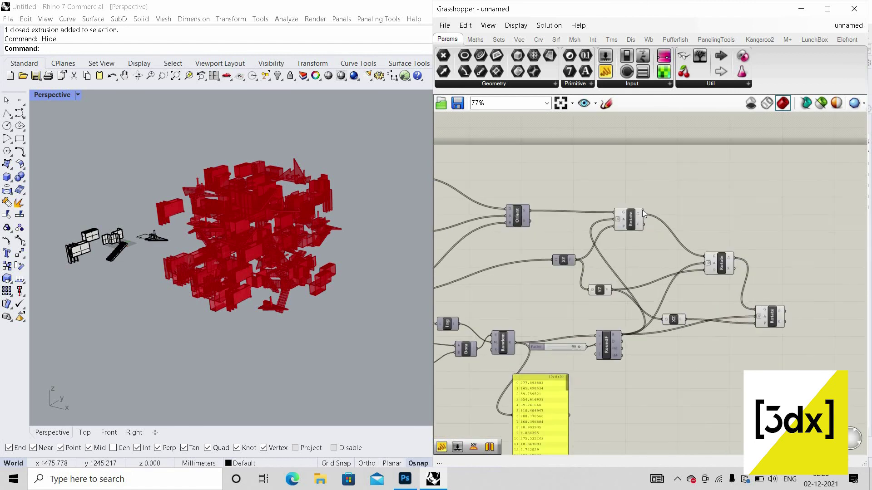
{"action": "right_click", "coordinate": [643, 210]}
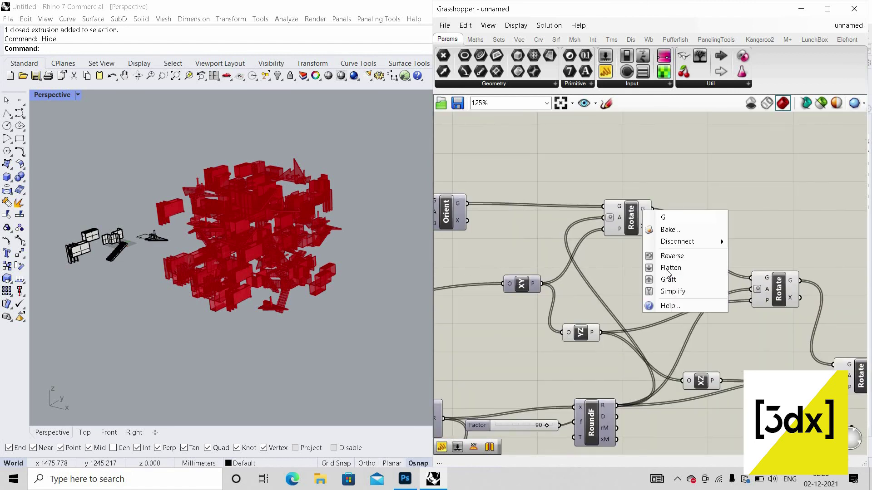
{"action": "left_click", "coordinate": [668, 229]}
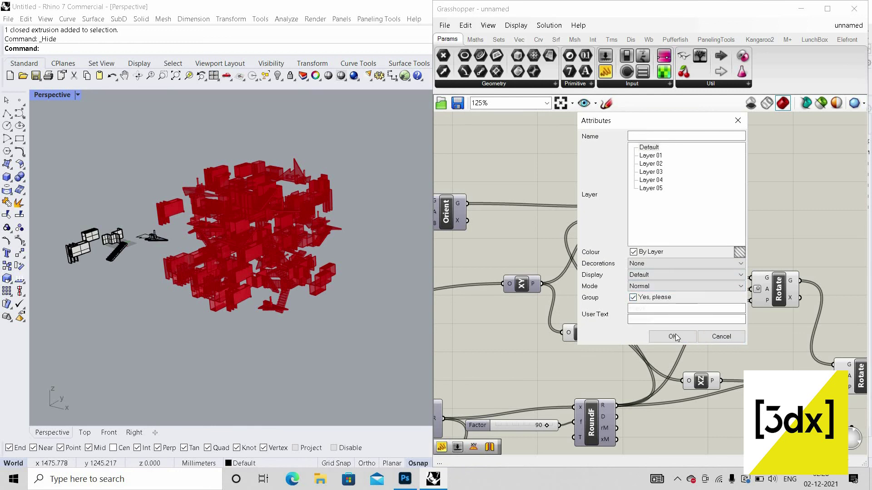
{"action": "left_click", "coordinate": [680, 337]}
{"action": "scroll", "coordinate": [761, 283], "scroll_direction": "down", "scroll_amount": 2}
{"action": "scroll", "coordinate": [723, 281], "scroll_direction": "up", "scroll_amount": 2}
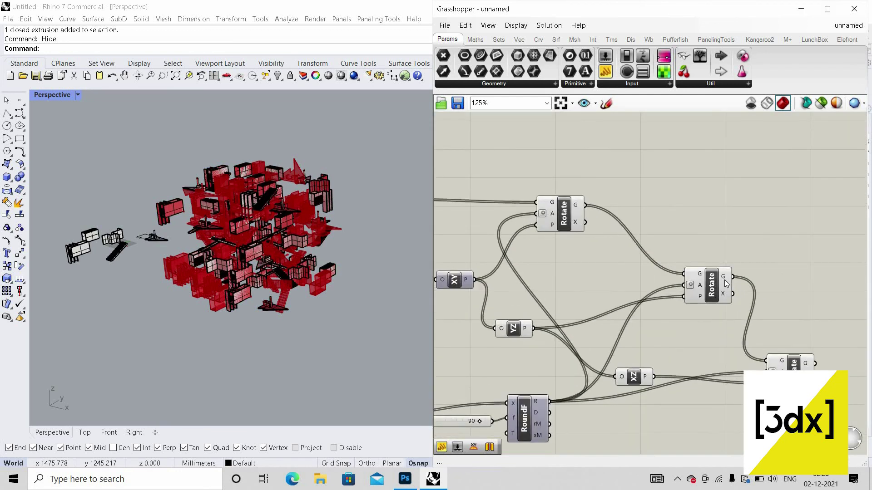
Bake the second Rotate's geometry output to the Default layer as a group.
{"action": "right_click", "coordinate": [725, 278]}
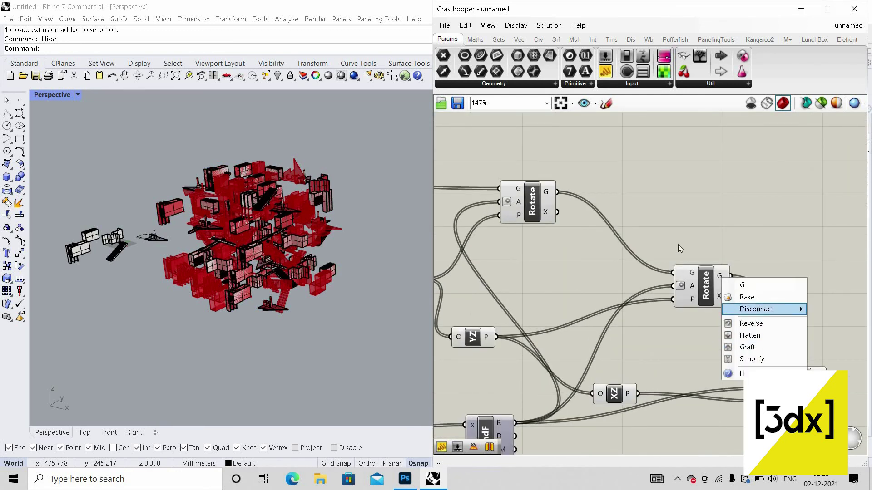
{"action": "left_click", "coordinate": [741, 298]}
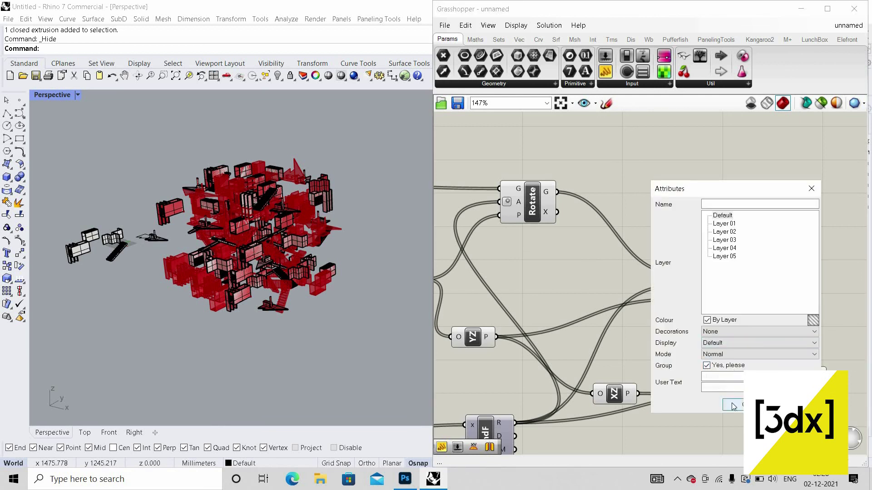
{"action": "left_click", "coordinate": [738, 407]}
{"action": "right_click_drag", "start_coordinate": [823, 381], "coordinate": [791, 366]}
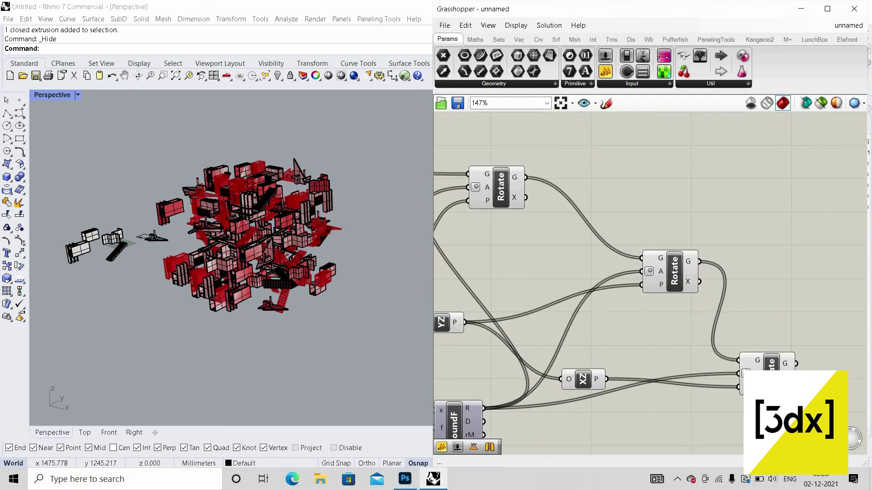
Bake the third Rotate's geometry output with the default attributes.
{"action": "right_click", "coordinate": [780, 365]}
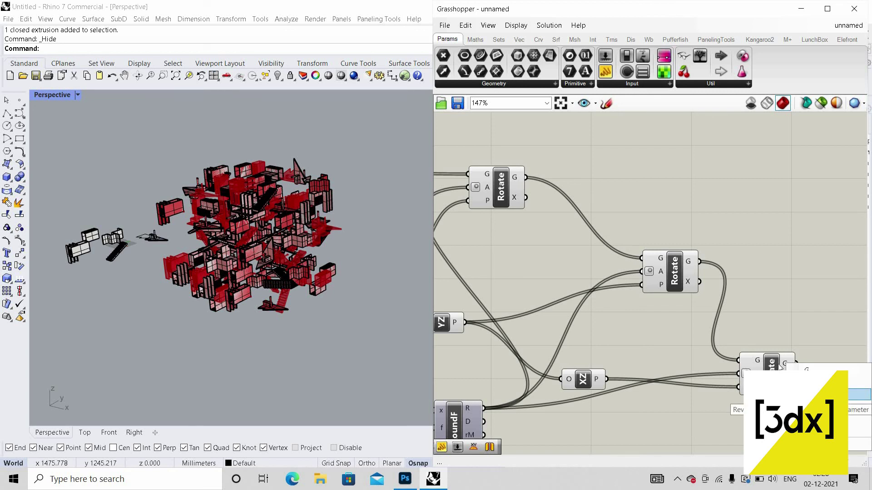
{"action": "left_click", "coordinate": [812, 395]}
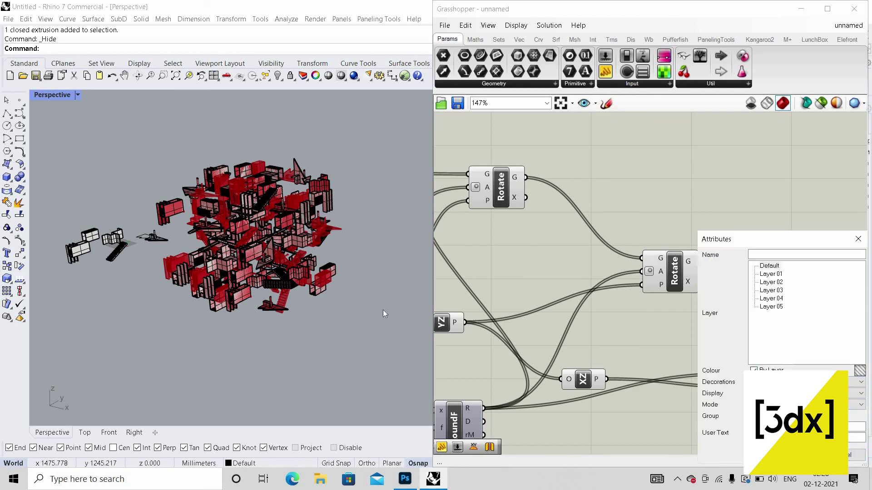
{"action": "key", "text": "Return"}
Select all block instances of the baked cluster and move them along the X axis, well clear of the box and source blocks.
{"action": "scroll", "coordinate": [317, 230], "scroll_direction": "down", "scroll_amount": 3}
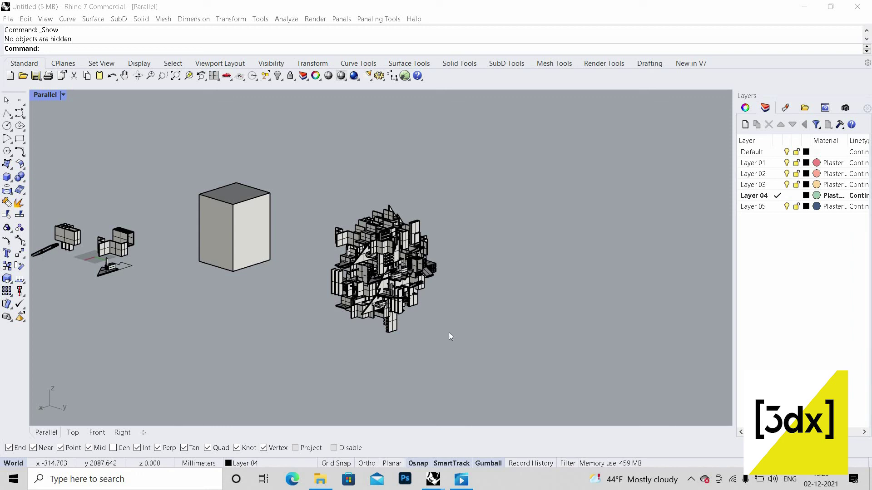
{"action": "scroll", "coordinate": [384, 219], "scroll_direction": "up", "scroll_amount": 3}
{"action": "scroll", "coordinate": [380, 284], "scroll_direction": "down", "scroll_amount": 2}
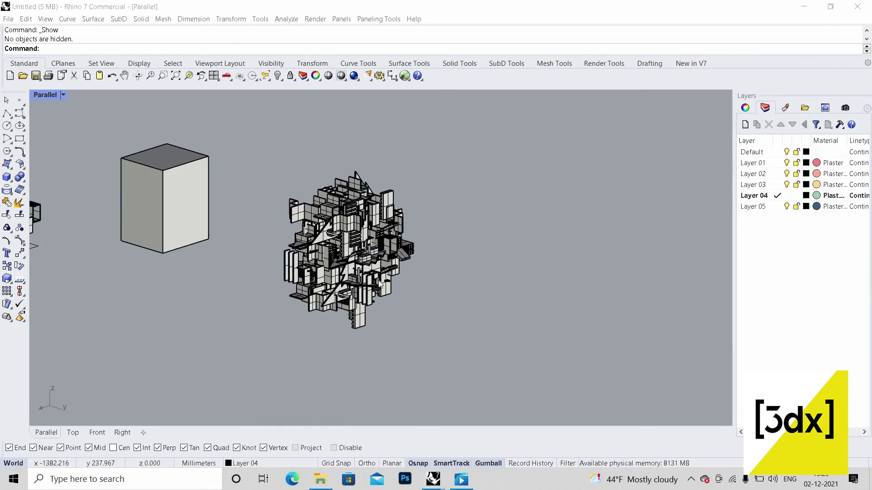
{"action": "left_click_drag", "start_coordinate": [530, 141], "coordinate": [270, 344]}
{"action": "scroll", "coordinate": [374, 279], "scroll_direction": "up", "scroll_amount": 2}
{"action": "scroll", "coordinate": [493, 273], "scroll_direction": "down", "scroll_amount": 6}
{"action": "scroll", "coordinate": [426, 262], "scroll_direction": "up", "scroll_amount": 4}
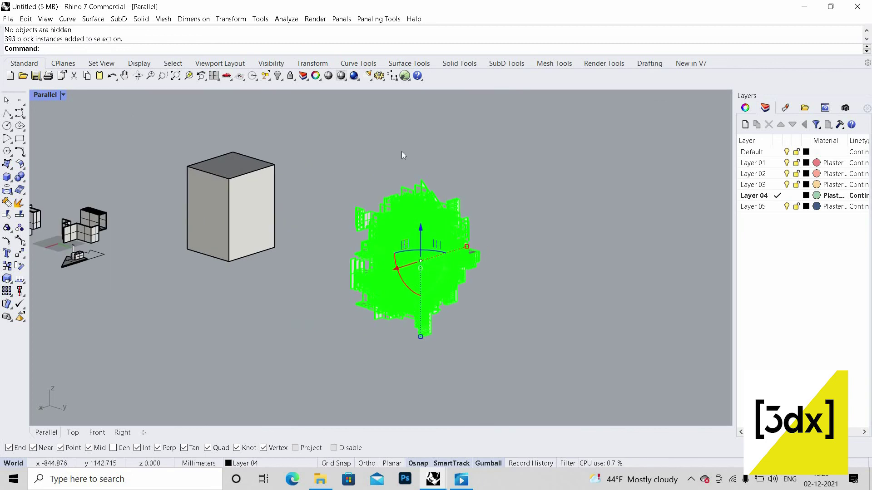
{"action": "left_click", "coordinate": [357, 175]}
{"action": "scroll", "coordinate": [381, 191], "scroll_direction": "down", "scroll_amount": 2}
{"action": "left_click_drag", "start_coordinate": [520, 318], "coordinate": [340, 160]}
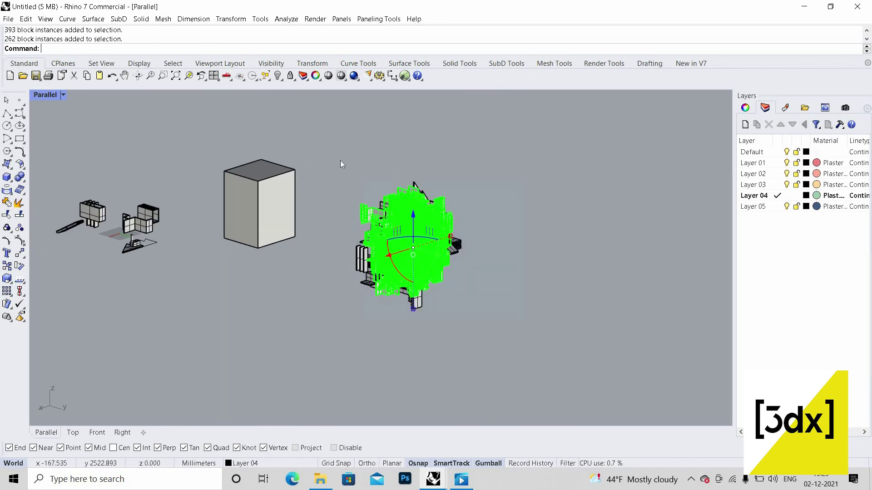
{"action": "left_click_drag", "start_coordinate": [454, 308], "coordinate": [336, 156]}
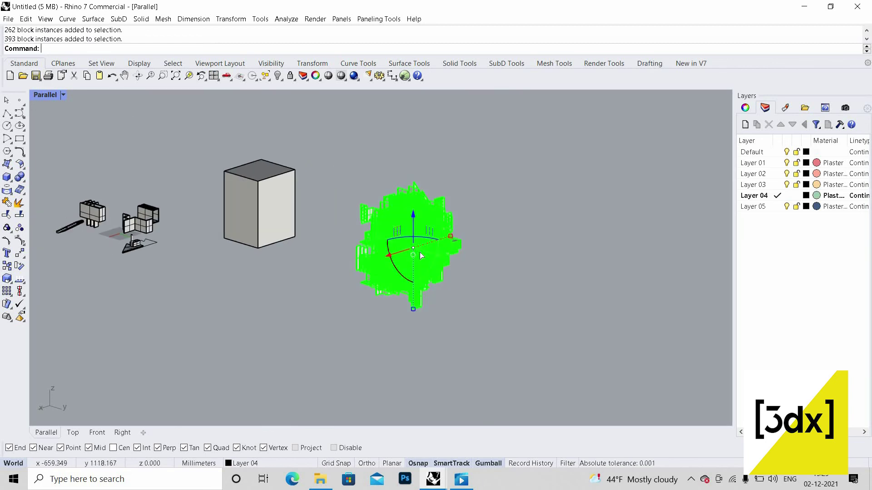
{"action": "left_click_drag", "start_coordinate": [389, 256], "coordinate": [191, 321]}
{"action": "scroll", "coordinate": [228, 331], "scroll_direction": "down", "scroll_amount": 8}
{"action": "scroll", "coordinate": [197, 320], "scroll_direction": "up", "scroll_amount": 8}
{"action": "left_click", "coordinate": [501, 287]}
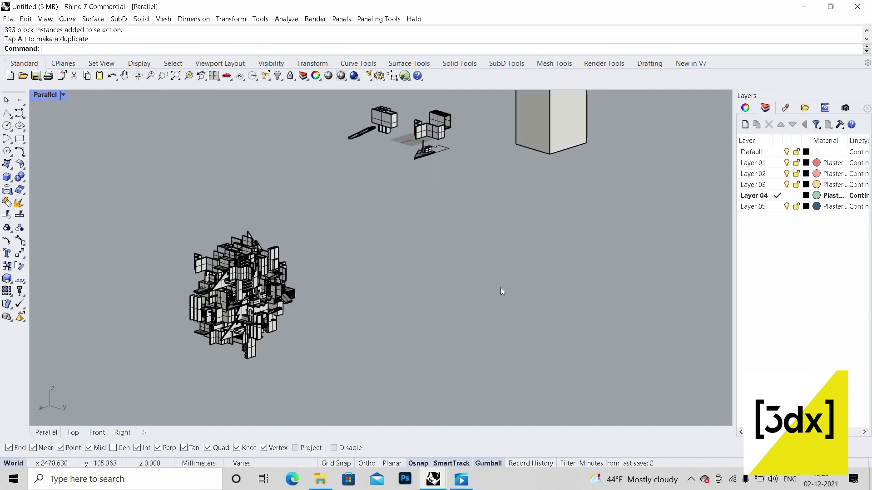
Examine the moved block cluster up close and from different angles in the Parallel viewport.
{"action": "scroll", "coordinate": [205, 309], "scroll_direction": "up", "scroll_amount": 4}
{"action": "scroll", "coordinate": [468, 293], "scroll_direction": "down", "scroll_amount": 4}
{"action": "right_click_drag", "start_coordinate": [468, 293], "coordinate": [154, 230]}
{"action": "scroll", "coordinate": [550, 293], "scroll_direction": "down", "scroll_amount": 4}
{"action": "scroll", "coordinate": [179, 235], "scroll_direction": "up", "scroll_amount": 2}
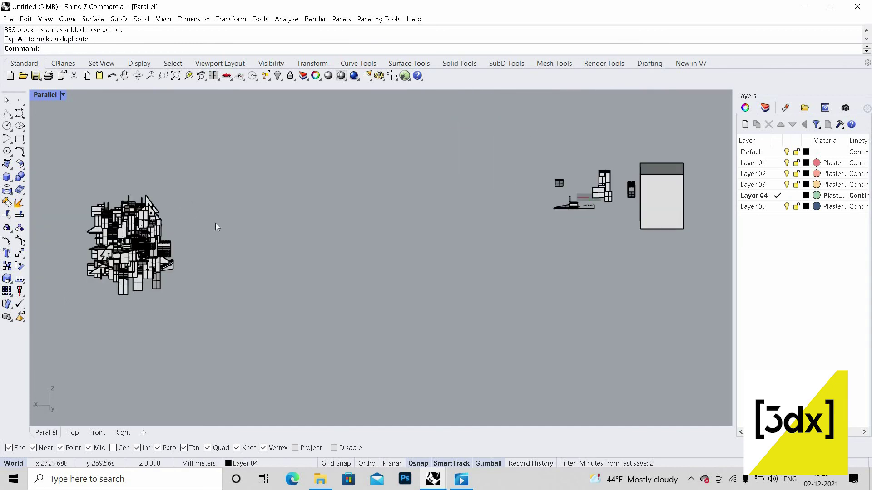
{"action": "scroll", "coordinate": [215, 222], "scroll_direction": "up", "scroll_amount": 4}
{"action": "right_click_drag", "start_coordinate": [216, 223], "coordinate": [273, 245]}
{"action": "scroll", "coordinate": [227, 231], "scroll_direction": "up", "scroll_amount": 2}
Look up the isometric view presets (NE, NW, SE, SW) available for the Parallel viewport.
{"action": "left_click", "coordinate": [63, 95]}
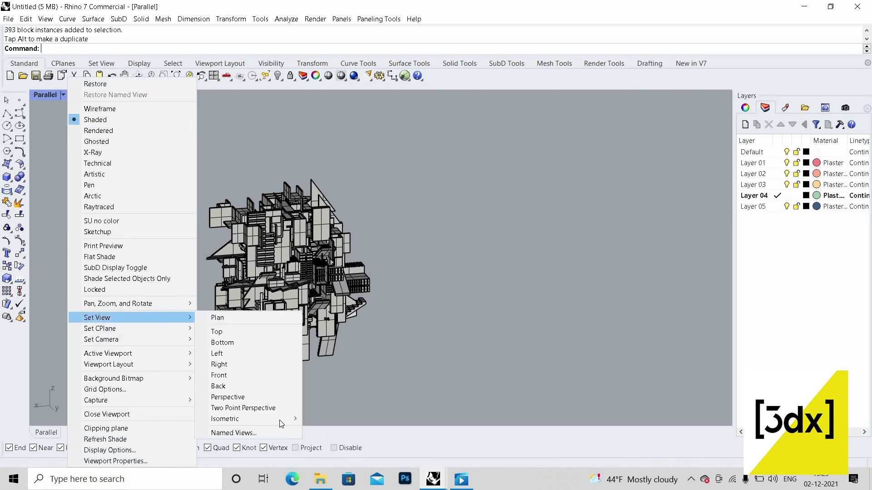
{"action": "mouse_move", "coordinate": [280, 421]}
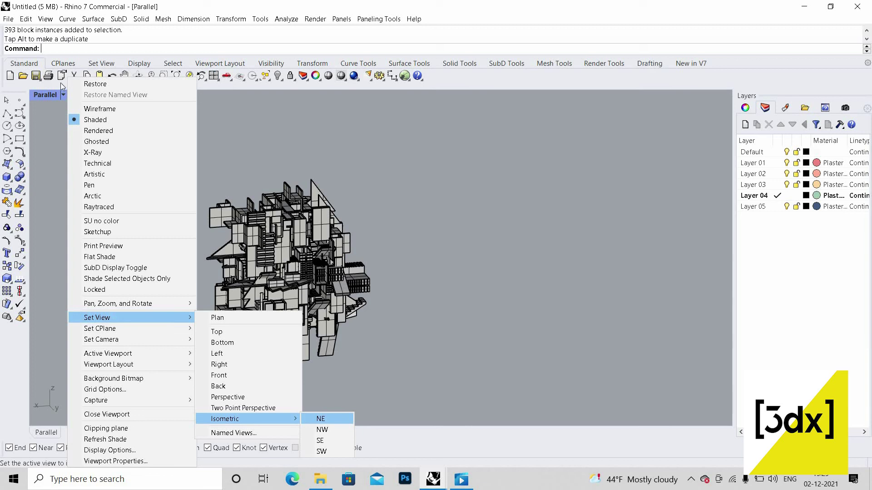
{"action": "left_click", "coordinate": [38, 113]}
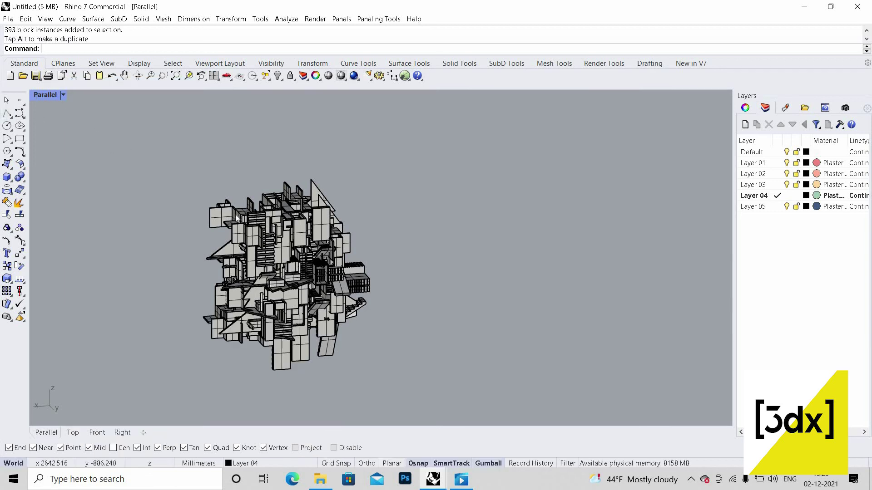
{"action": "mouse_move", "coordinate": [296, 200]}
{"action": "right_mouse_down"}
{"action": "mouse_move", "coordinate": [318, 195]}
{"action": "mouse_move", "coordinate": [309, 200]}
{"action": "right_mouse_up"}
{"action": "right_click", "coordinate": [295, 204]}
{"action": "scroll", "coordinate": [294, 207], "scroll_direction": "up", "scroll_amount": 2}
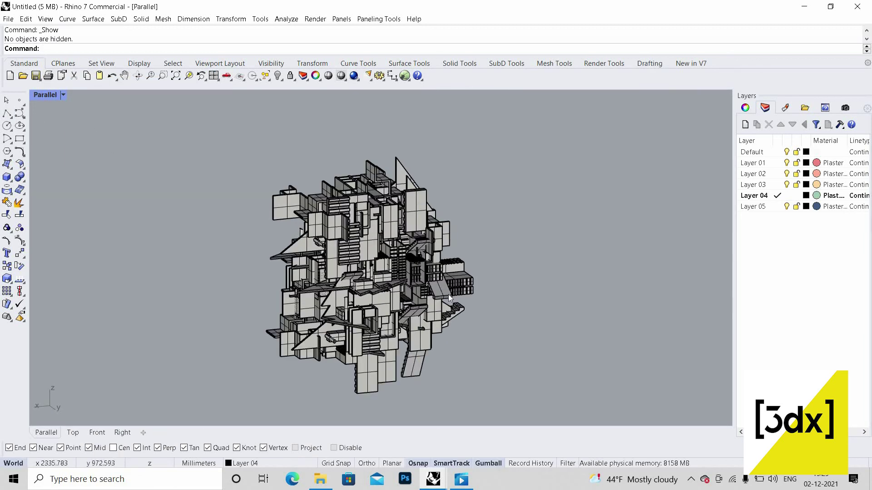
Switch the Parallel viewport to the Rendered display mode.
{"action": "scroll", "coordinate": [448, 294], "scroll_direction": "up", "scroll_amount": 2}
{"action": "scroll", "coordinate": [518, 241], "scroll_direction": "down", "scroll_amount": 2}
{"action": "right_click_drag", "start_coordinate": [519, 241], "coordinate": [603, 197]}
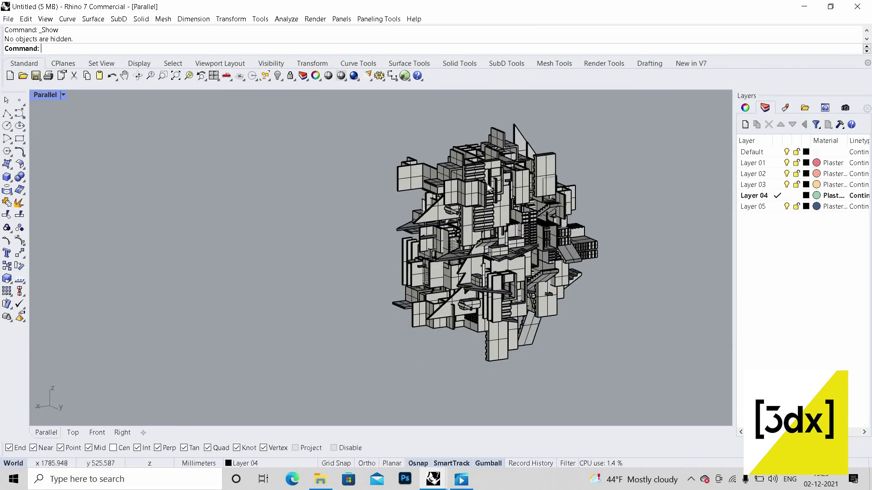
{"action": "scroll", "coordinate": [608, 192], "scroll_direction": "up", "scroll_amount": 2}
{"action": "left_click", "coordinate": [66, 96]}
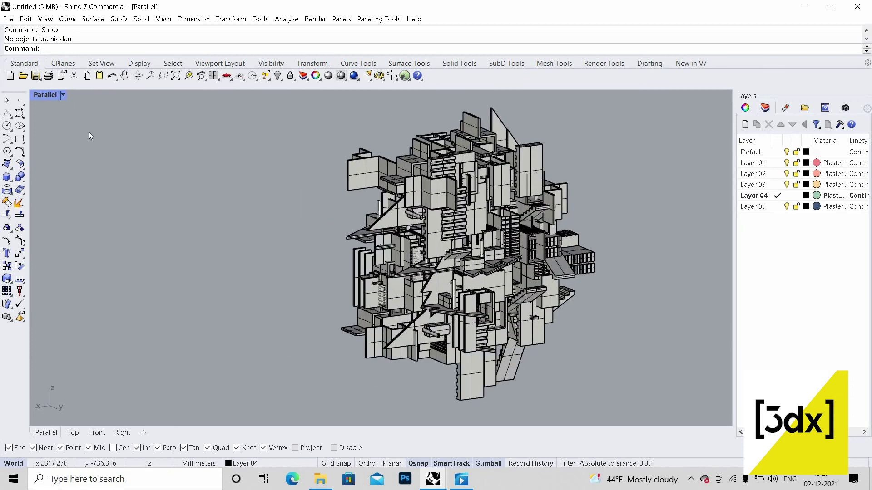
{"action": "left_click", "coordinate": [96, 131]}
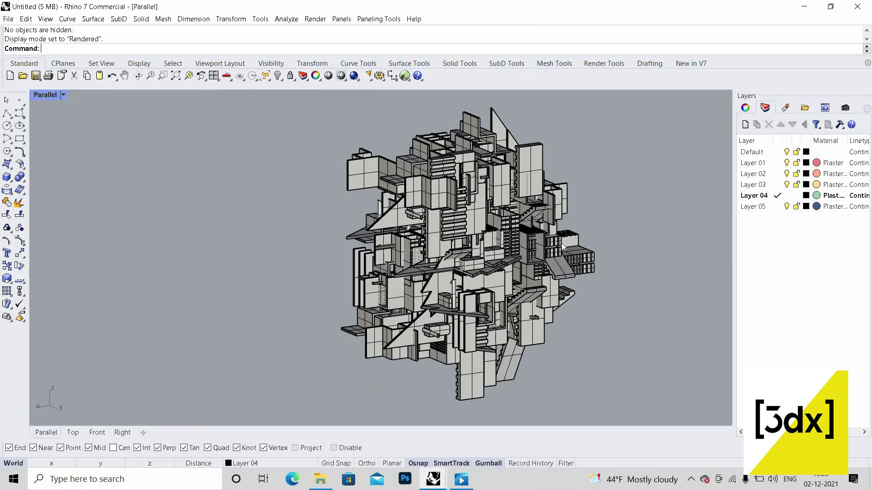
Examine the rendered block cluster from different angles and distances in the Parallel viewport.
{"action": "scroll", "coordinate": [491, 250], "scroll_direction": "down", "scroll_amount": 1}
{"action": "scroll", "coordinate": [489, 252], "scroll_direction": "up", "scroll_amount": 1}
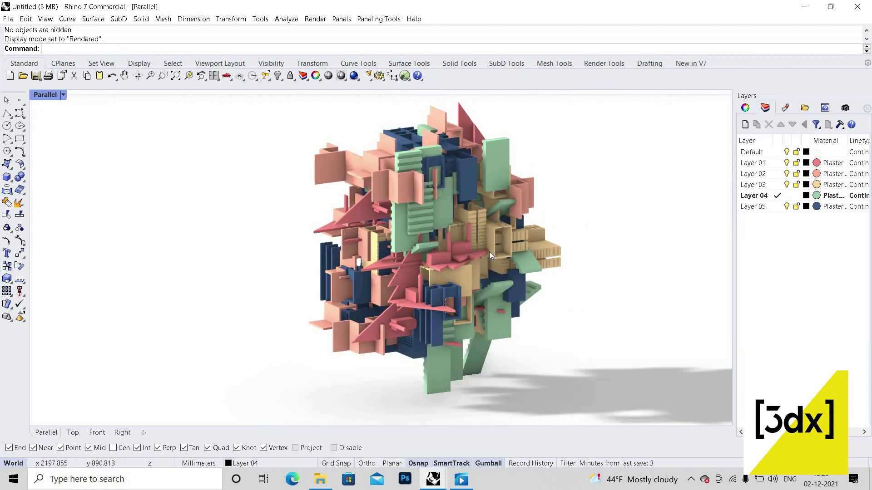
{"action": "right_click_drag", "start_coordinate": [489, 251], "coordinate": [529, 273], "text": "shift"}
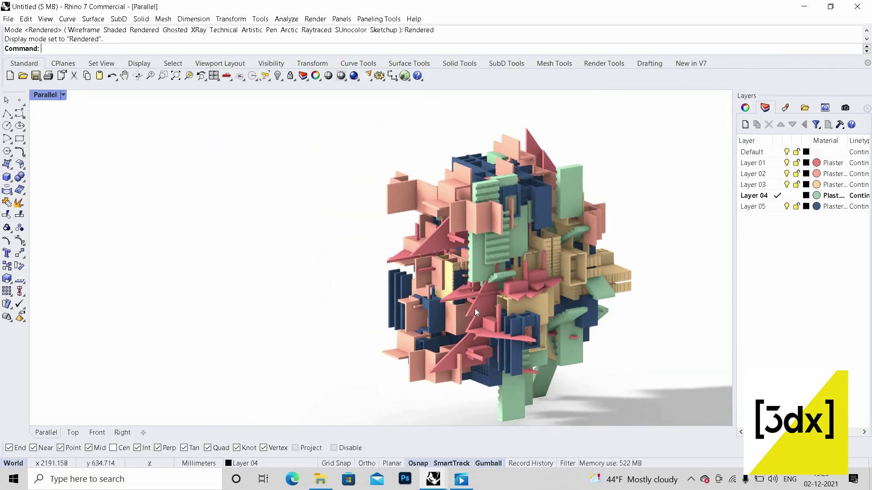
{"action": "right_click_drag", "start_coordinate": [475, 309], "coordinate": [419, 154]}
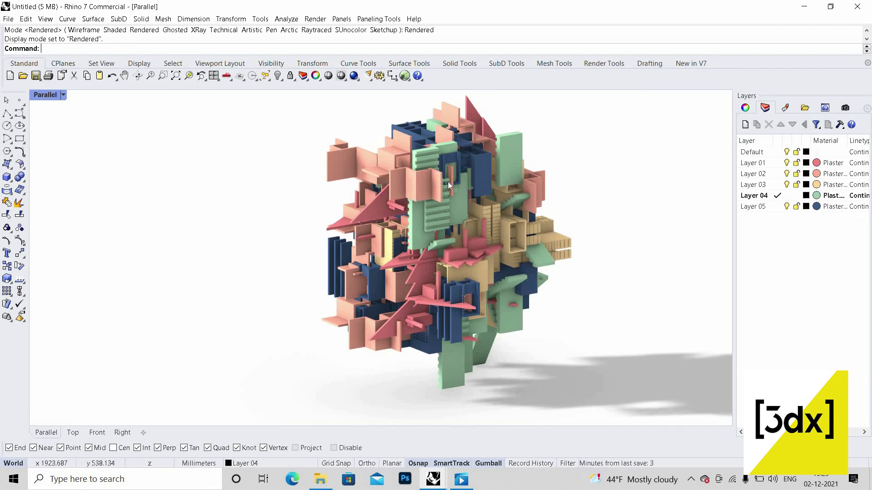
{"action": "scroll", "coordinate": [450, 185], "scroll_direction": "up", "scroll_amount": 2}
{"action": "scroll", "coordinate": [449, 190], "scroll_direction": "down", "scroll_amount": 2}
{"action": "right_click_drag", "start_coordinate": [361, 231], "coordinate": [567, 199]}
{"action": "scroll", "coordinate": [567, 195], "scroll_direction": "up", "scroll_amount": 2}
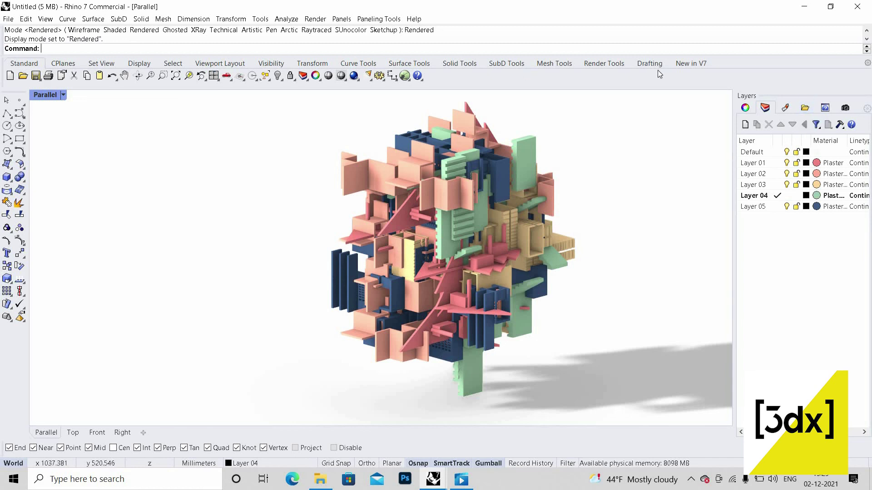
Look over the sun options and sun position settings for the rendered view.
{"action": "left_click", "coordinate": [606, 64]}
{"action": "left_click", "coordinate": [420, 75]}
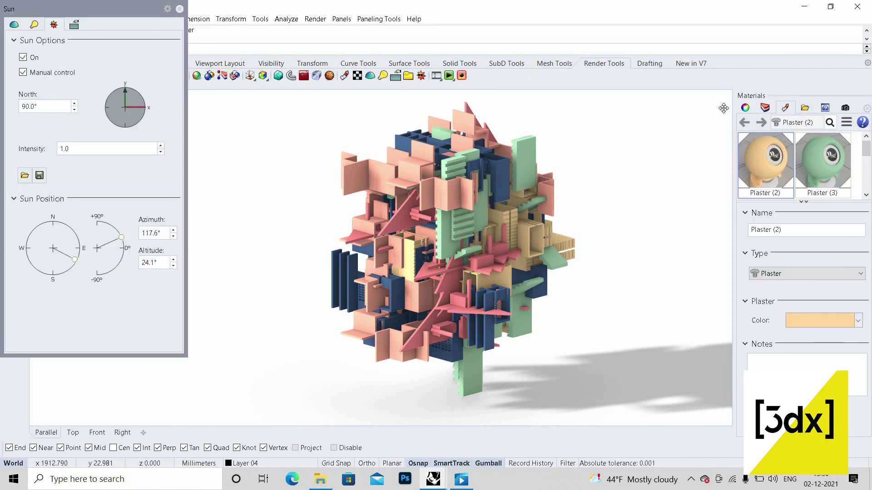
{"action": "mouse_move", "coordinate": [723, 108]}
{"action": "left_mouse_down"}
{"action": "mouse_move", "coordinate": [645, 112]}
{"action": "mouse_move", "coordinate": [715, 113]}
{"action": "left_mouse_up"}
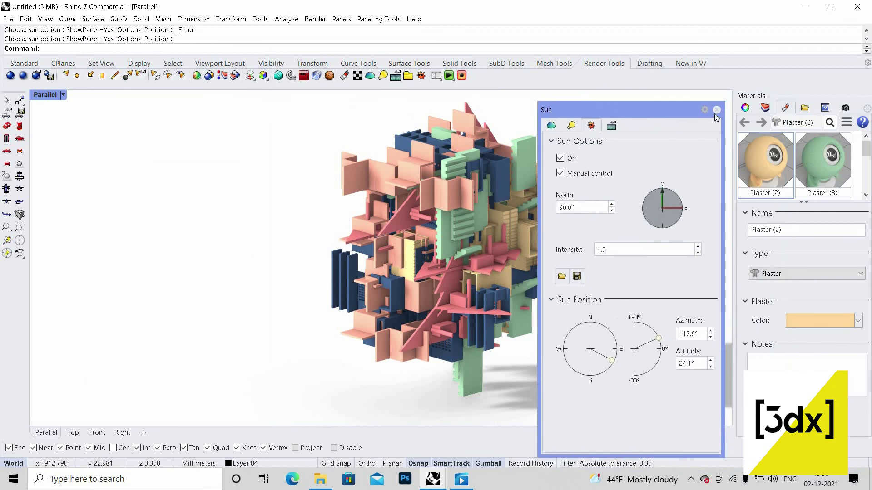
{"action": "left_click", "coordinate": [408, 76]}
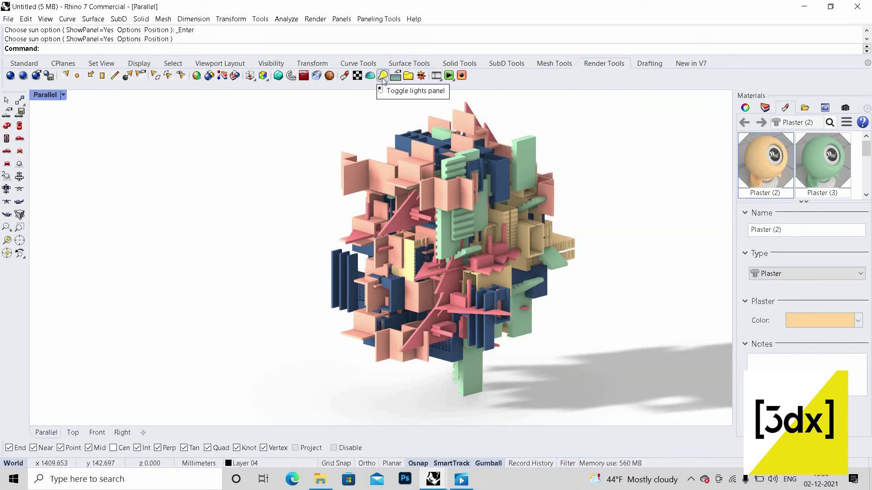
Toggle the Sun light off and back on in the scene's light list and open its settings.
{"action": "left_click", "coordinate": [383, 77]}
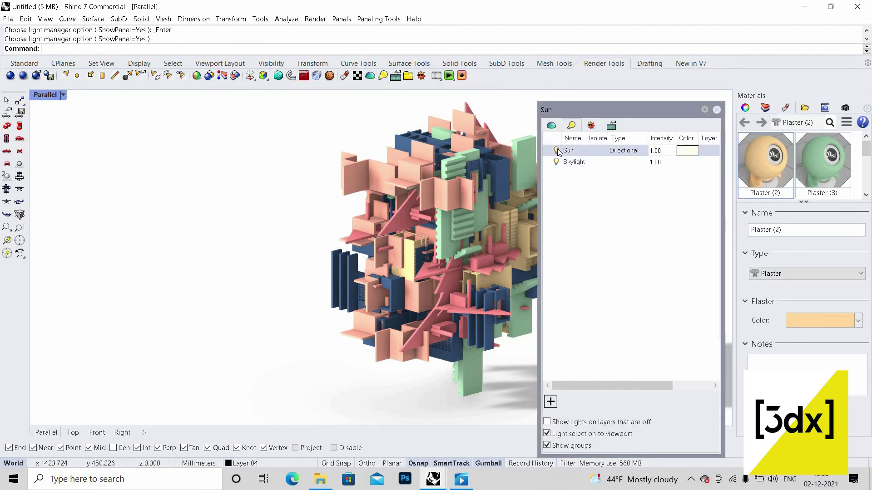
{"action": "left_click", "coordinate": [557, 151]}
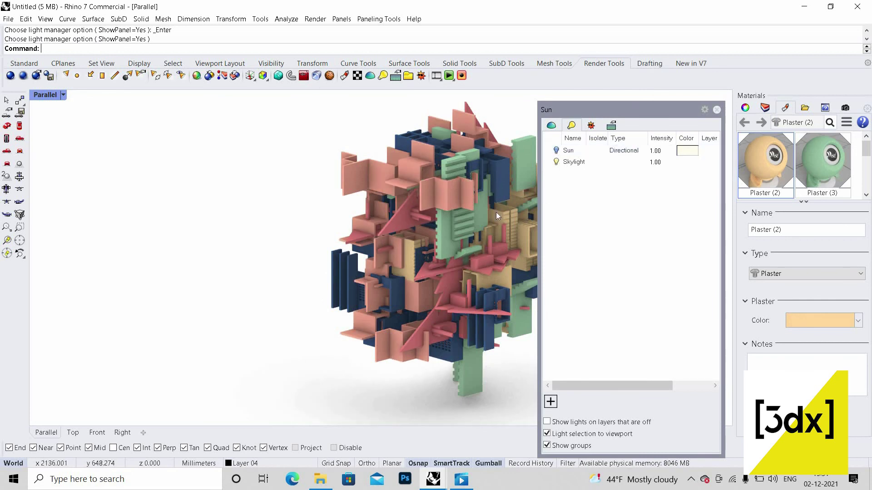
{"action": "left_click_drag", "start_coordinate": [670, 113], "coordinate": [758, 118]}
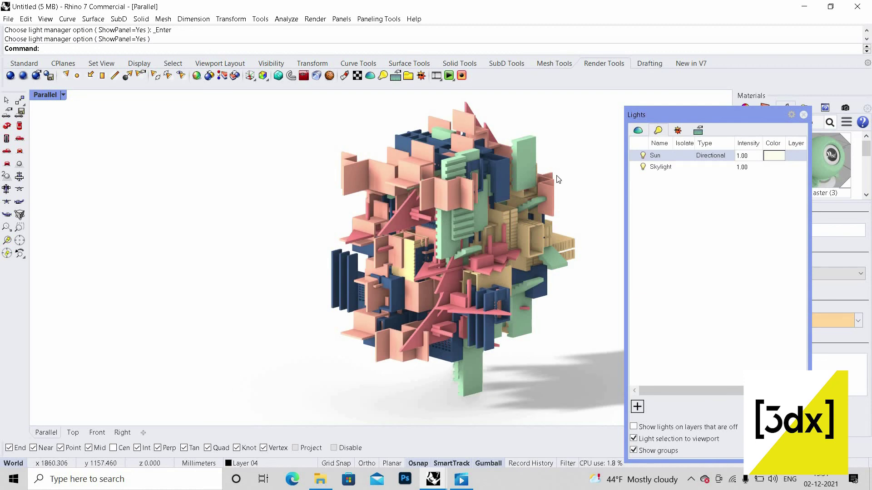
{"action": "double_click", "coordinate": [694, 156]}
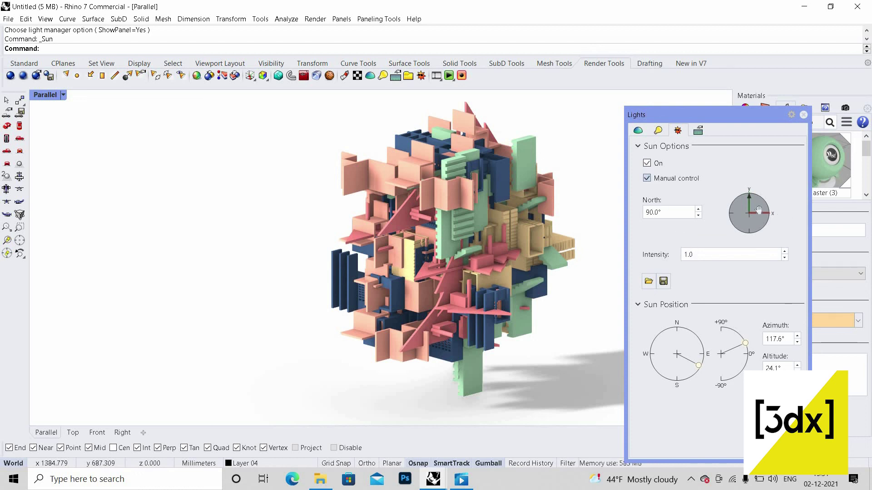
Try the manually controlled sun with north at 37.9°, altitude at 75.5° and azimuth at about 70.6°.
{"action": "mouse_move", "coordinate": [759, 217]}
{"action": "left_mouse_down"}
{"action": "mouse_move", "coordinate": [740, 214]}
{"action": "mouse_move", "coordinate": [747, 209]}
{"action": "left_mouse_up"}
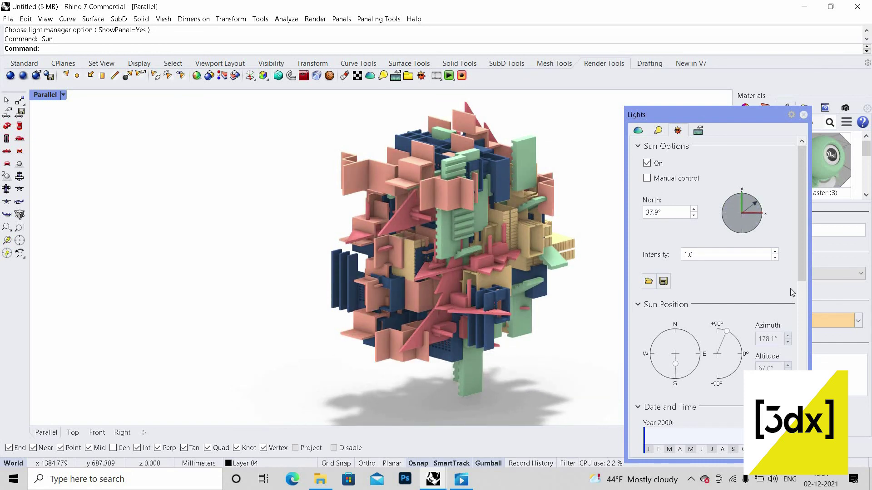
{"action": "left_click", "coordinate": [731, 334]}
{"action": "left_click_drag", "start_coordinate": [741, 340], "coordinate": [700, 322]}
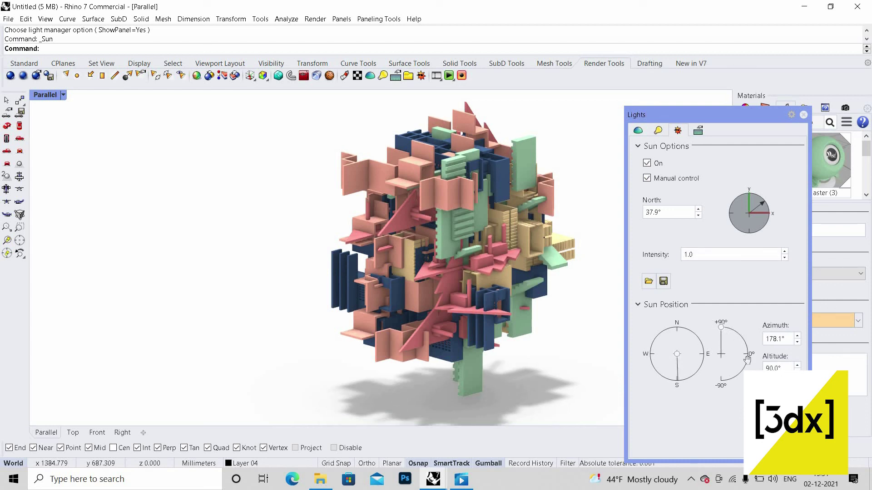
{"action": "left_click_drag", "start_coordinate": [747, 359], "coordinate": [728, 328]}
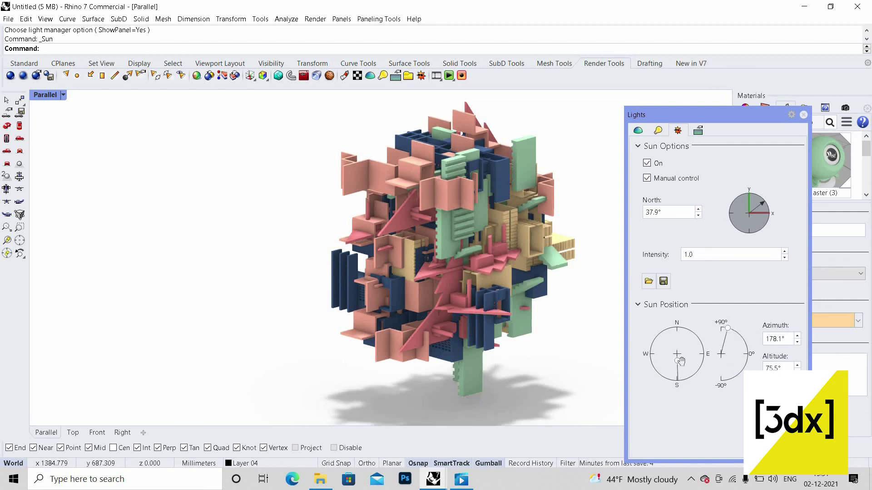
{"action": "left_click_drag", "start_coordinate": [688, 371], "coordinate": [701, 352]}
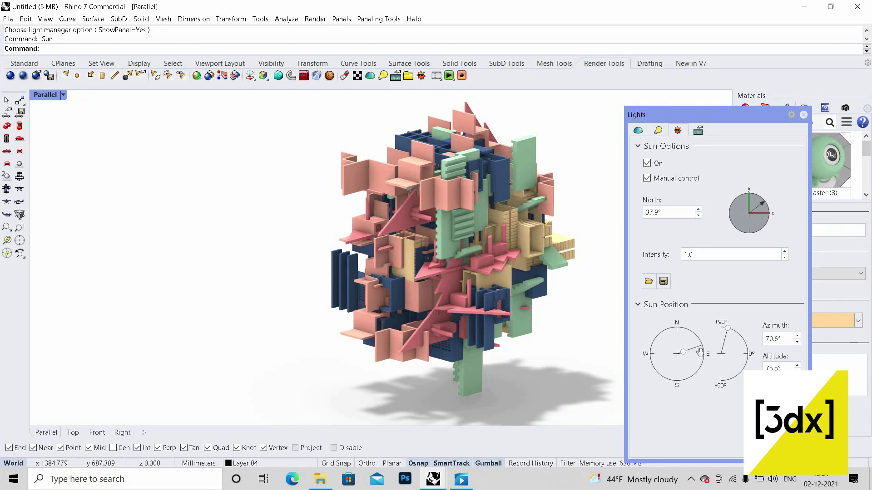
Set the sun's north direction to 104.0° and lower its altitude to 23.6°.
{"action": "left_click_drag", "start_coordinate": [765, 208], "coordinate": [745, 207]}
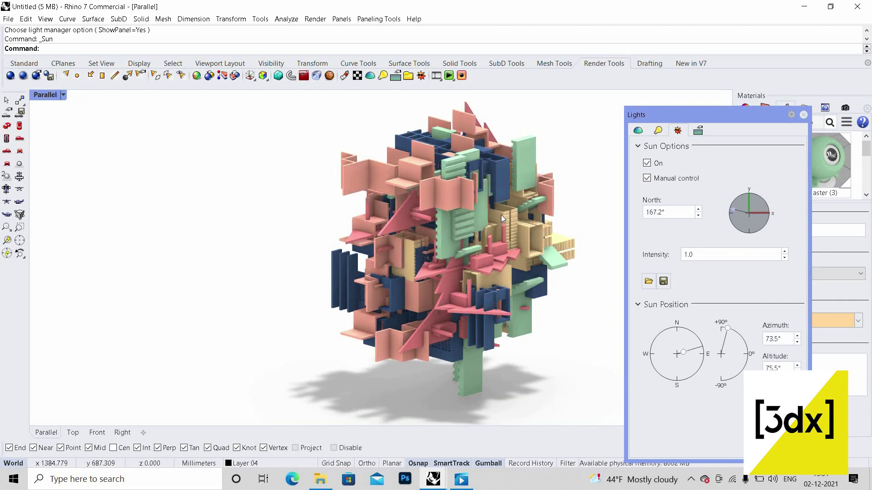
{"action": "scroll", "coordinate": [488, 214], "scroll_direction": "up", "scroll_amount": 3}
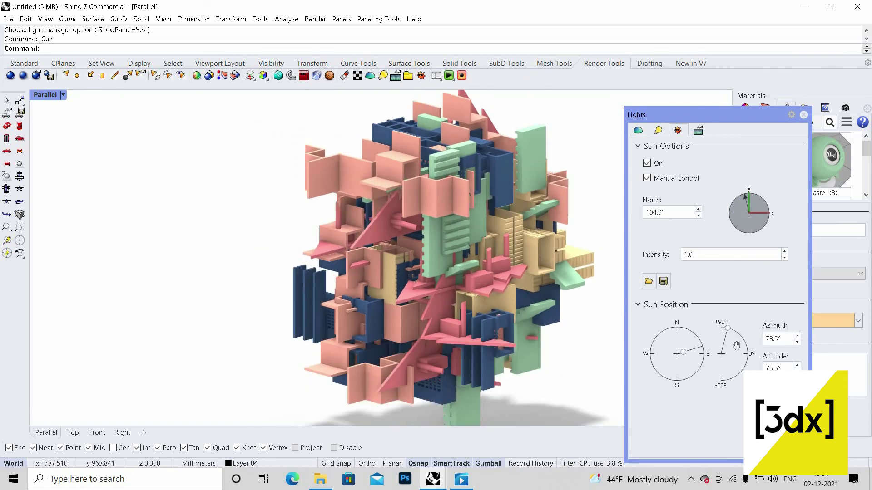
{"action": "mouse_move", "coordinate": [736, 346]}
{"action": "left_mouse_down"}
{"action": "mouse_move", "coordinate": [733, 357]}
{"action": "mouse_move", "coordinate": [733, 344]}
{"action": "left_mouse_up"}
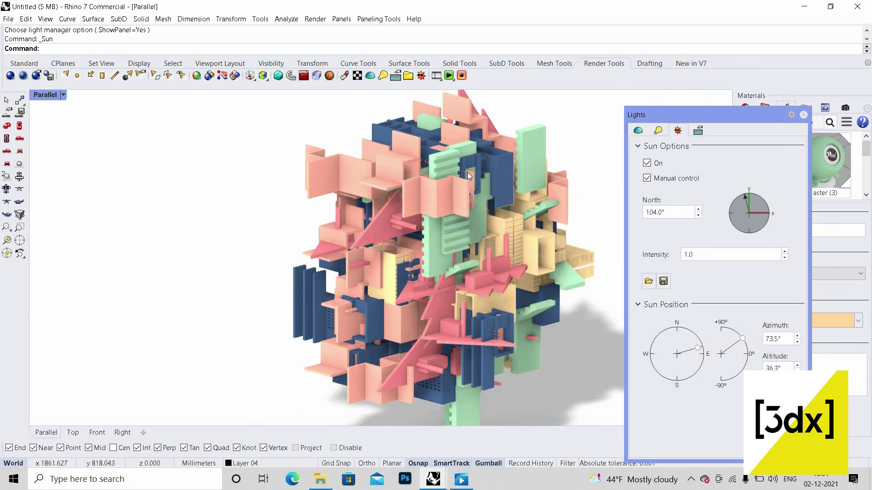
{"action": "right_click_drag", "start_coordinate": [468, 172], "coordinate": [472, 173]}
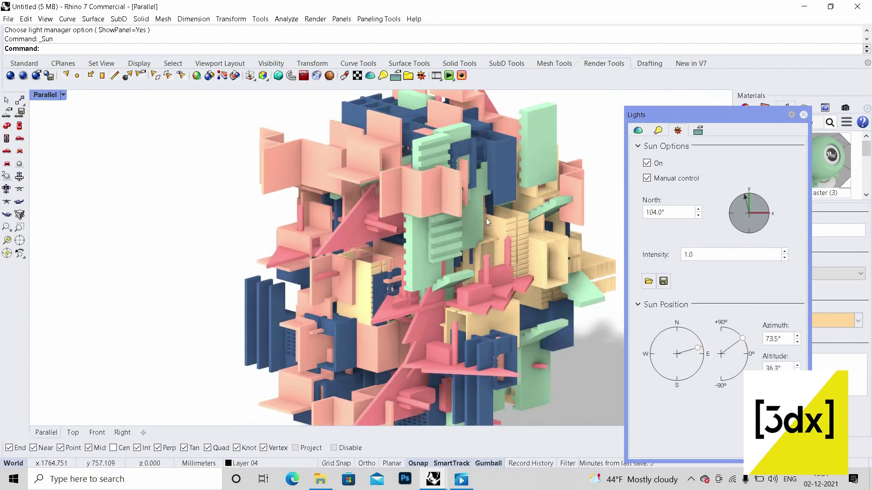
{"action": "scroll", "coordinate": [486, 218], "scroll_direction": "up", "scroll_amount": 2}
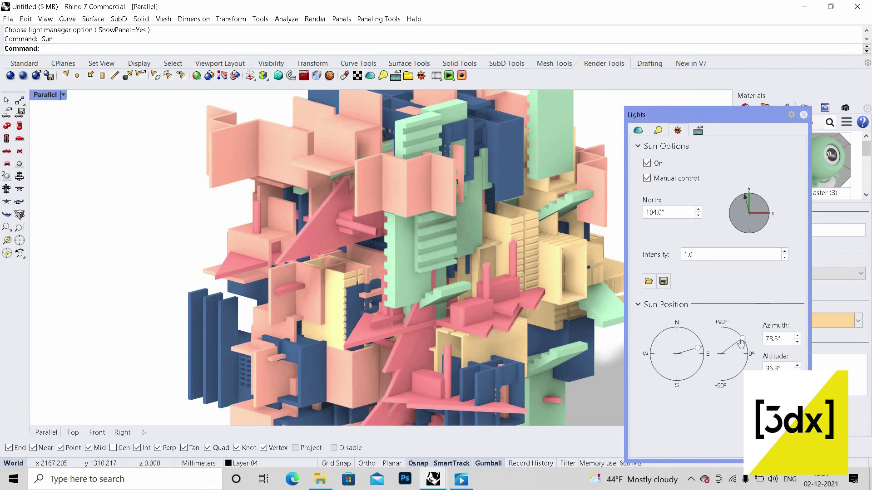
{"action": "left_click_drag", "start_coordinate": [745, 344], "coordinate": [748, 349]}
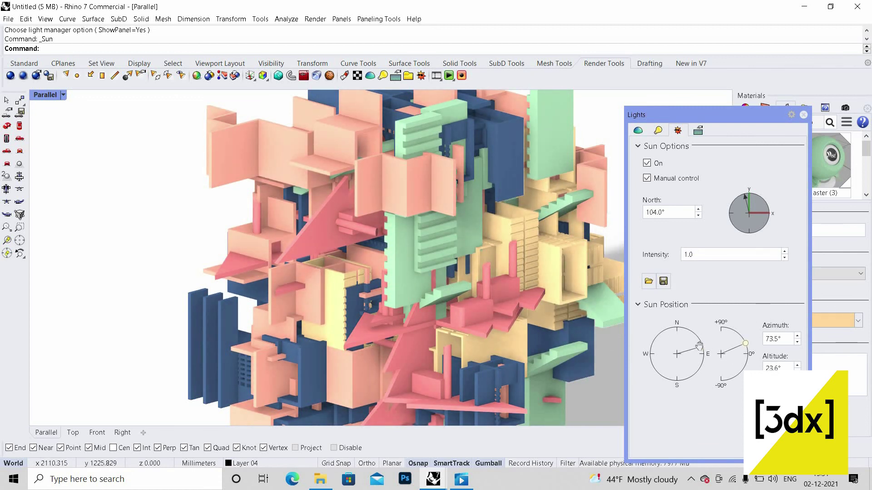
Try a sun azimuth of 37.9° and check the shading on the cluster.
{"action": "left_click_drag", "start_coordinate": [700, 345], "coordinate": [692, 335]}
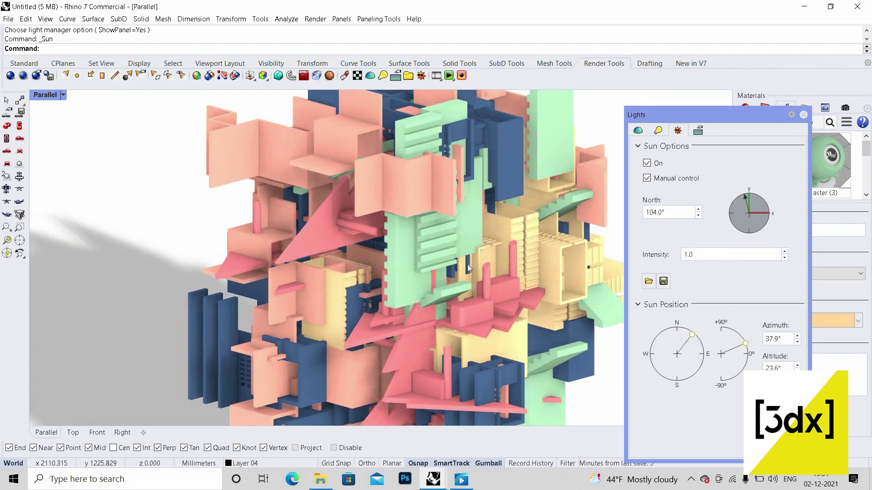
{"action": "scroll", "coordinate": [405, 197], "scroll_direction": "down", "scroll_amount": 4}
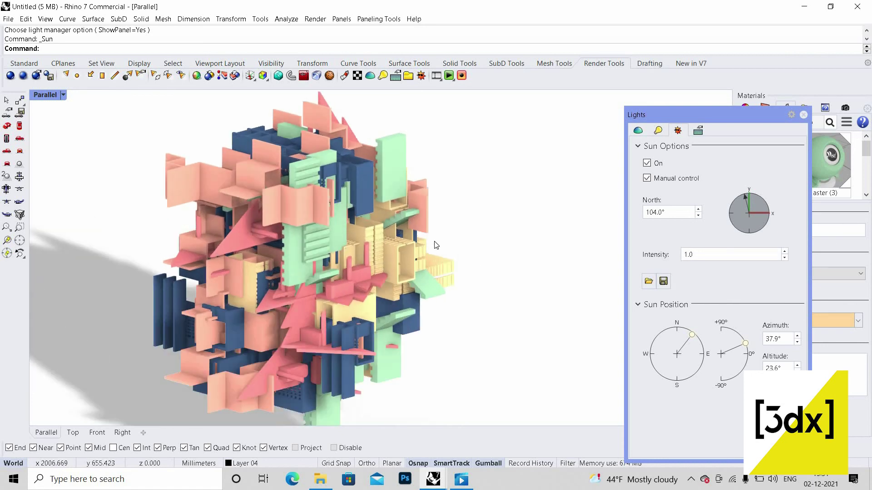
{"action": "scroll", "coordinate": [305, 197], "scroll_direction": "up", "scroll_amount": 3}
{"action": "scroll", "coordinate": [292, 195], "scroll_direction": "down", "scroll_amount": 3}
{"action": "scroll", "coordinate": [312, 197], "scroll_direction": "up", "scroll_amount": 2}
{"action": "scroll", "coordinate": [311, 197], "scroll_direction": "up", "scroll_amount": 2}
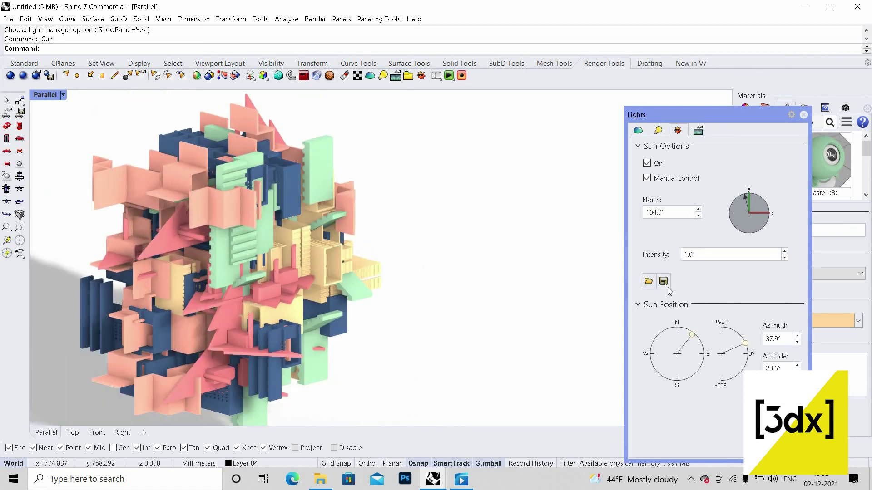
Set the sun's azimuth to 133.6°, check the shadows on the cluster and close the light settings.
{"action": "left_click_drag", "start_coordinate": [685, 369], "coordinate": [694, 370]}
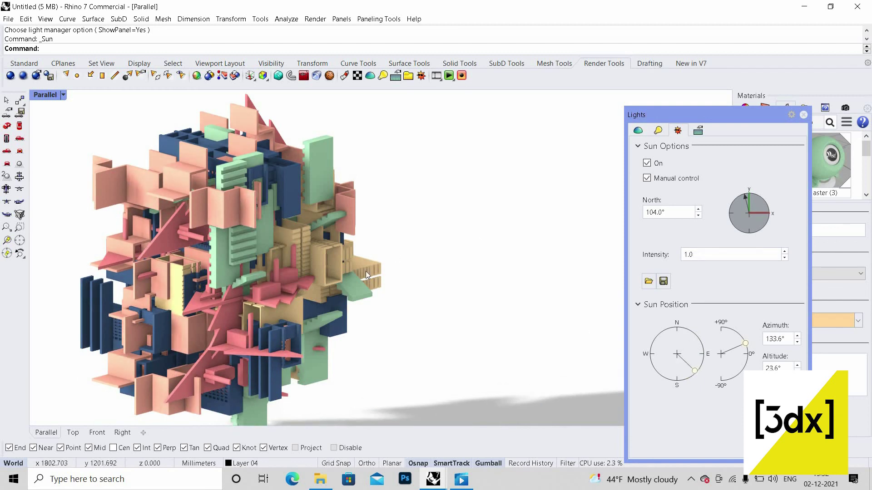
{"action": "scroll", "coordinate": [374, 282], "scroll_direction": "down", "scroll_amount": 3}
{"action": "scroll", "coordinate": [382, 288], "scroll_direction": "up", "scroll_amount": 2}
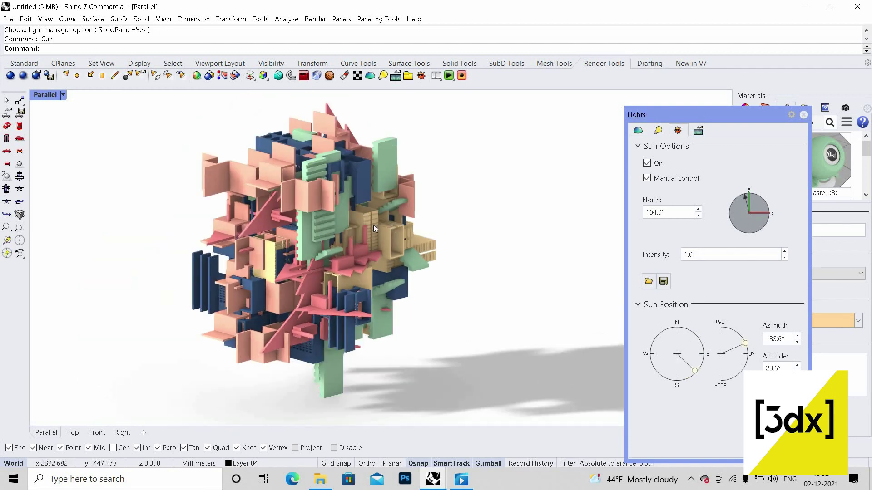
{"action": "scroll", "coordinate": [382, 241], "scroll_direction": "up", "scroll_amount": 2}
{"action": "scroll", "coordinate": [405, 269], "scroll_direction": "down", "scroll_amount": 2}
{"action": "scroll", "coordinate": [386, 244], "scroll_direction": "up", "scroll_amount": 2}
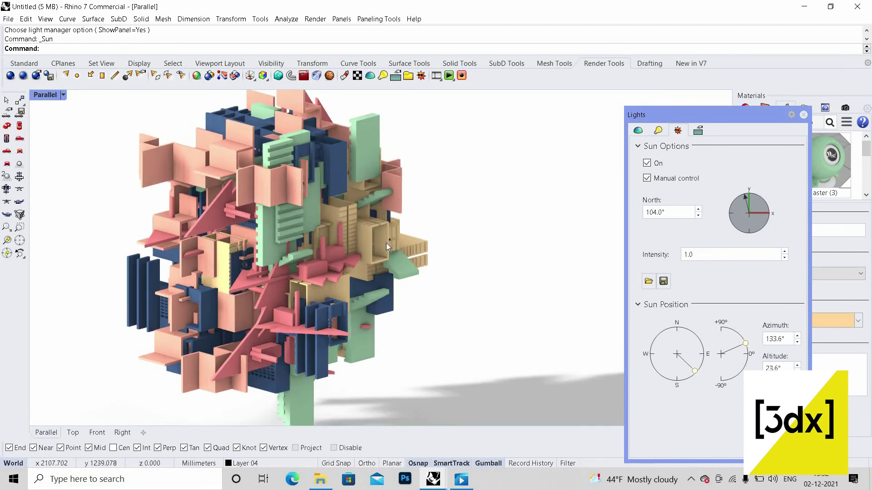
{"action": "scroll", "coordinate": [380, 244], "scroll_direction": "down", "scroll_amount": 2}
{"action": "scroll", "coordinate": [380, 243], "scroll_direction": "up", "scroll_amount": 2}
{"action": "scroll", "coordinate": [379, 245], "scroll_direction": "down", "scroll_amount": 2}
{"action": "scroll", "coordinate": [378, 247], "scroll_direction": "up", "scroll_amount": 2}
{"action": "scroll", "coordinate": [378, 247], "scroll_direction": "down", "scroll_amount": 2}
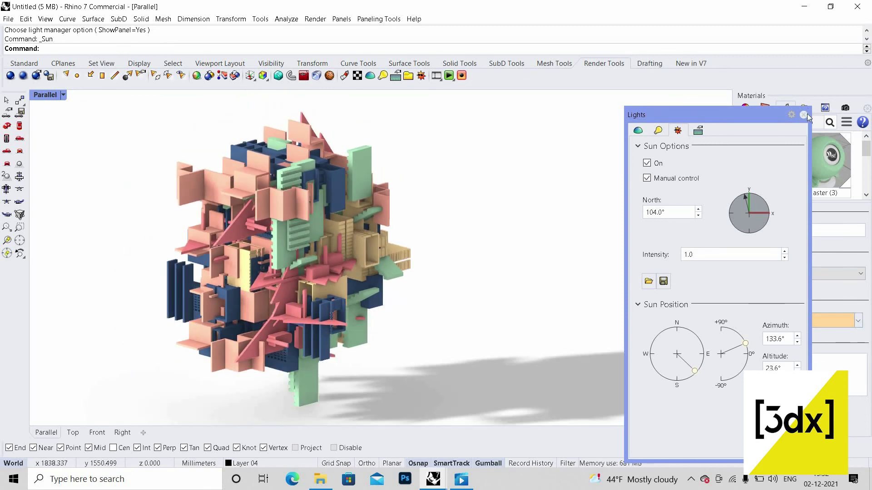
{"action": "left_click", "coordinate": [803, 114]}
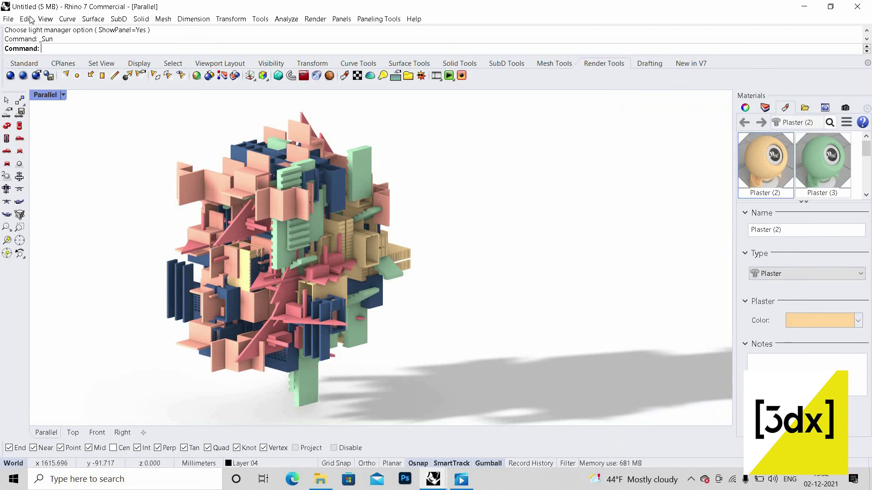
Print the rendered parallel view as a landscape A4 raster image to a PDF named 87.
{"action": "left_click", "coordinate": [9, 19]}
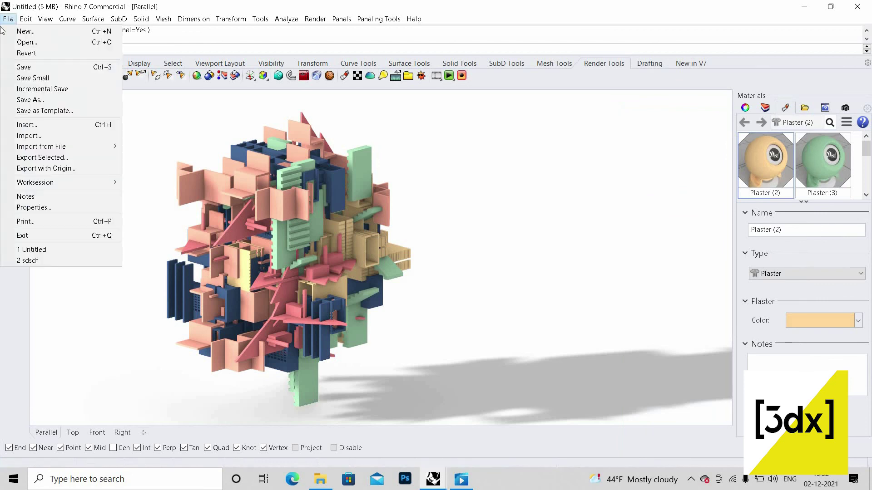
{"action": "left_click", "coordinate": [60, 220]}
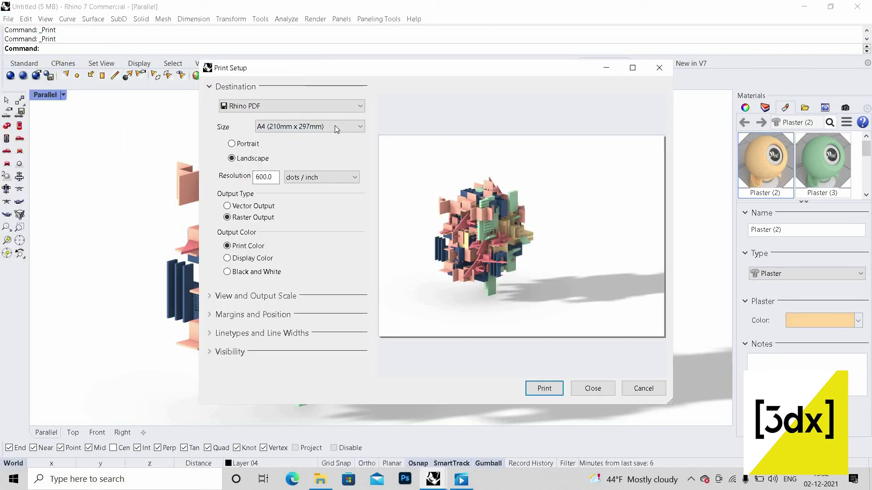
{"action": "left_click", "coordinate": [540, 389]}
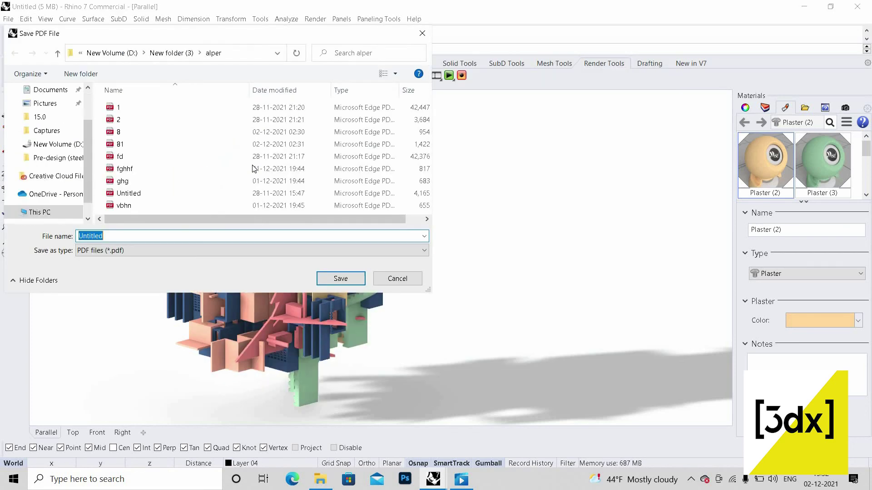
{"action": "type", "text": "25"}
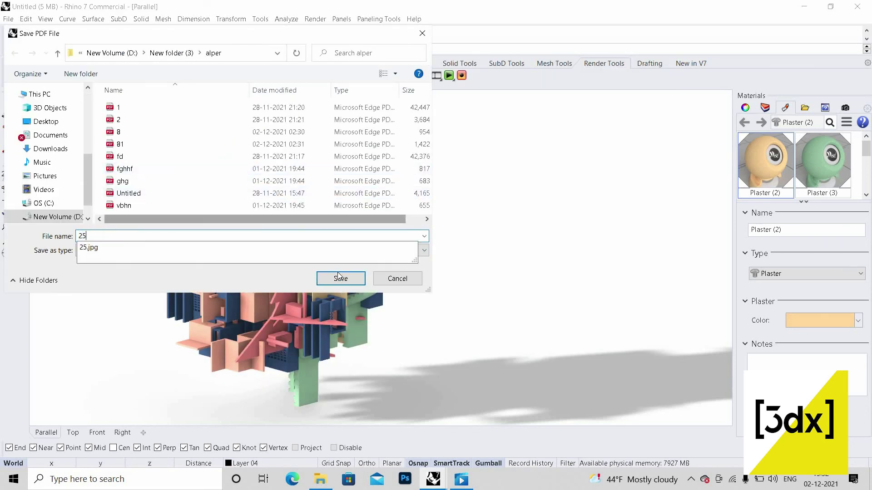
{"action": "key", "text": "BackSpace"}
{"action": "key", "text": "BackSpace"}
{"action": "type", "text": "87"}
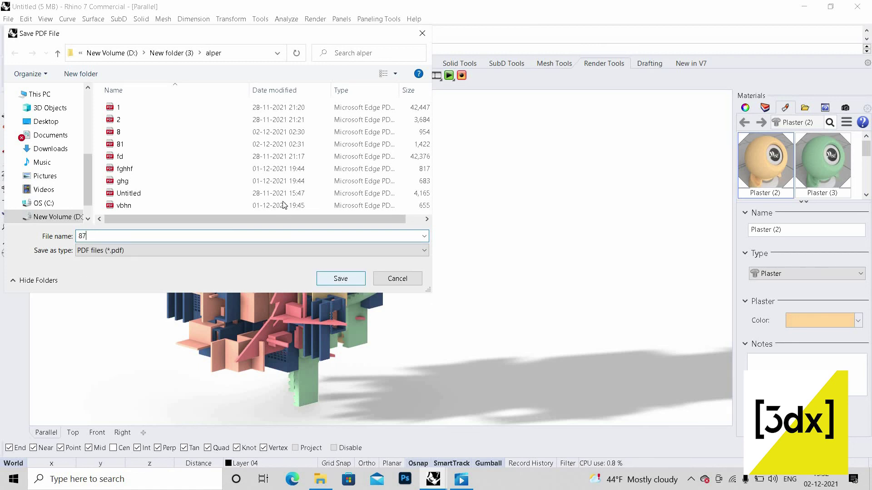
{"action": "key", "text": "Return"}
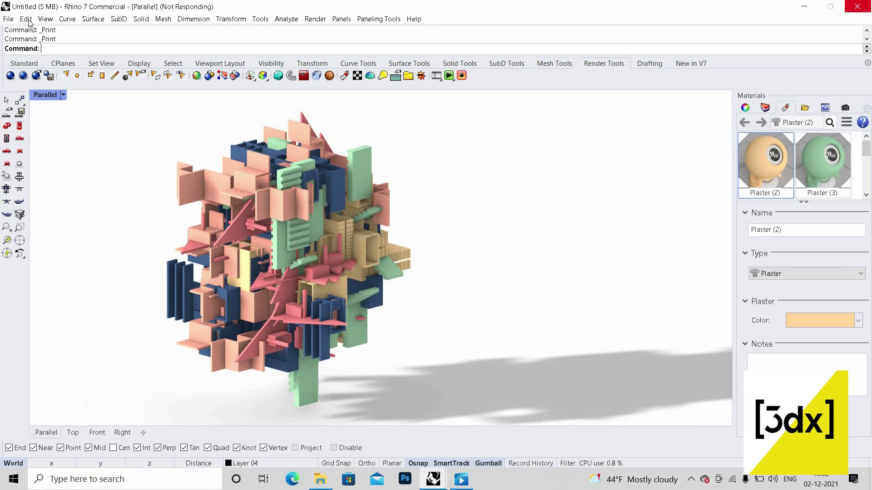
{"action": "left_click", "coordinate": [9, 18]}
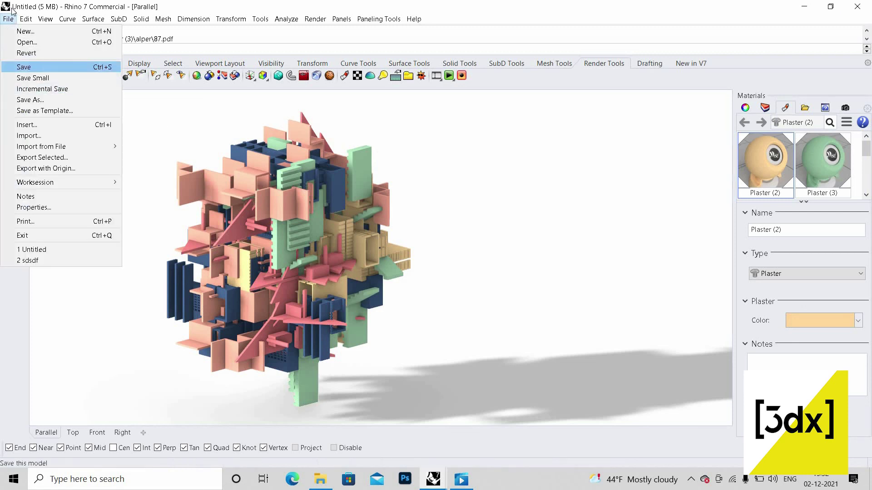
{"action": "left_click", "coordinate": [54, 222]}
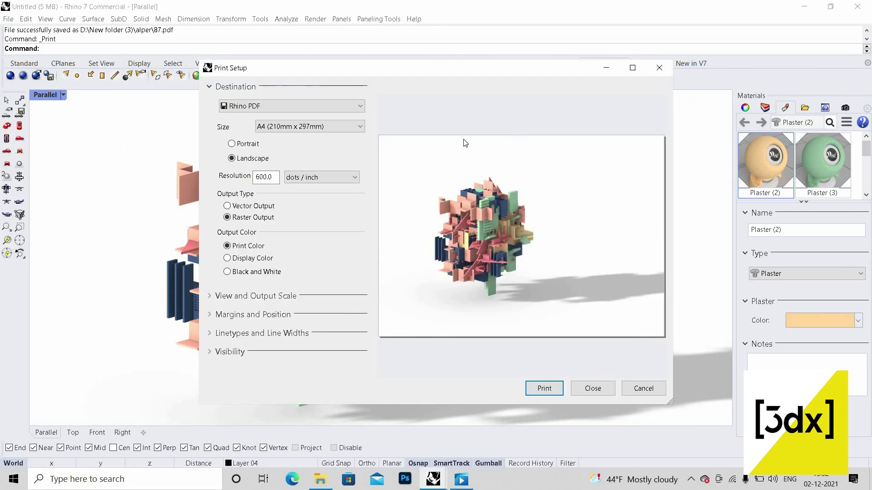
{"action": "key", "text": "Escape"}
Switch the Parallel viewport to the SU no color display mode and print it to a PDF named 256.
{"action": "left_click", "coordinate": [63, 94]}
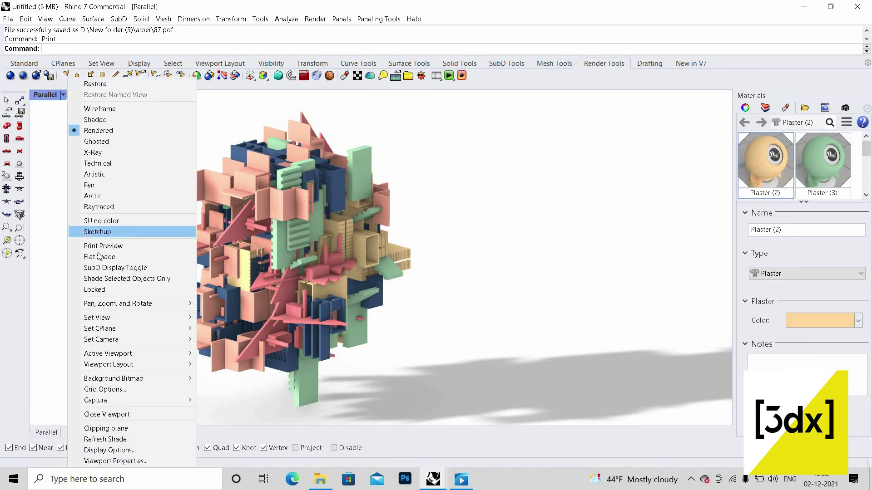
{"action": "left_click", "coordinate": [91, 220]}
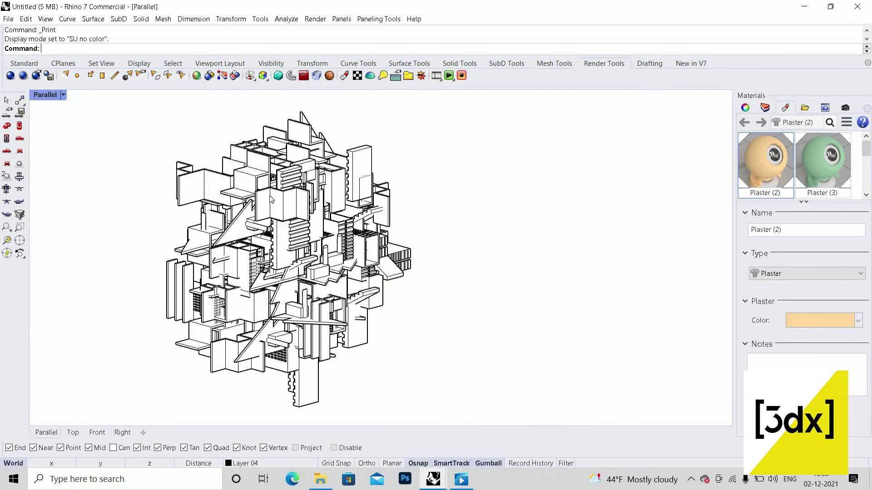
{"action": "left_click", "coordinate": [8, 19]}
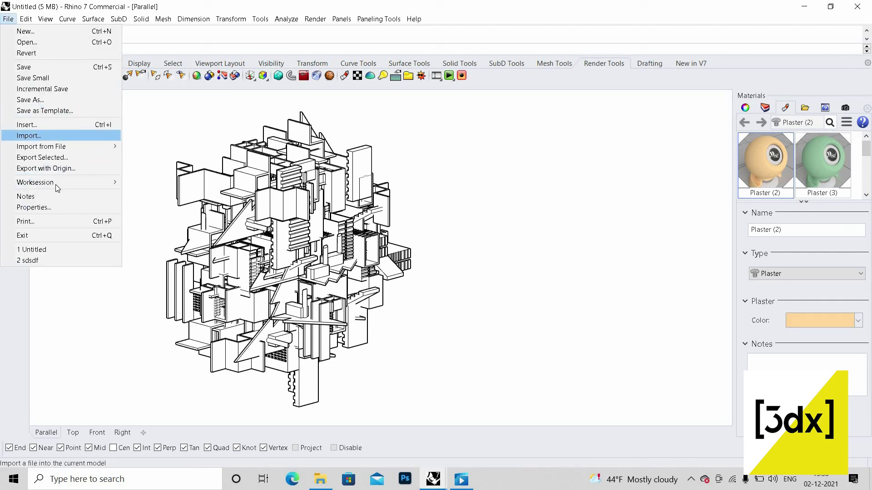
{"action": "left_click", "coordinate": [59, 222]}
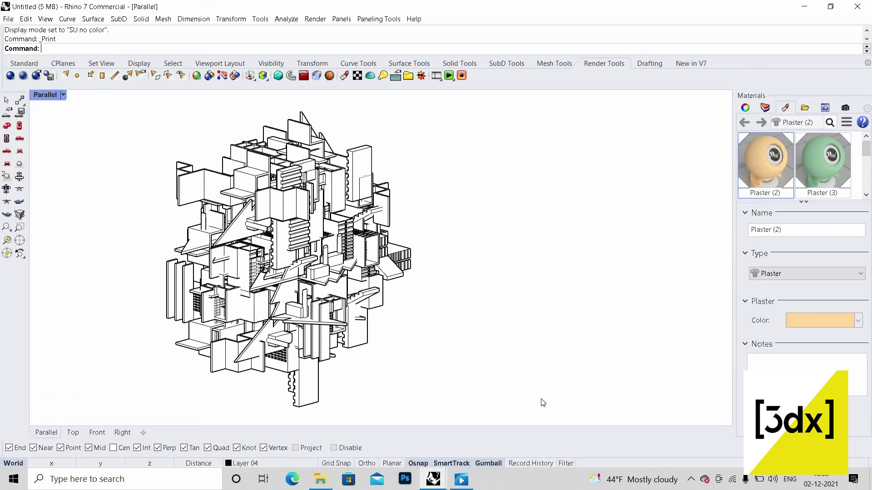
{"action": "key", "text": "Return"}
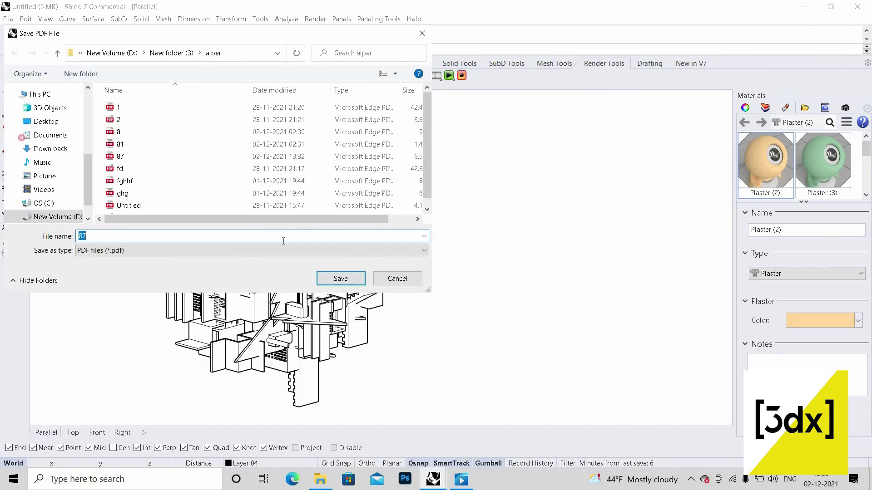
{"action": "type", "text": "256"}
{"action": "key", "text": "Return"}
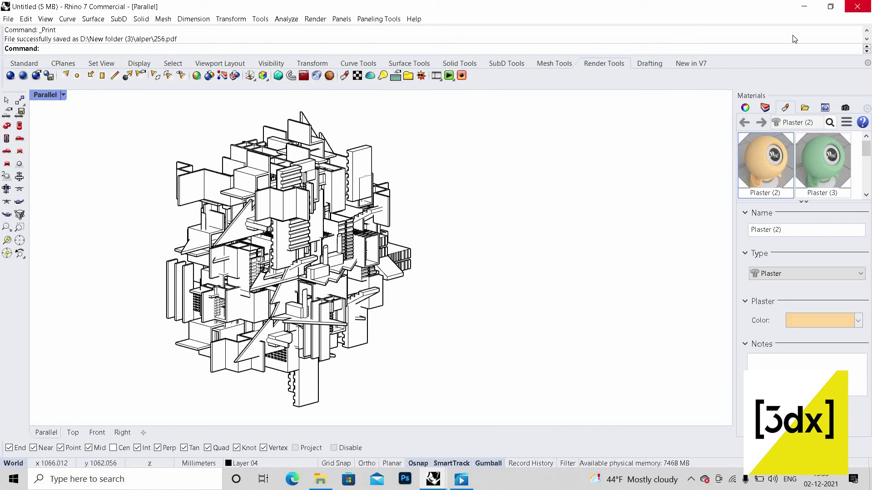
Switch to Photoshop and create a landscape A4 document, 297 x 210 mm at 300 pixels/inch.
{"action": "left_click", "coordinate": [77, 479]}
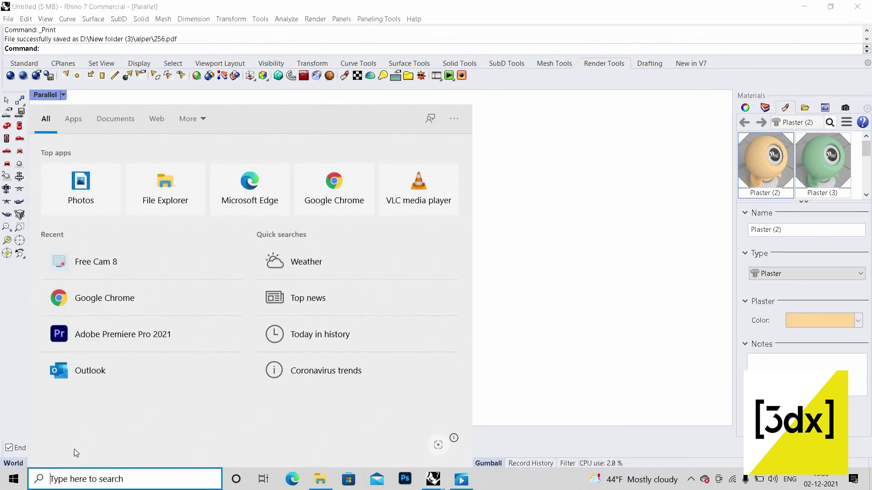
{"action": "type", "text": "ph"}
{"action": "left_click", "coordinate": [92, 172]}
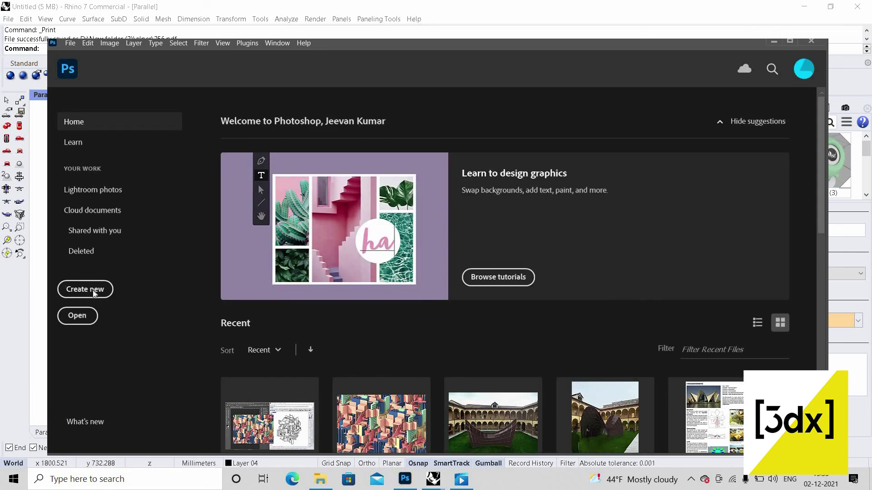
{"action": "left_click", "coordinate": [793, 43]}
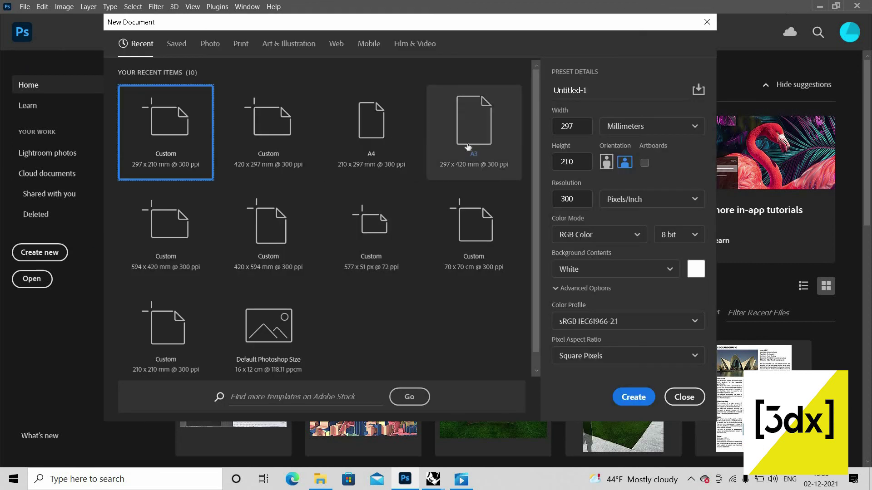
{"action": "left_click", "coordinate": [372, 129]}
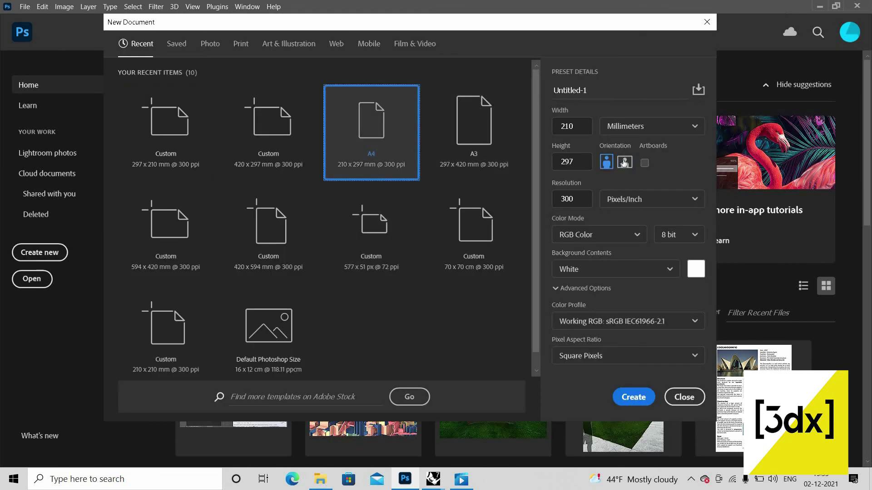
{"action": "left_click", "coordinate": [626, 162]}
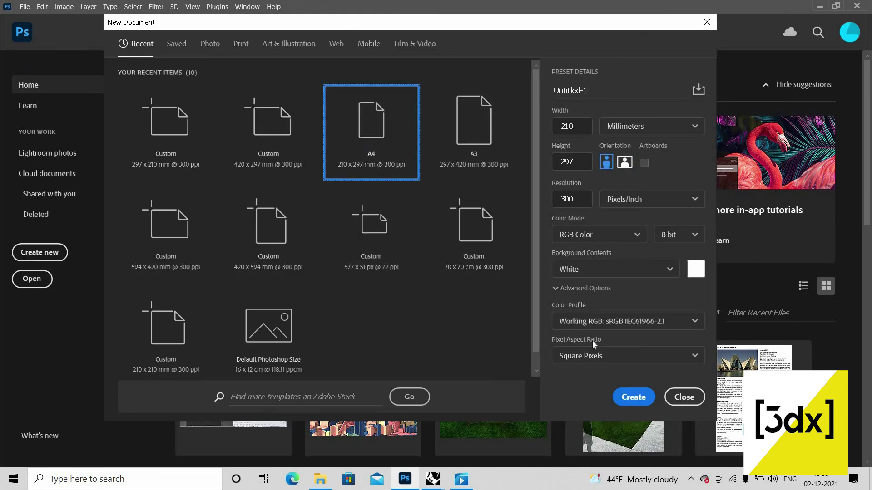
{"action": "left_click", "coordinate": [621, 404]}
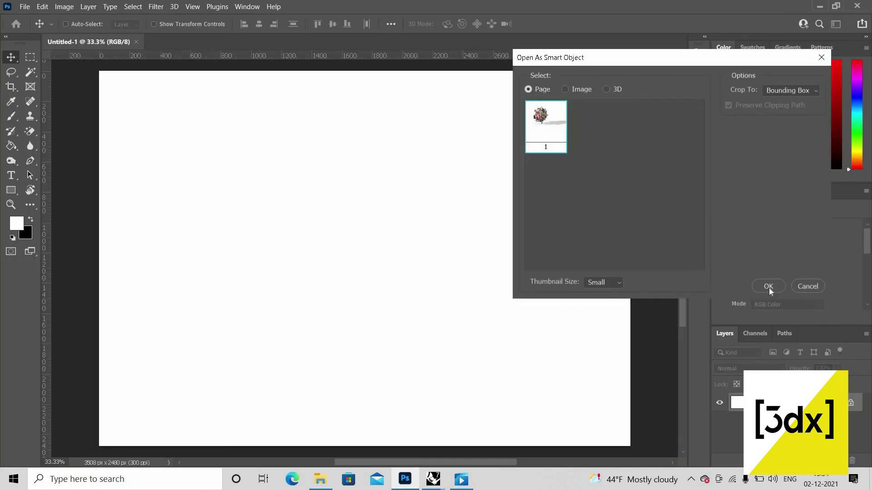
Place the 87.pdf render on the page, rasterizing it to erase its white background and ground shadow with the Magic Eraser.
{"action": "left_click", "coordinate": [768, 287]}
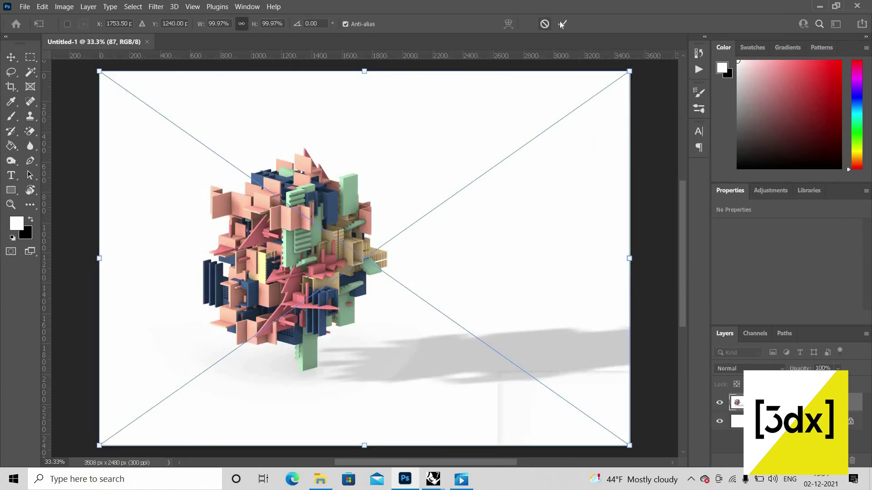
{"action": "left_click", "coordinate": [562, 24]}
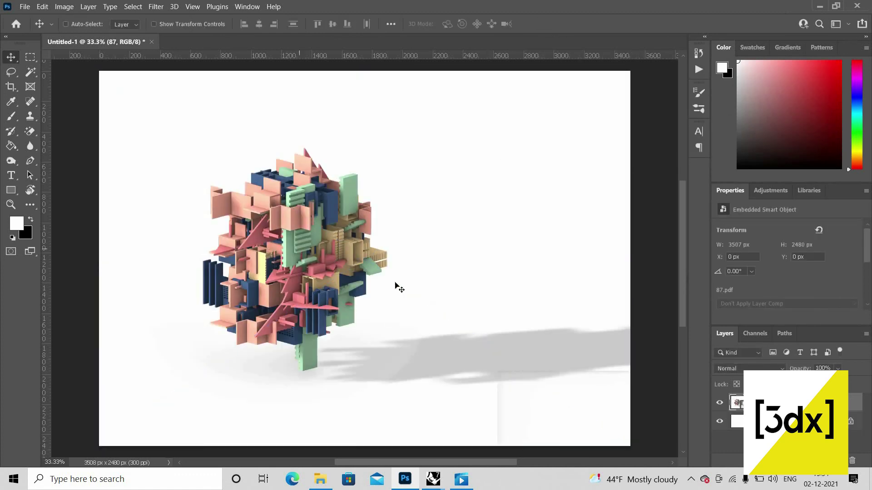
{"action": "scroll", "coordinate": [399, 222], "scroll_direction": "up", "scroll_amount": 1, "text": "alt"}
{"action": "key", "text": "e"}
{"action": "left_click", "coordinate": [430, 200]}
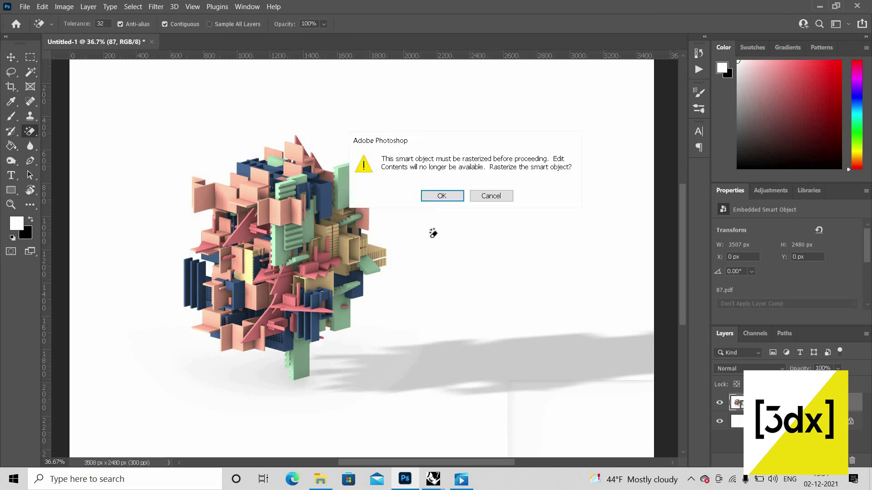
{"action": "key", "text": "Return"}
{"action": "left_click", "coordinate": [508, 368]}
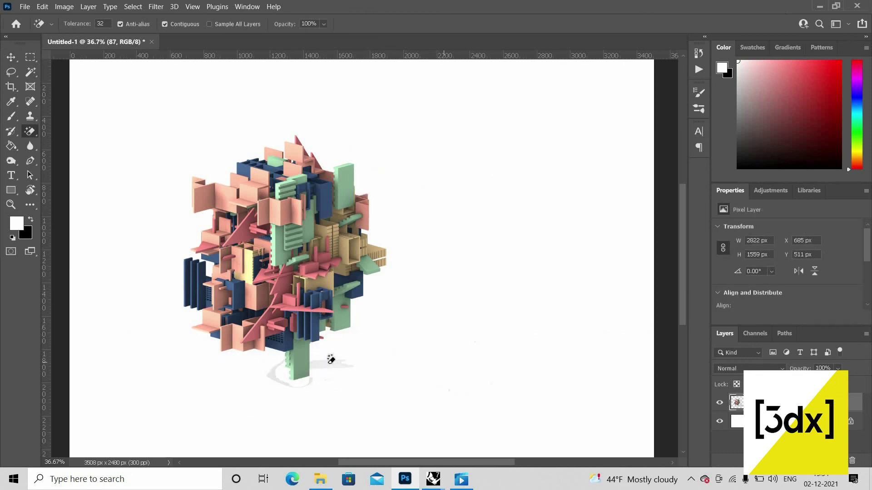
{"action": "left_click", "coordinate": [300, 378]}
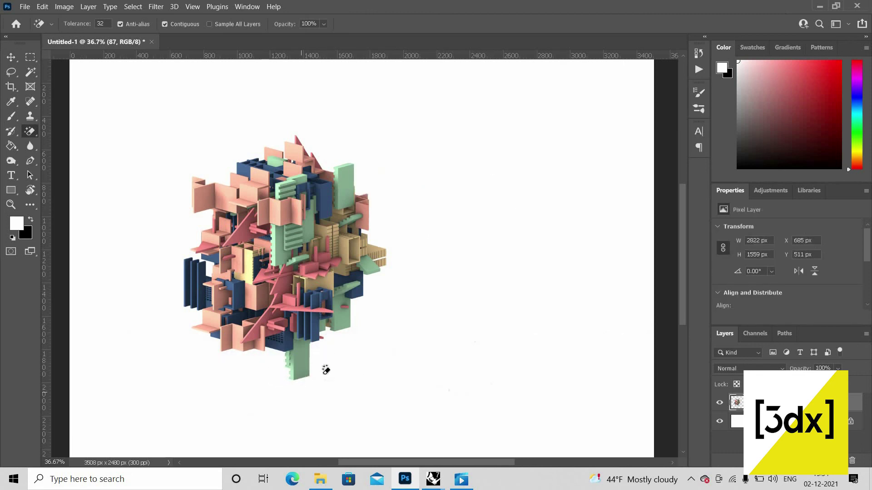
{"action": "scroll", "coordinate": [176, 186], "scroll_direction": "down", "scroll_amount": 3, "text": "alt"}
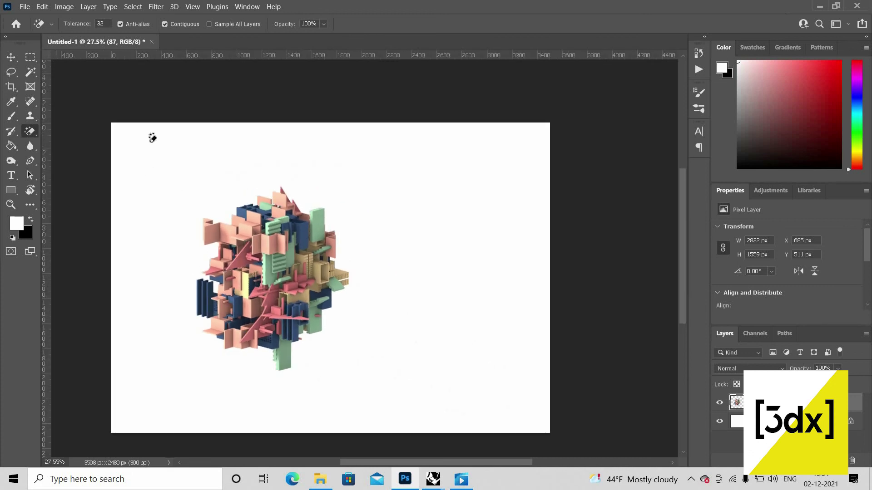
{"action": "left_click", "coordinate": [7, 59]}
{"action": "right_click", "coordinate": [296, 282]}
{"action": "left_click", "coordinate": [311, 289]}
{"action": "left_click_drag", "start_coordinate": [311, 289], "coordinate": [145, 277]}
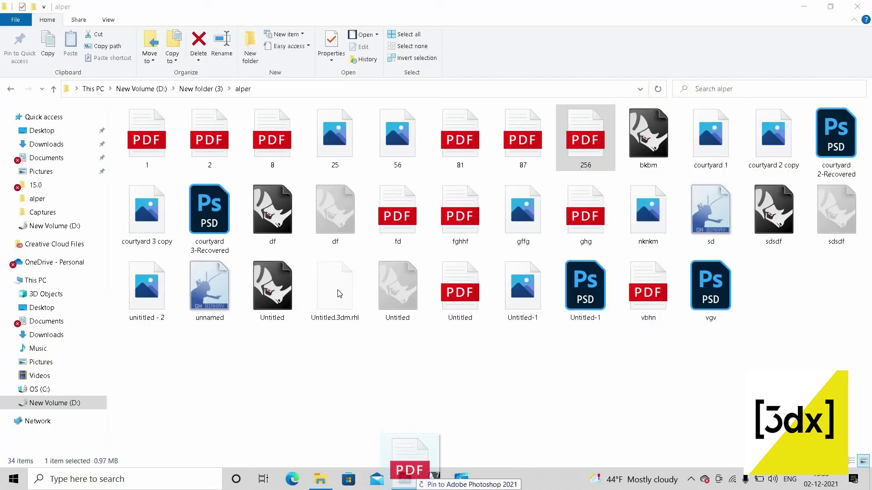
Place the 256.pdf line drawing as a smart object over the coloured render at its default position.
{"action": "left_click_drag", "start_coordinate": [406, 472], "coordinate": [338, 279]}
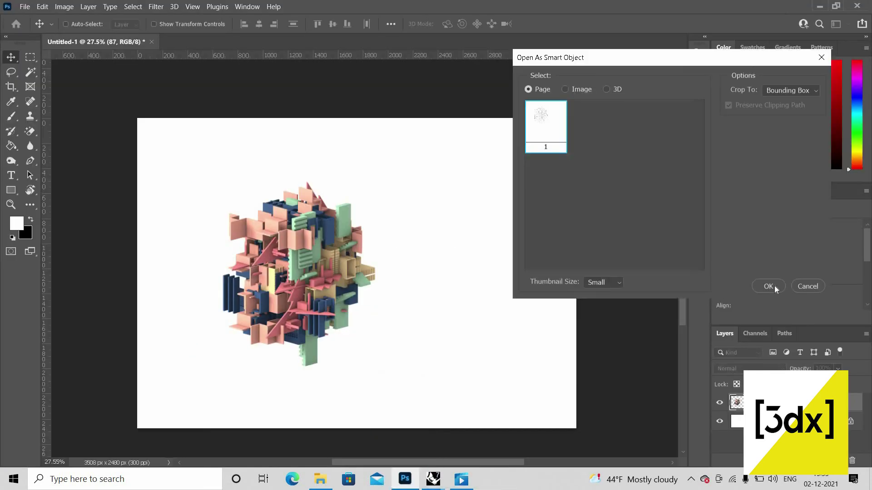
{"action": "left_click", "coordinate": [768, 286]}
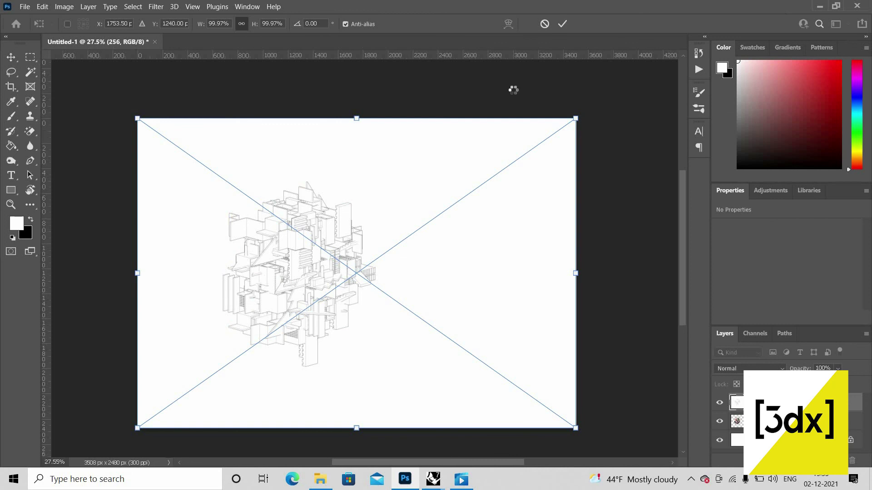
{"action": "key", "text": "Return"}
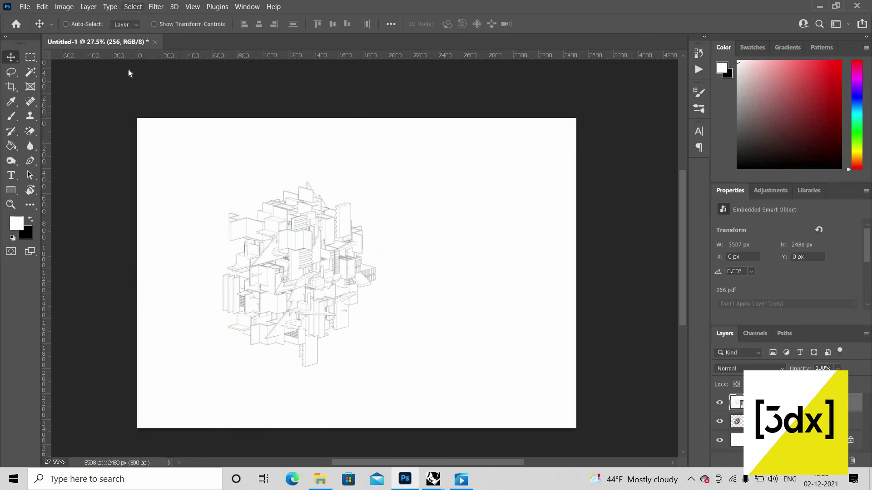
Select the line drawing's white areas using Color Range with sampled colors and fuzziness 40, and try to delete them.
{"action": "left_click", "coordinate": [132, 6]}
{"action": "left_click", "coordinate": [155, 112]}
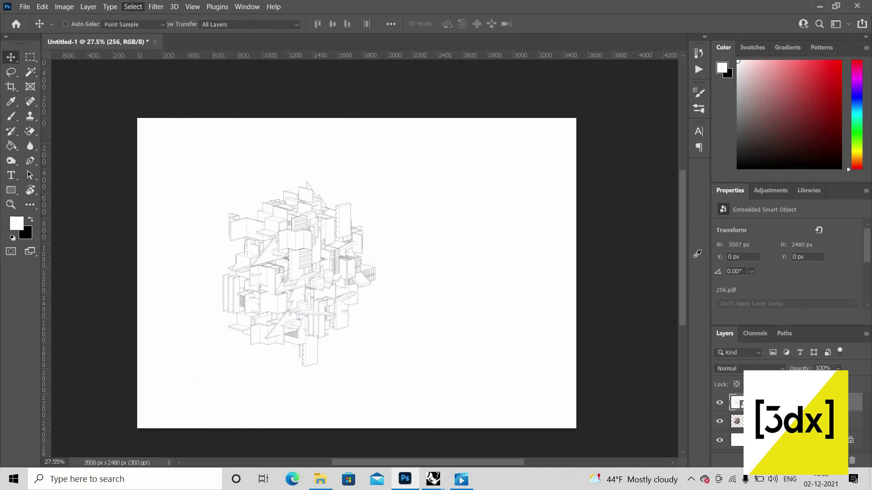
{"action": "key", "text": "Return"}
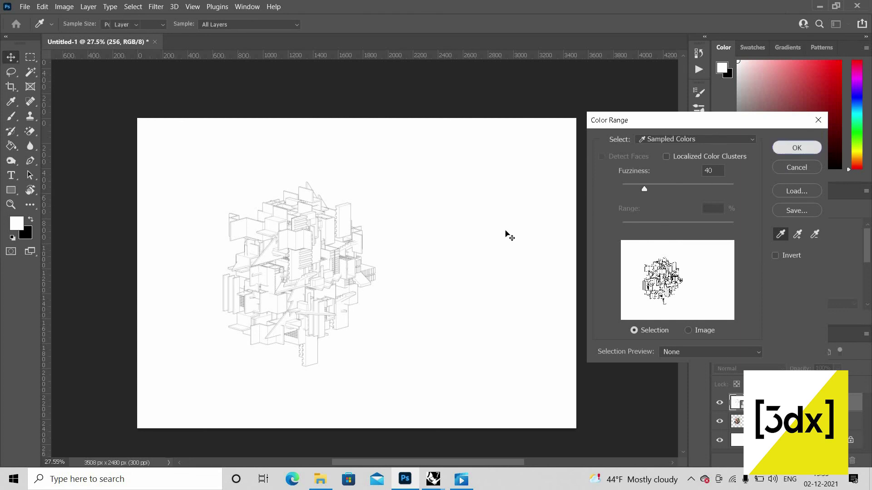
{"action": "key", "text": "Delete"}
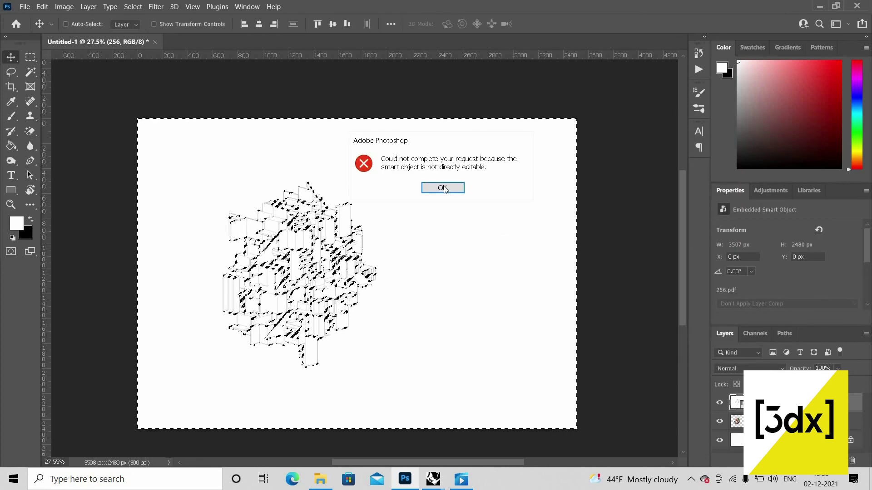
{"action": "key", "text": "Return"}
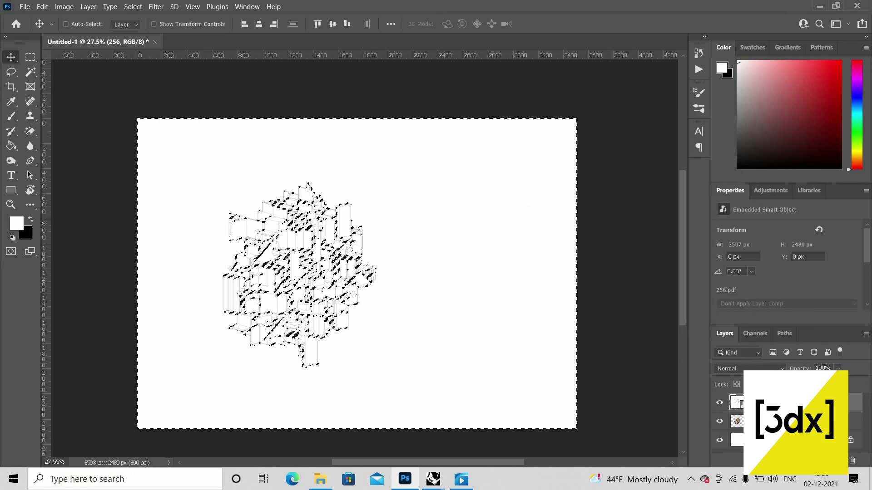
Add a new empty layer and merge it with the 256 line drawing layer.
{"action": "left_click", "coordinate": [837, 460]}
{"action": "left_click", "coordinate": [798, 421], "text": "shift"}
{"action": "right_click", "coordinate": [798, 408]}
{"action": "left_click", "coordinate": [729, 348]}
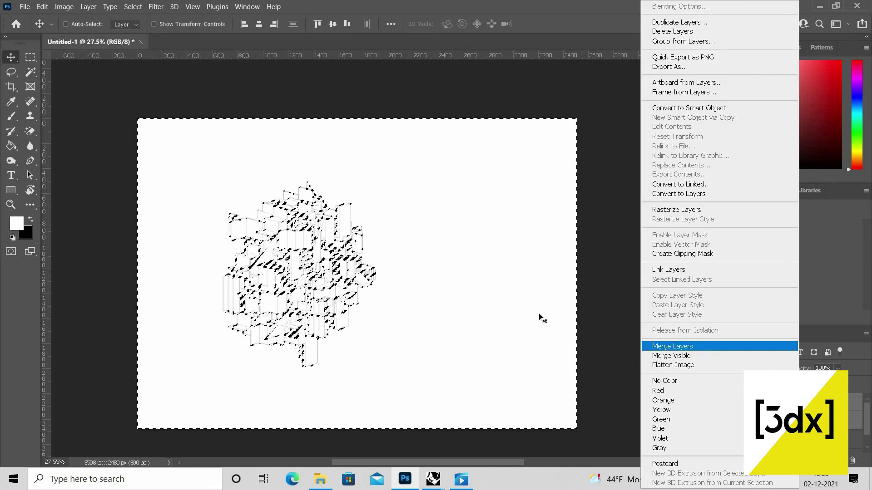
Deselect the white areas, duplicate the line drawing layer twice and merge it with its copies into one layer.
{"action": "key", "text": "ctrl+d"}
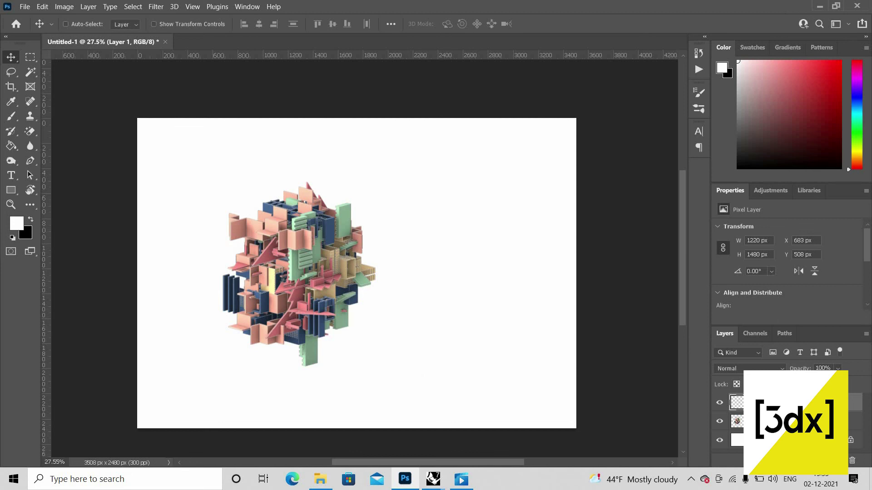
{"action": "key", "text": "ctrl+j"}
{"action": "key", "text": "ctrl+j"}
{"action": "left_click", "coordinate": [778, 440], "text": "shift"}
{"action": "right_click", "coordinate": [777, 440]}
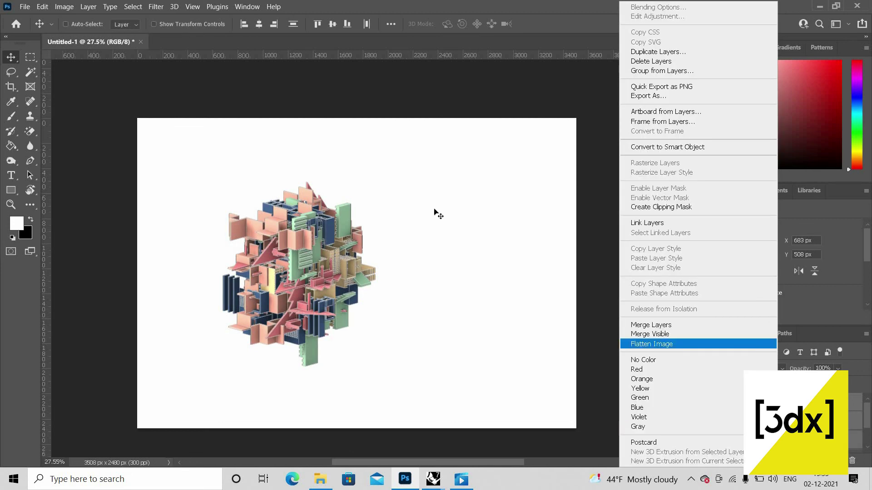
{"action": "left_click", "coordinate": [729, 326]}
Examine the merged linework over the coloured render up close and across the whole page.
{"action": "left_click", "coordinate": [64, 7]}
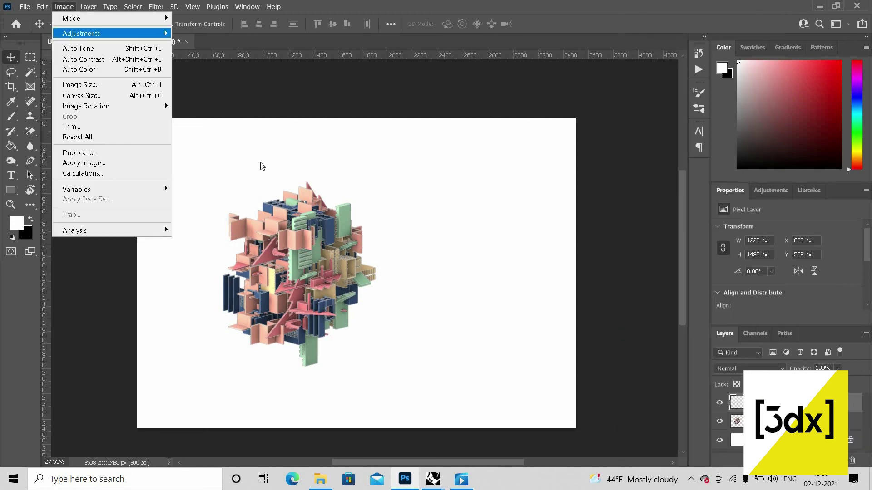
{"action": "mouse_move", "coordinate": [75, 34]}
{"action": "left_click", "coordinate": [257, 157]}
{"action": "scroll", "coordinate": [281, 236], "scroll_direction": "up", "scroll_amount": 8, "text": "alt"}
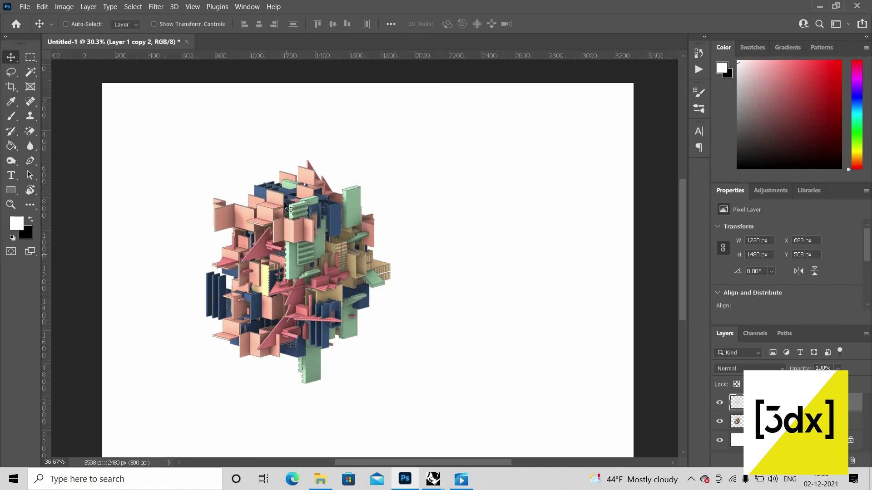
{"action": "scroll", "coordinate": [252, 224], "scroll_direction": "down", "scroll_amount": 3, "text": "alt"}
{"action": "scroll", "coordinate": [341, 316], "scroll_direction": "down", "scroll_amount": 5, "text": "alt"}
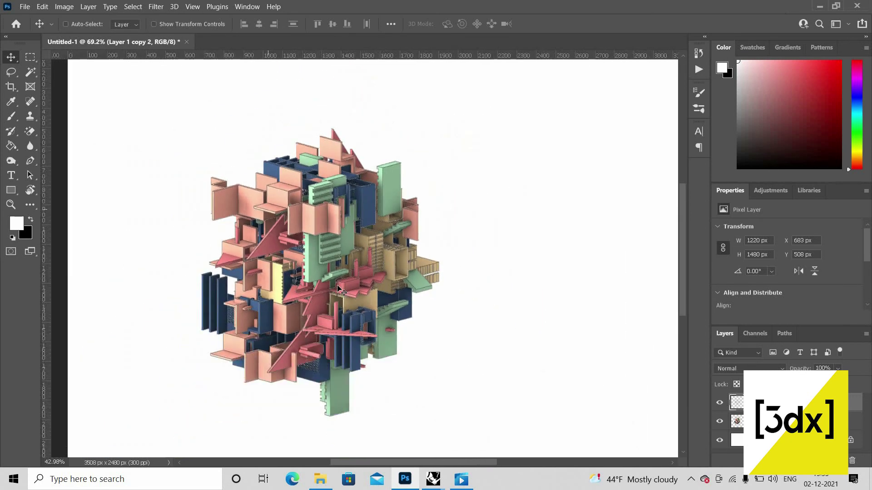
{"action": "scroll", "coordinate": [342, 316], "scroll_direction": "up", "scroll_amount": 1, "text": "alt"}
{"action": "scroll", "coordinate": [342, 317], "scroll_direction": "down", "scroll_amount": 1, "text": "alt"}
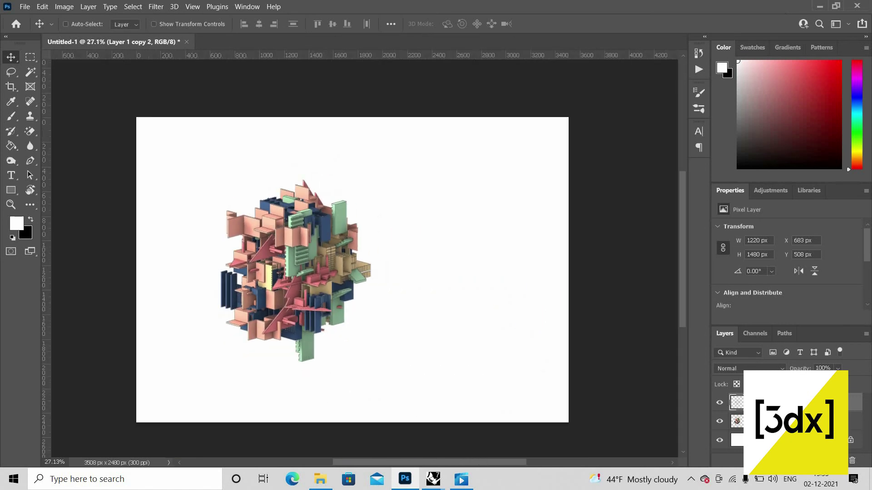
Merge the line drawing layer with the coloured render layer.
{"action": "left_click", "coordinate": [772, 421], "text": "shift"}
{"action": "right_click", "coordinate": [763, 403]}
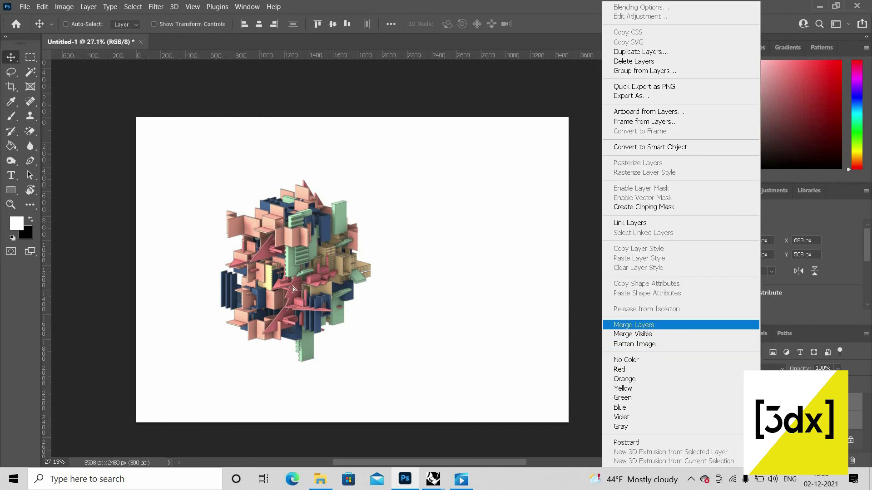
{"action": "left_click", "coordinate": [618, 323]}
Scale the merged cluster layer up to about 3493 × 2905 px and position the cluster over the page's left half.
{"action": "left_click_drag", "start_coordinate": [289, 296], "coordinate": [213, 306]}
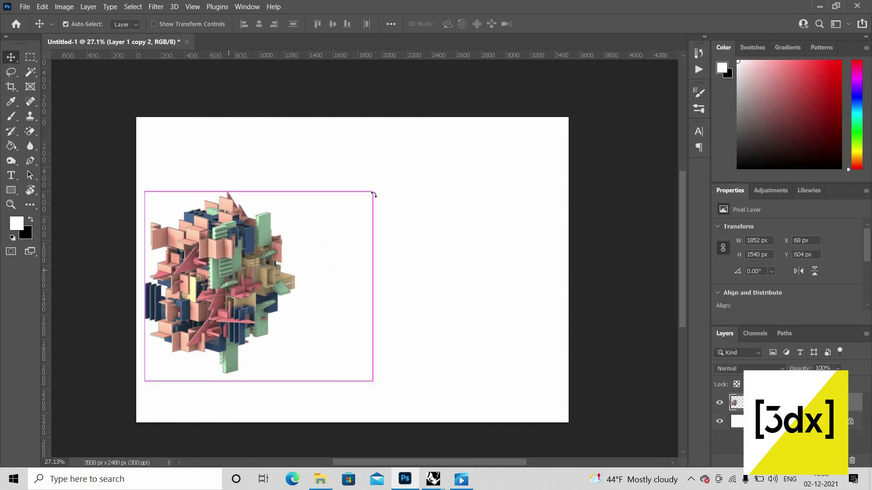
{"action": "key", "text": "ctrl+t"}
{"action": "left_click_drag", "start_coordinate": [368, 196], "coordinate": [508, 80]}
{"action": "left_click_drag", "start_coordinate": [270, 204], "coordinate": [236, 279]}
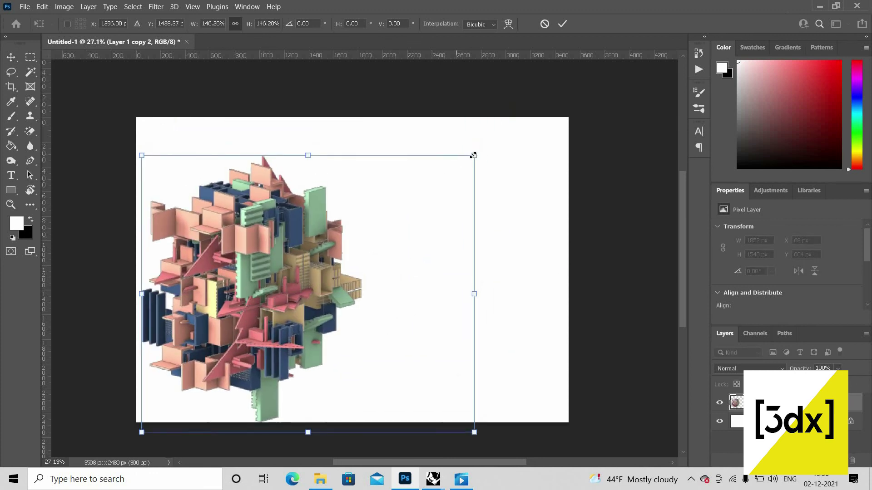
{"action": "left_click_drag", "start_coordinate": [476, 154], "coordinate": [600, 111]}
{"action": "left_click_drag", "start_coordinate": [331, 240], "coordinate": [327, 271]}
{"action": "left_click", "coordinate": [562, 24]}
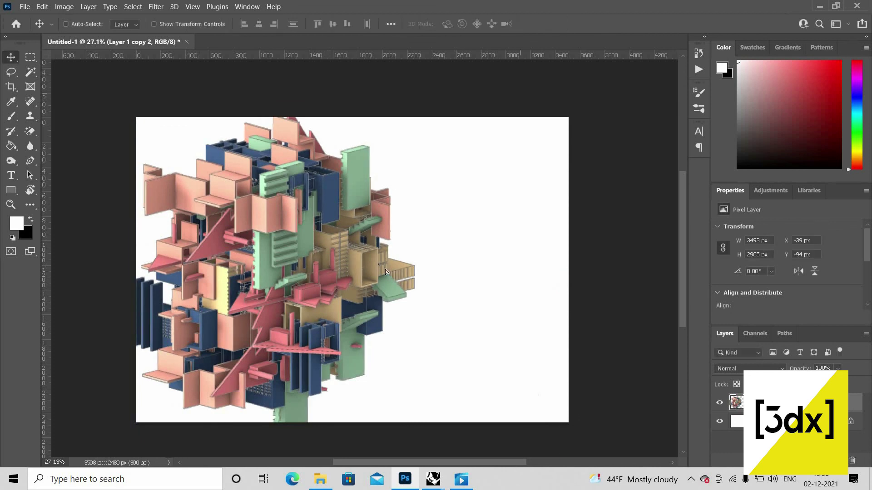
Duplicate the enlarged cluster onto the page's right half and stack the copy behind the original.
{"action": "left_click_drag", "start_coordinate": [247, 262], "coordinate": [447, 268], "text": "alt"}
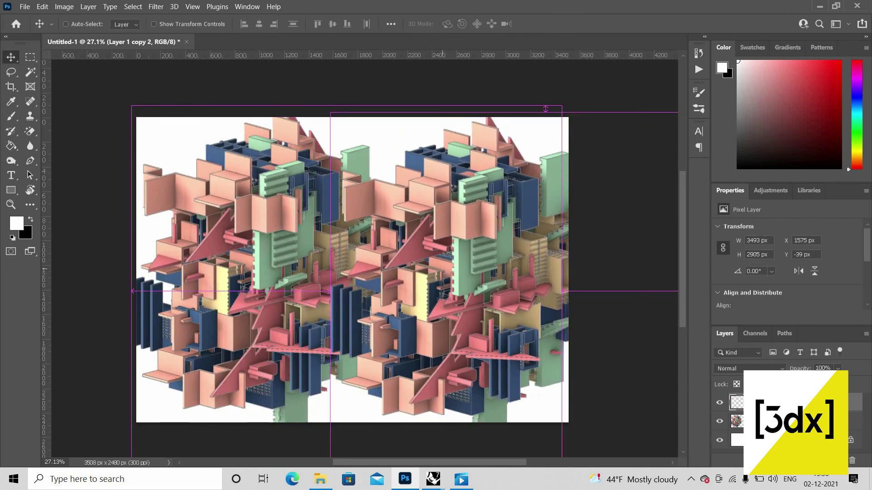
{"action": "key", "text": "ctrl+["}
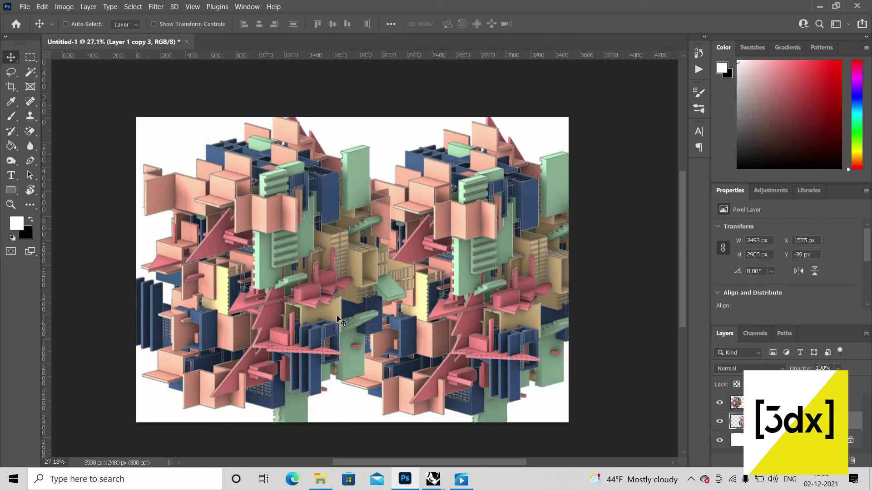
Add more copies of the cluster behind the first two, covering the page's remaining white areas along the lower and upper edges.
{"action": "right_click", "coordinate": [352, 327]}
{"action": "left_click", "coordinate": [359, 321]}
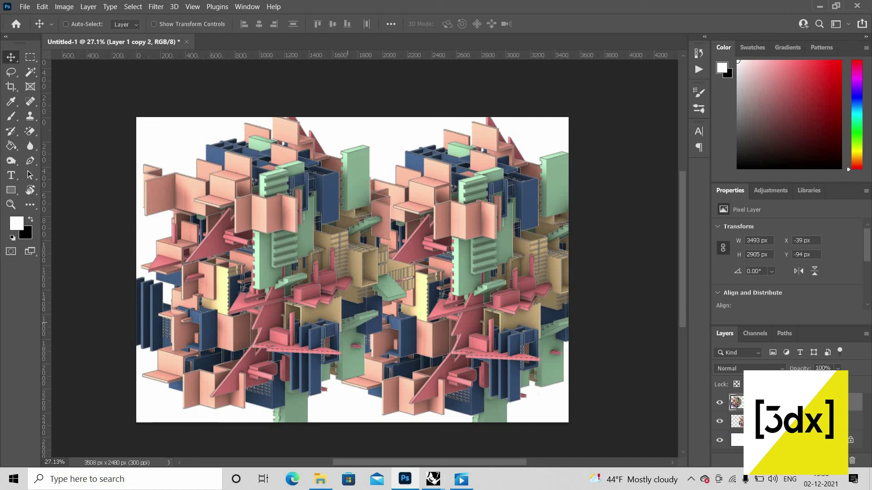
{"action": "mouse_move", "coordinate": [407, 397]}
{"action": "left_mouse_down", "text": "alt"}
{"action": "mouse_move", "coordinate": [371, 389]}
{"action": "mouse_move", "coordinate": [409, 401]}
{"action": "left_mouse_up", "text": "alt"}
{"action": "key", "text": "ctrl+["}
{"action": "key", "text": "ctrl+["}
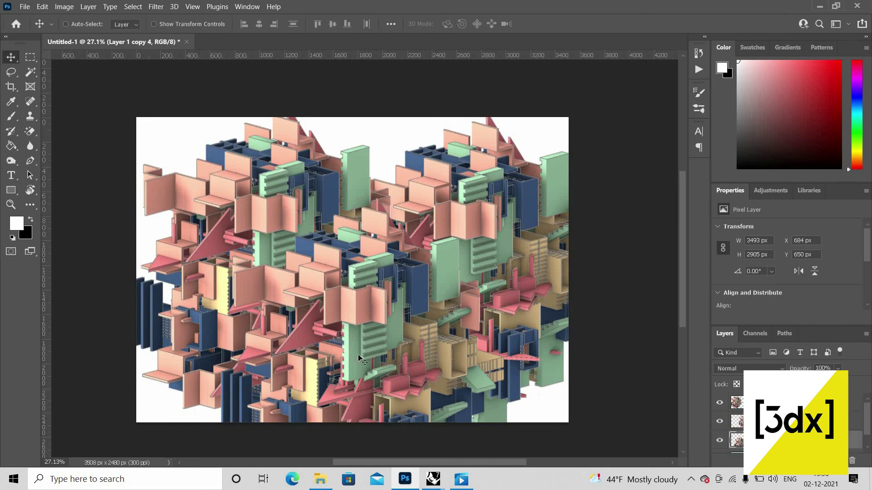
{"action": "left_click_drag", "start_coordinate": [418, 391], "coordinate": [559, 414]}
{"action": "left_click_drag", "start_coordinate": [208, 416], "coordinate": [117, 412], "text": "alt"}
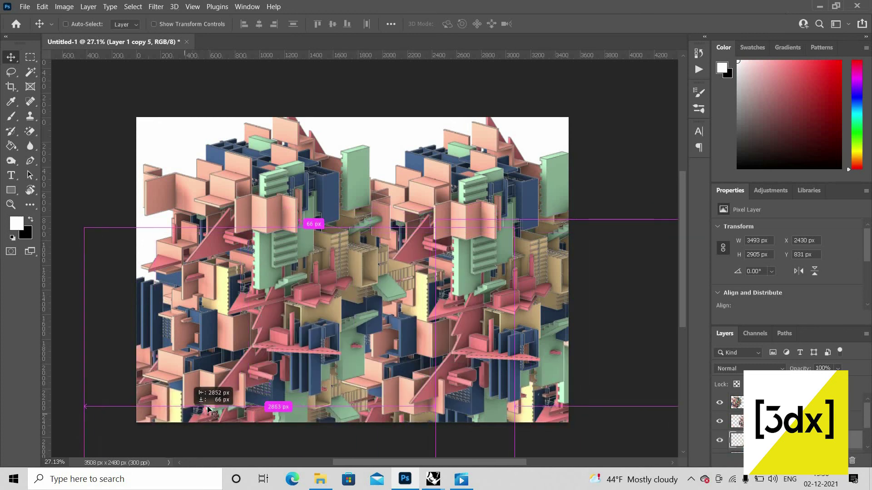
{"action": "left_click_drag", "start_coordinate": [193, 384], "coordinate": [554, 167], "text": "alt"}
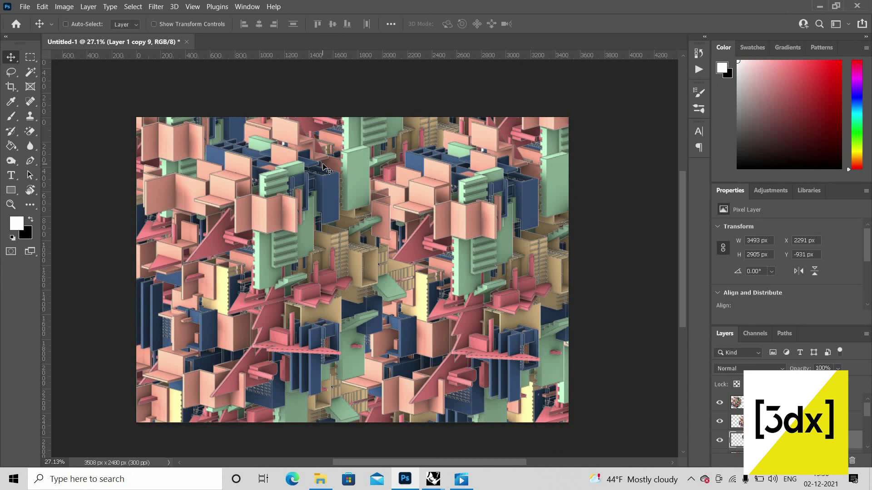
{"action": "left_click", "coordinate": [156, 6]}
{"action": "key", "text": "Right"}
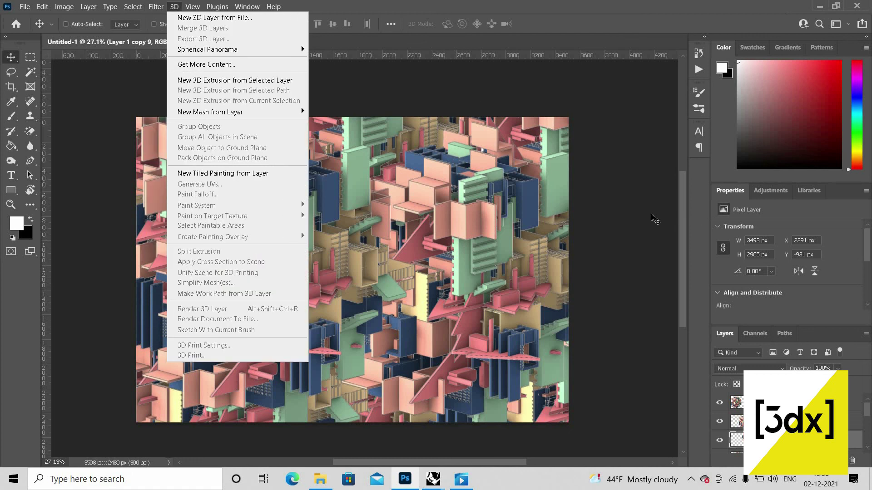
{"action": "left_click", "coordinate": [653, 217]}
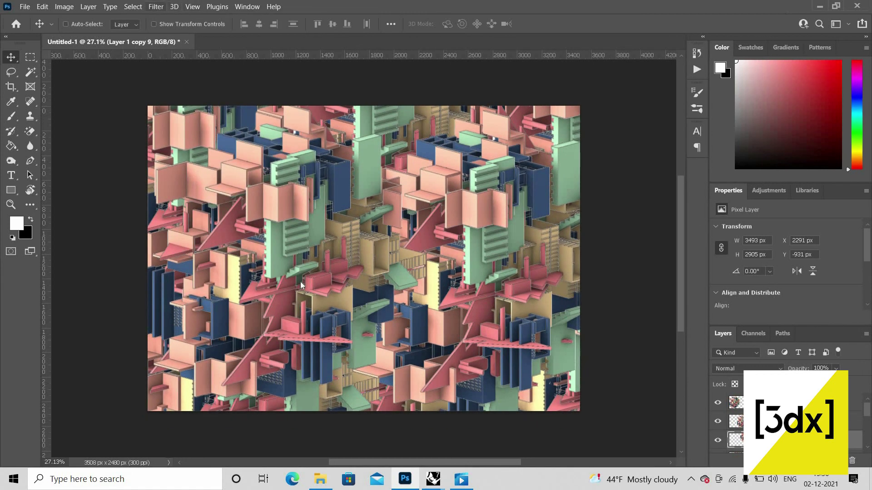
{"action": "key", "text": "alt+t"}
{"action": "mouse_move", "coordinate": [260, 252]}
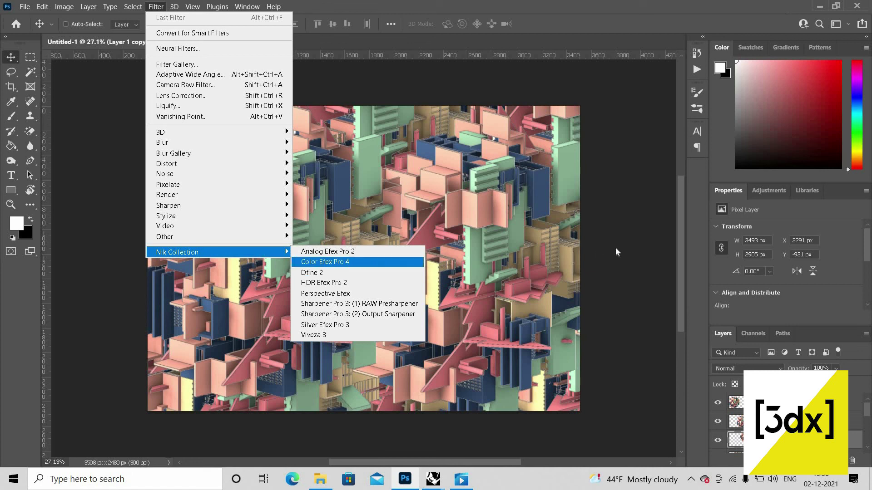
{"action": "left_click", "coordinate": [324, 262]}
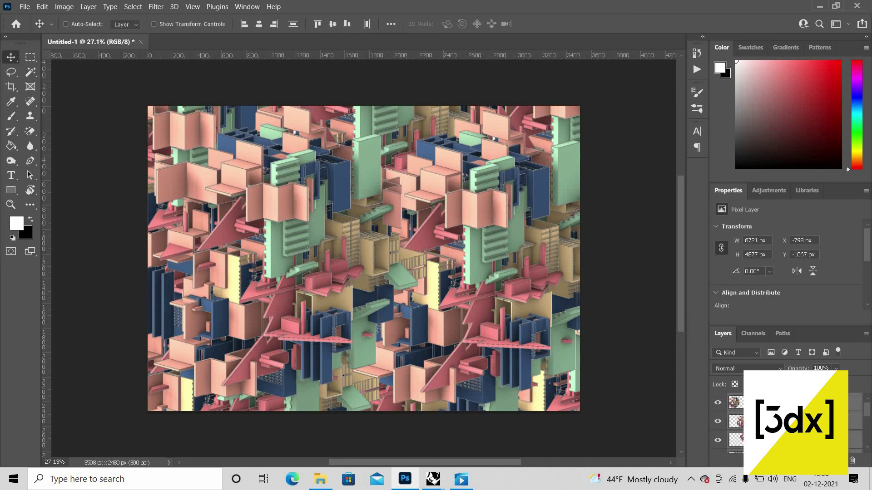
Merge all the cluster layers into one and open it in the Nik Collection's Color Efex Pro 4 filter.
{"action": "right_click", "coordinate": [779, 402]}
{"action": "left_click", "coordinate": [726, 325]}
{"action": "left_click", "coordinate": [156, 7]}
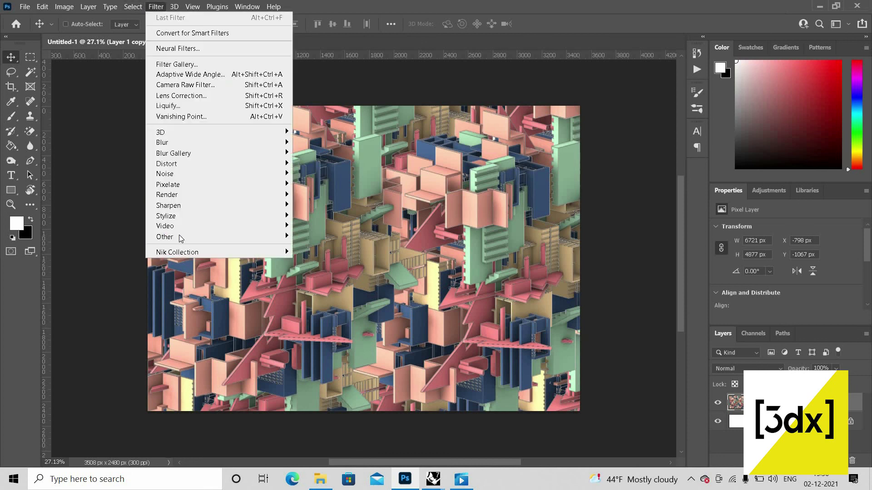
{"action": "mouse_move", "coordinate": [204, 252]}
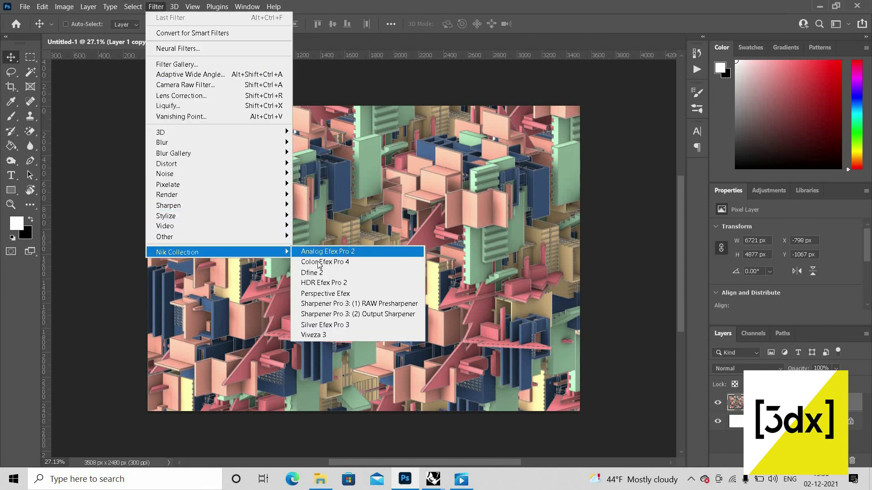
{"action": "left_click", "coordinate": [317, 262]}
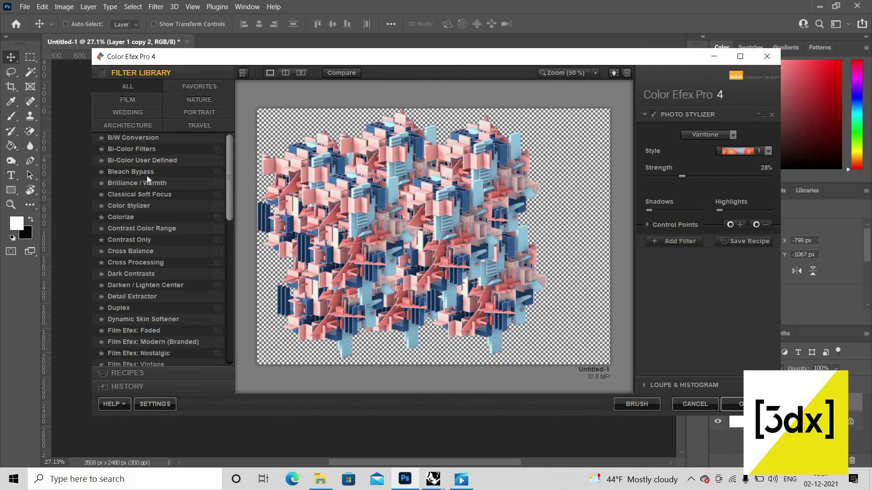
Try the Colorize and Contrast Only filters on the merged cluster image, and close the filter editor.
{"action": "left_click", "coordinate": [141, 215]}
{"action": "left_click", "coordinate": [140, 242]}
{"action": "left_click", "coordinate": [119, 283]}
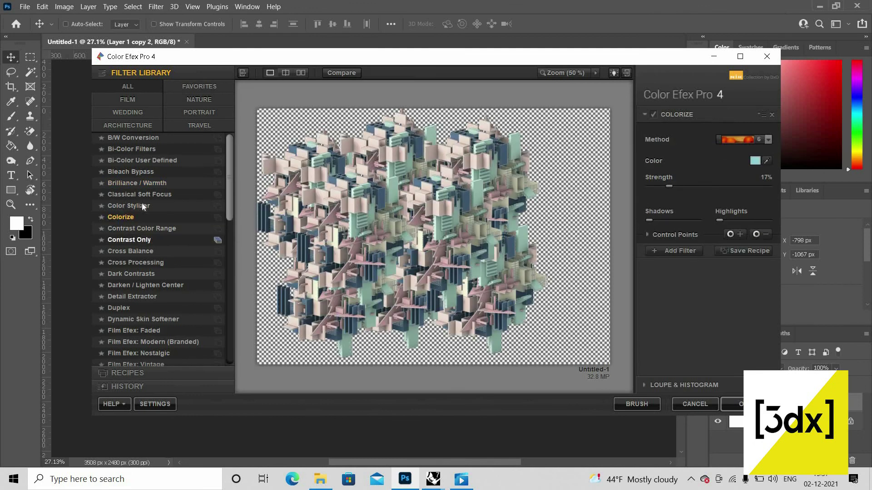
{"action": "key", "text": "ctrl+z"}
{"action": "left_click_drag", "start_coordinate": [697, 172], "coordinate": [691, 389]}
{"action": "key", "text": "Return"}
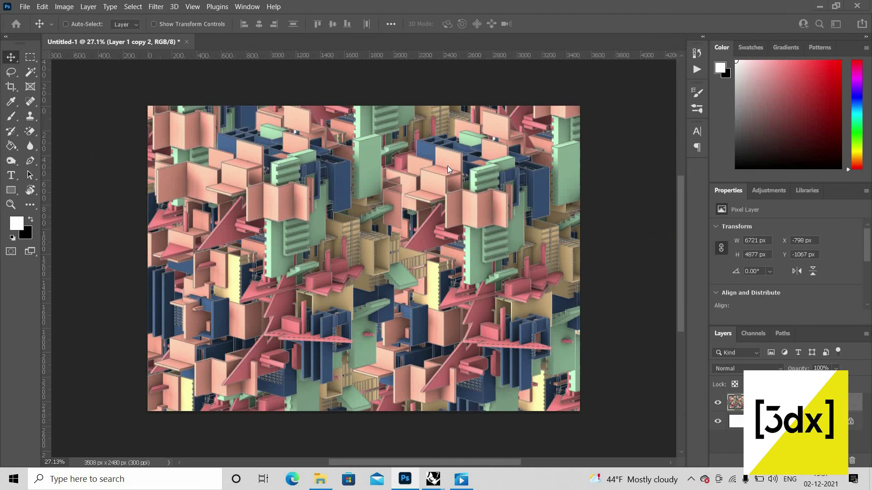